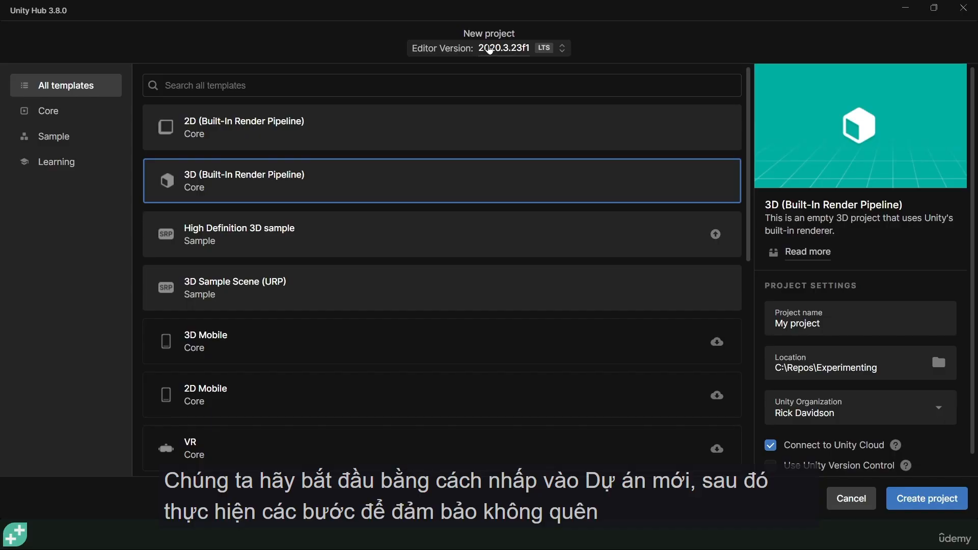
Choose editor version 6000.0.10f1 and the Universal 3D template for the new project
{"action": "left_click", "coordinate": [510, 48]}
{"action": "left_click", "coordinate": [442, 118]}
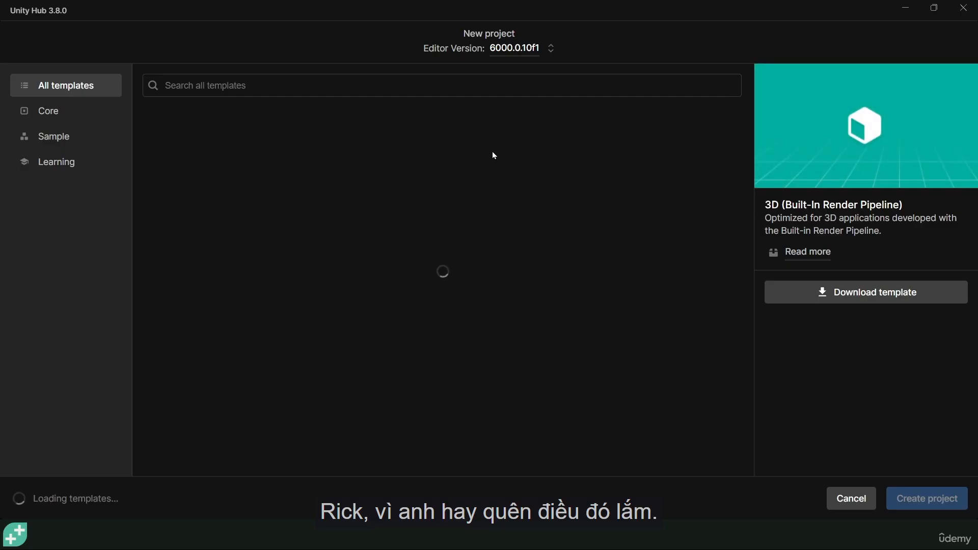
{"action": "left_click", "coordinate": [168, 192]}
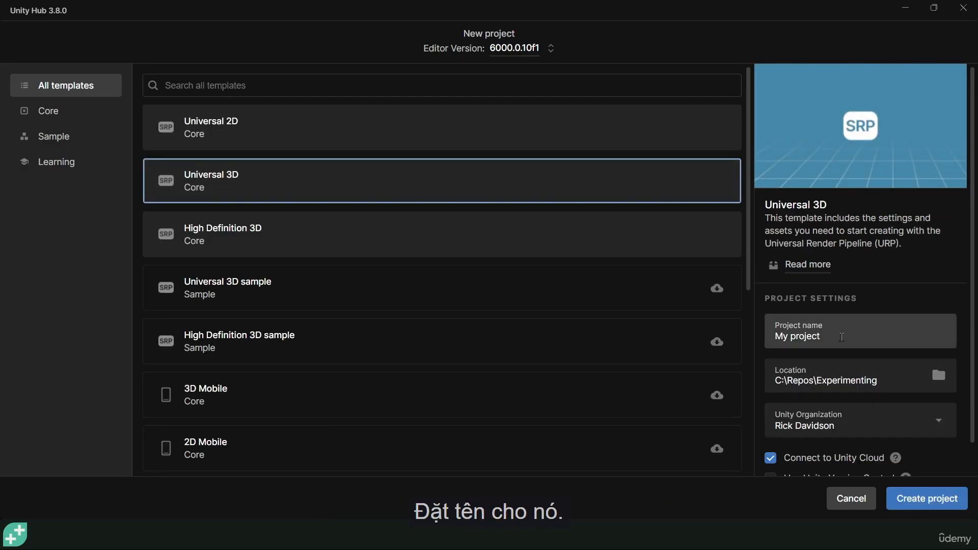
Name the project Rocket Boost and set its location to C:\Repos\Unity 3D Course\Projects
{"action": "left_click_drag", "start_coordinate": [840, 335], "coordinate": [677, 348]}
{"action": "type", "text": "R"}
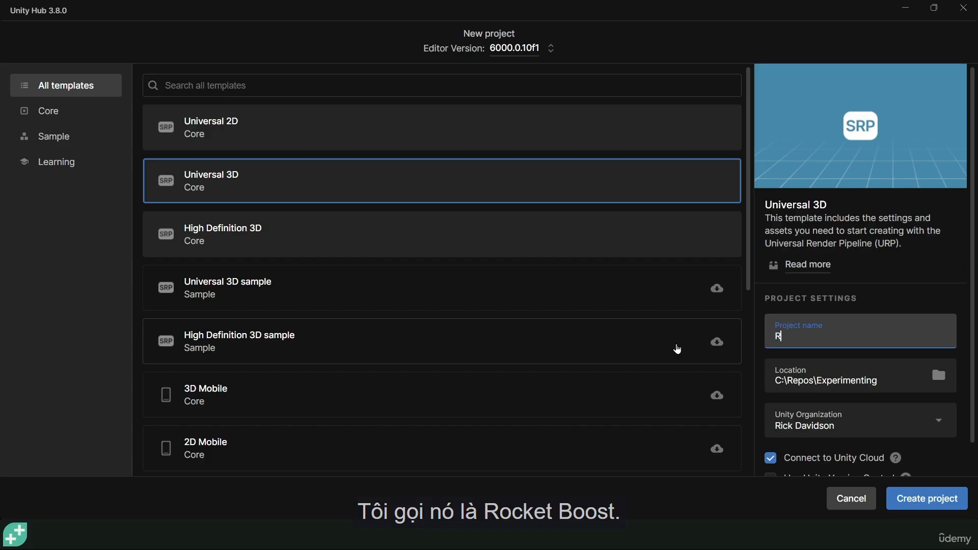
{"action": "type", "text": "ocket Boost"}
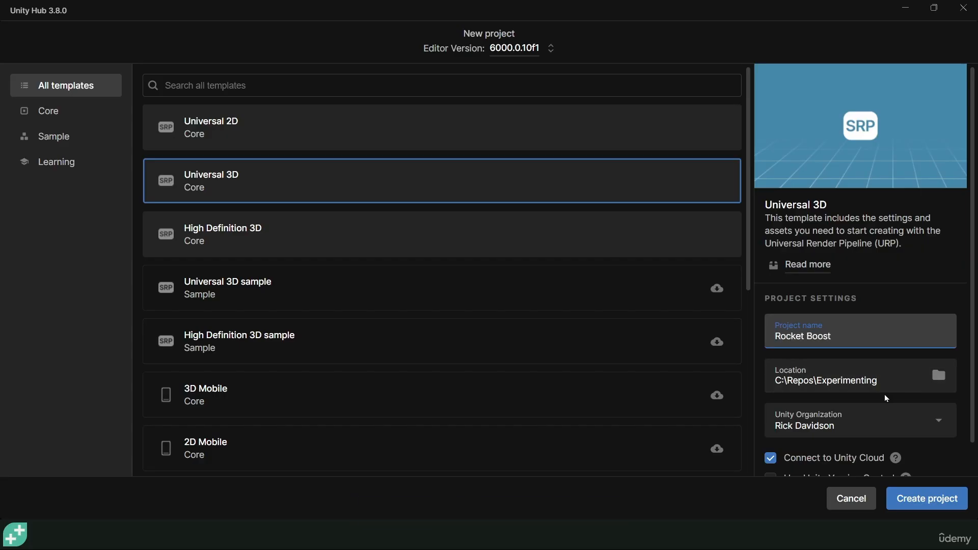
{"action": "left_click", "coordinate": [865, 387]}
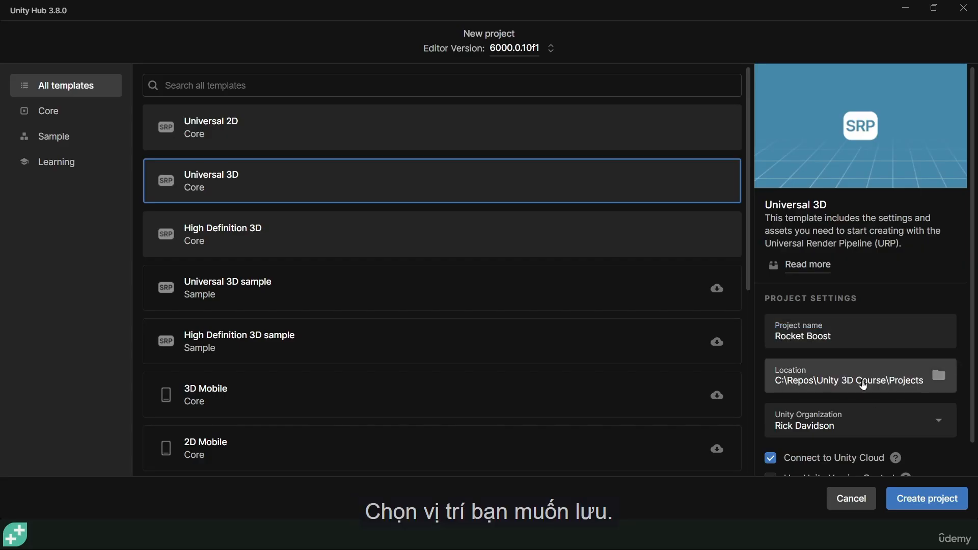
Disable the Unity Cloud connection and create the project
{"action": "left_click", "coordinate": [770, 458]}
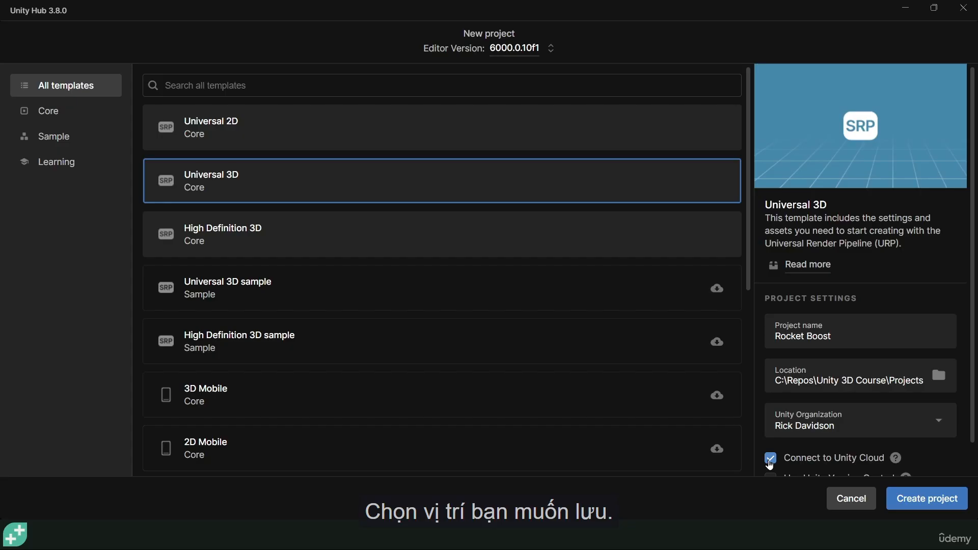
{"action": "scroll", "coordinate": [863, 408], "scroll_direction": "down", "scroll_amount": 1}
{"action": "scroll", "coordinate": [866, 438], "scroll_direction": "up", "scroll_amount": 1}
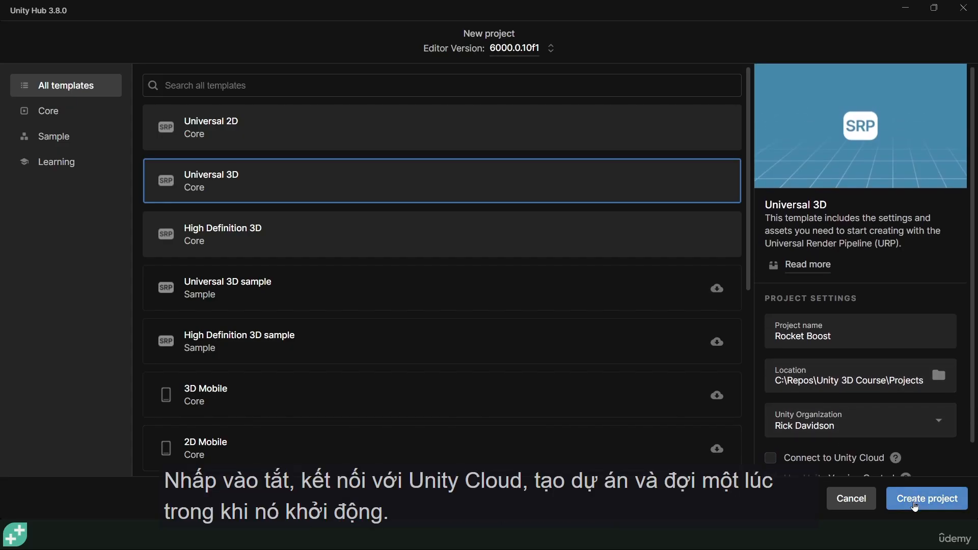
{"action": "left_click", "coordinate": [914, 505]}
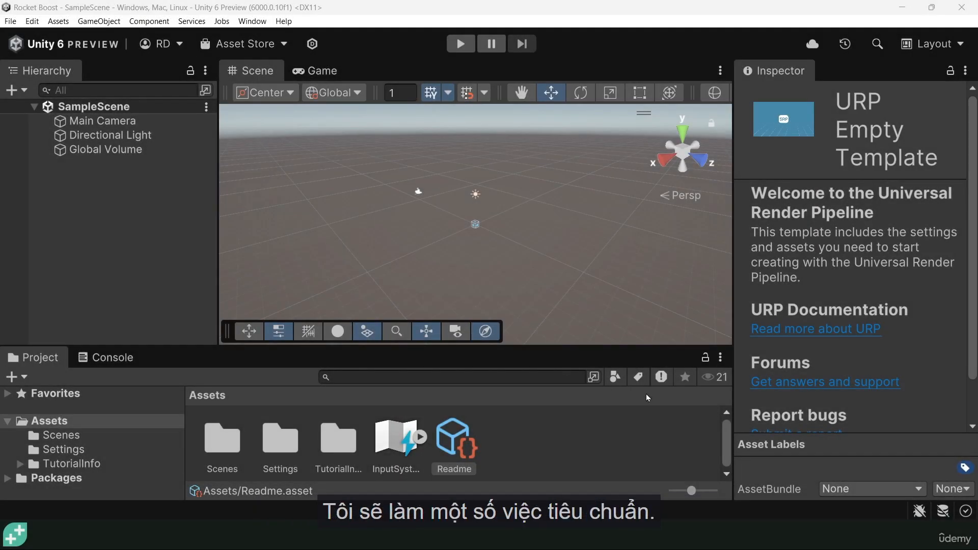
Remove the template's Readme assets from the project
{"action": "scroll", "coordinate": [849, 262], "scroll_direction": "down", "scroll_amount": 2}
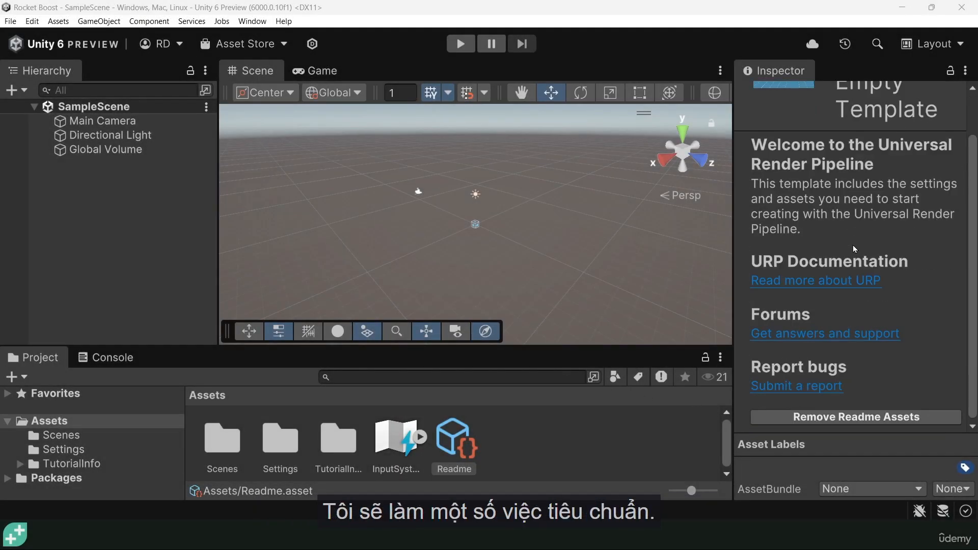
{"action": "left_click", "coordinate": [844, 420]}
{"action": "left_click", "coordinate": [515, 288]}
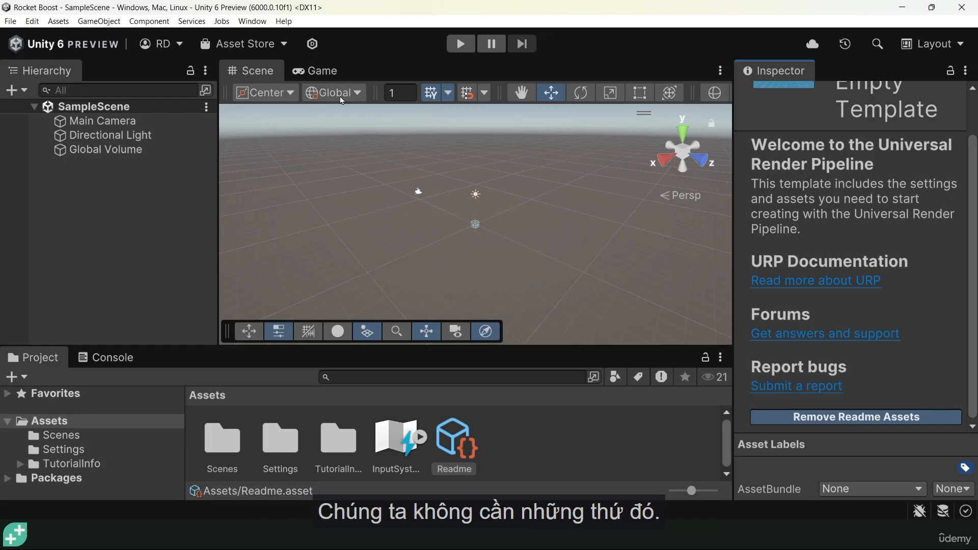
Check the UI Scaling setting in the editor's Preferences
{"action": "left_click", "coordinate": [33, 21]}
{"action": "left_click", "coordinate": [73, 389]}
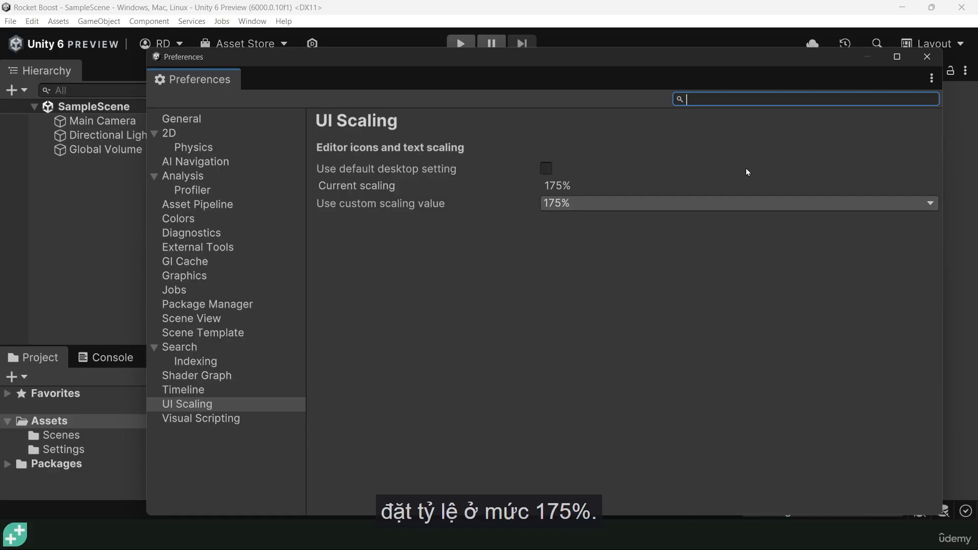
{"action": "left_click", "coordinate": [926, 58]}
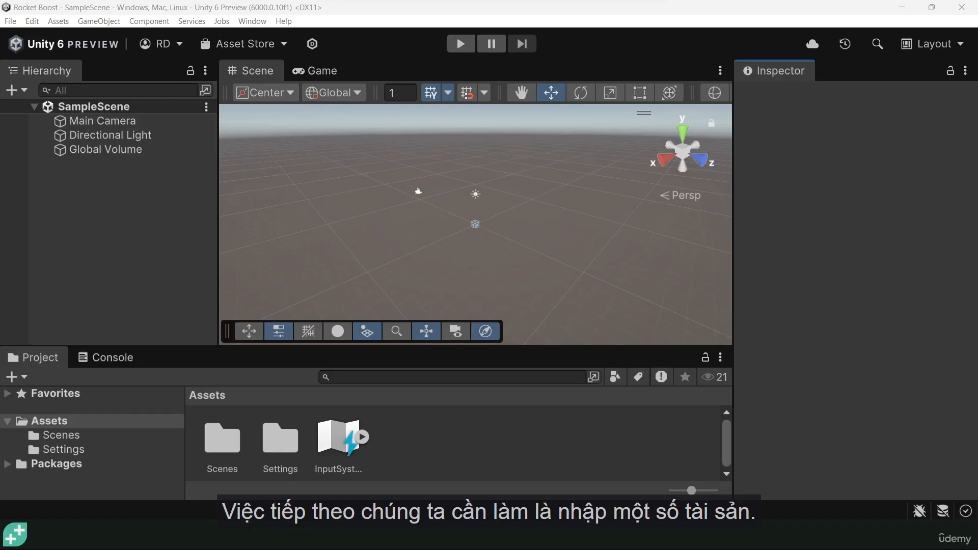
Add GameDev.tv Sci Fi Sample Assets.unitypackage from the Sci Fi Starter Assets folder in File Explorer to the project's Assets folder
{"action": "left_click_drag", "start_coordinate": [977, 183], "coordinate": [559, 120]}
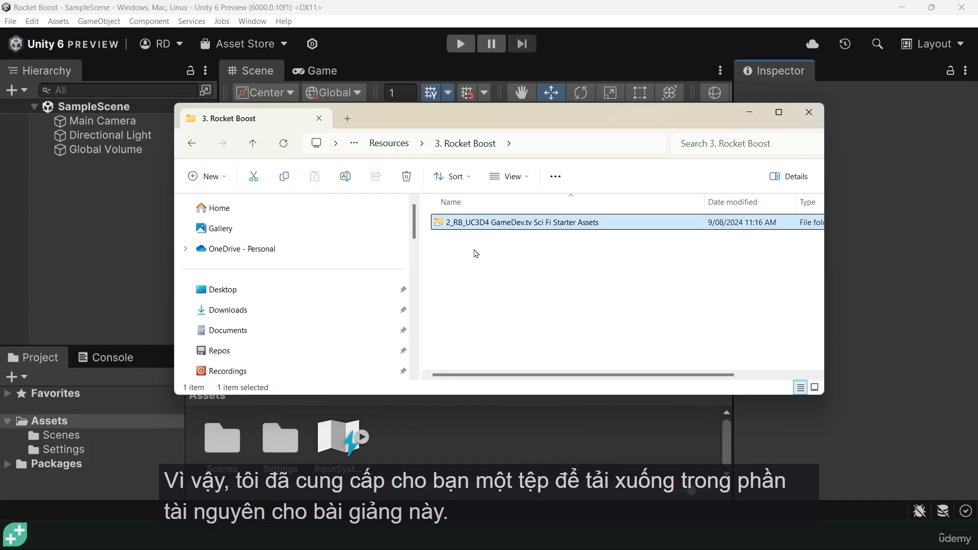
{"action": "double_click", "coordinate": [484, 224]}
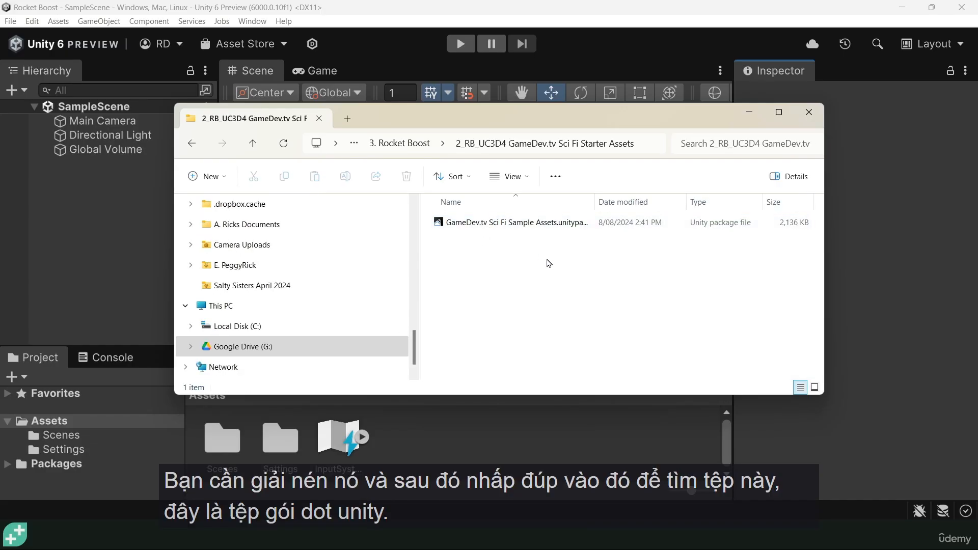
{"action": "left_click_drag", "start_coordinate": [554, 116], "coordinate": [567, 38]}
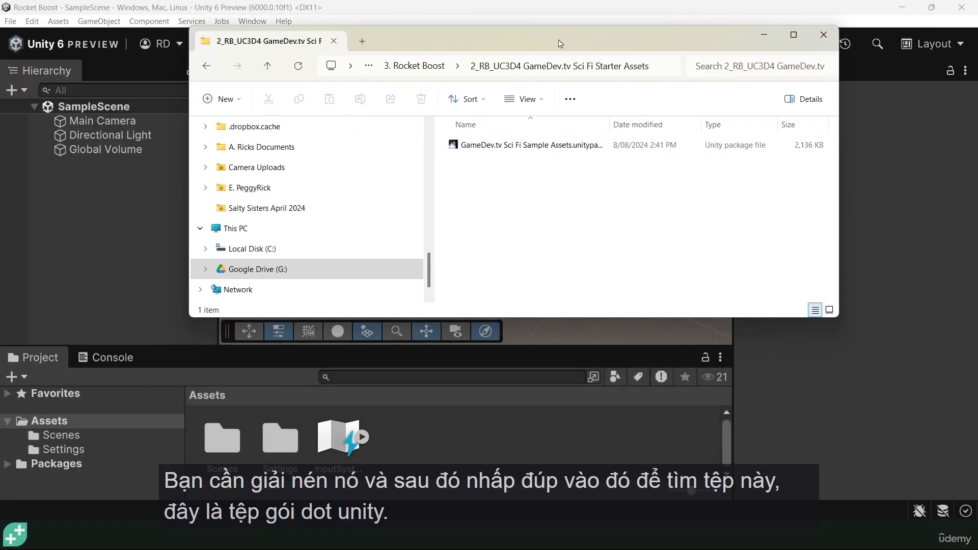
{"action": "left_click", "coordinate": [501, 148]}
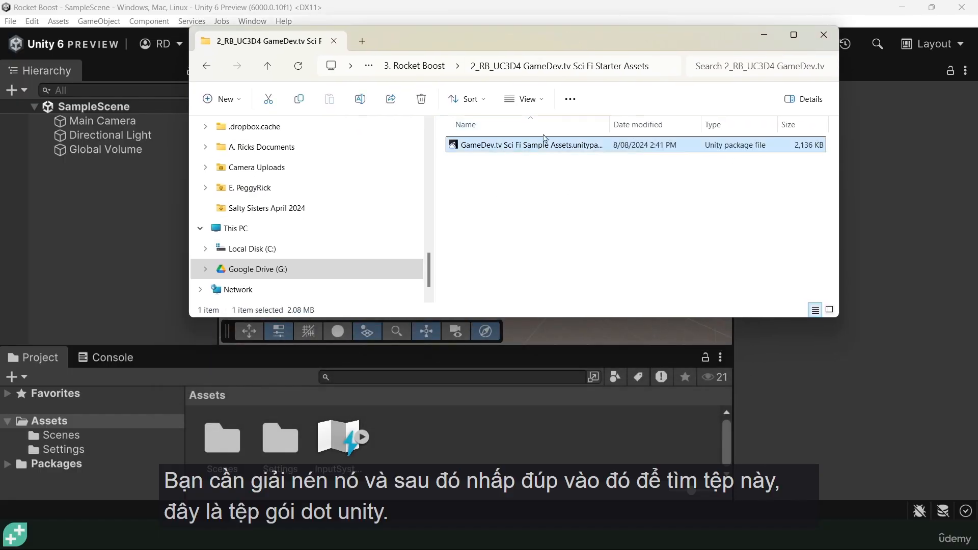
{"action": "double_click", "coordinate": [609, 124]}
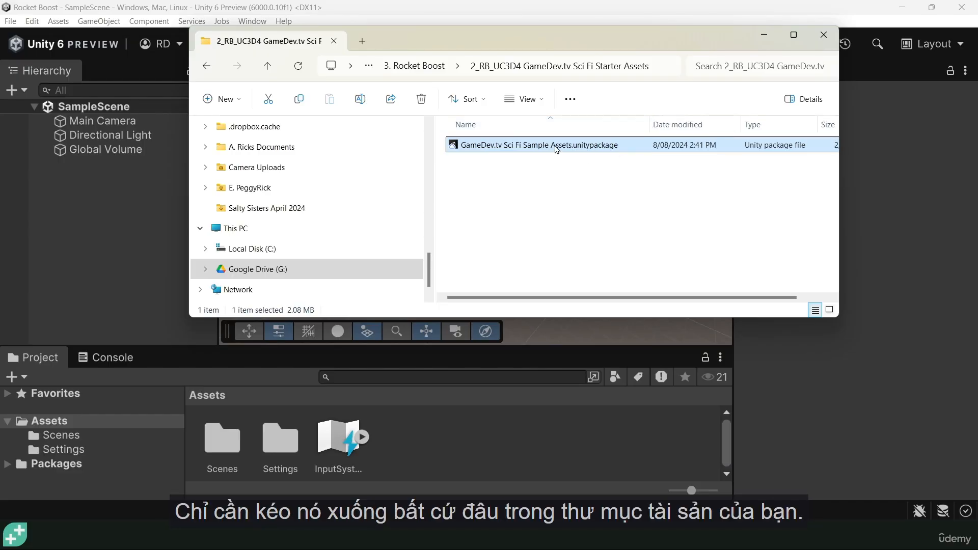
{"action": "left_click_drag", "start_coordinate": [557, 151], "coordinate": [433, 441]}
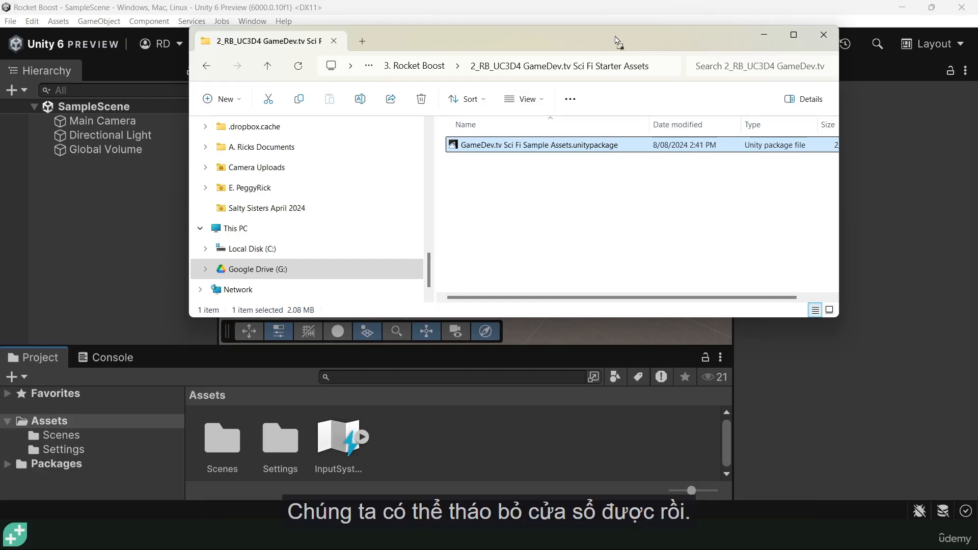
{"action": "left_click_drag", "start_coordinate": [616, 40], "coordinate": [977, 43]}
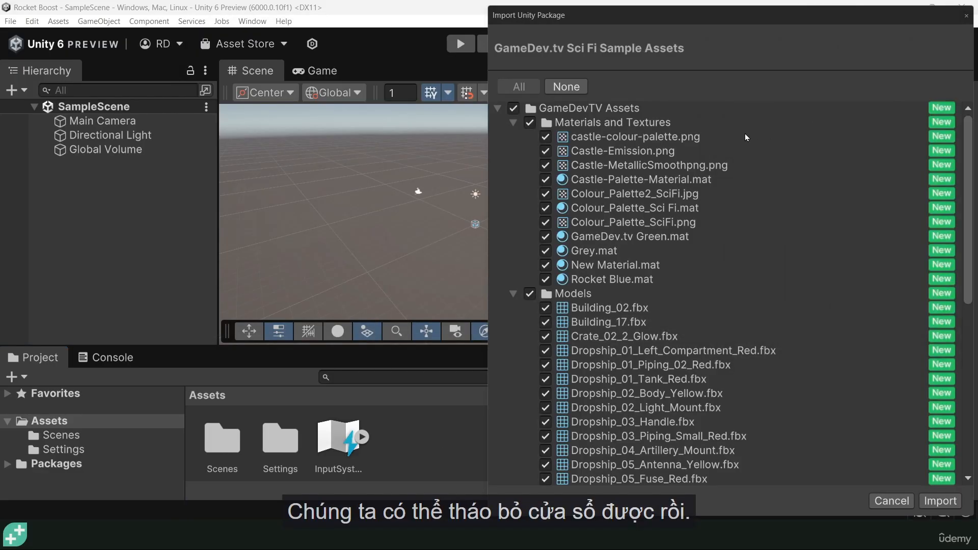
Review the GameDev.tv Sci Fi Sample Assets package contents and import all of its items
{"action": "left_click_drag", "start_coordinate": [706, 10], "coordinate": [594, 10]}
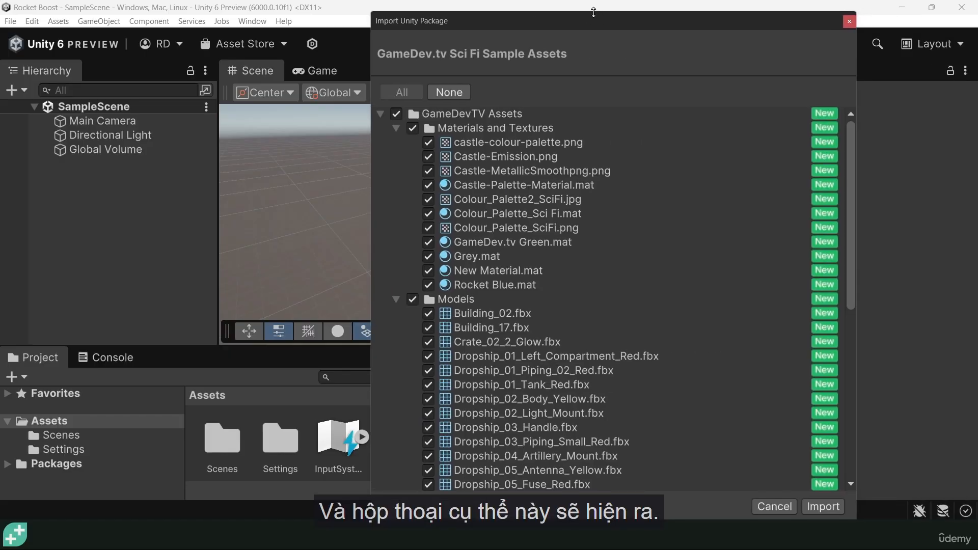
{"action": "left_click_drag", "start_coordinate": [598, 53], "coordinate": [531, 33]}
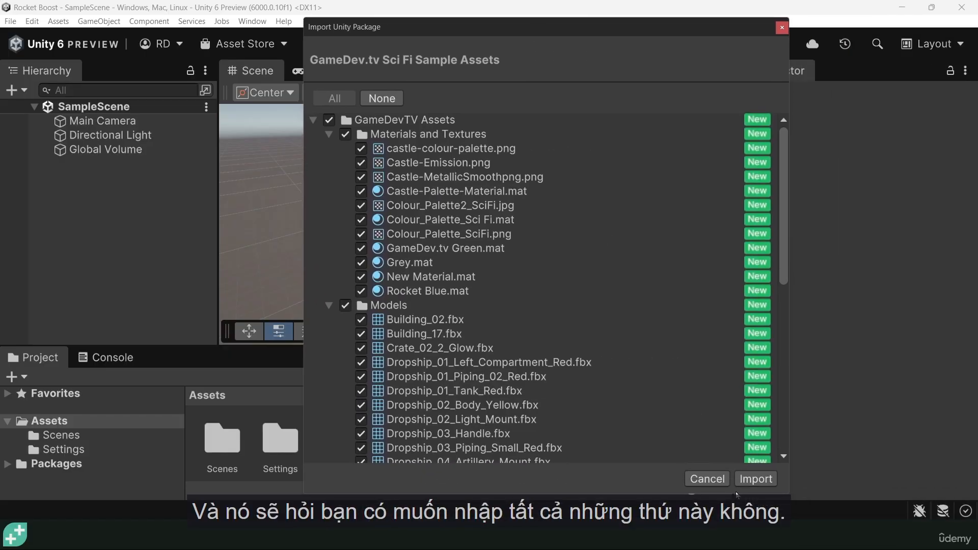
{"action": "scroll", "coordinate": [561, 264], "scroll_direction": "down", "scroll_amount": 10}
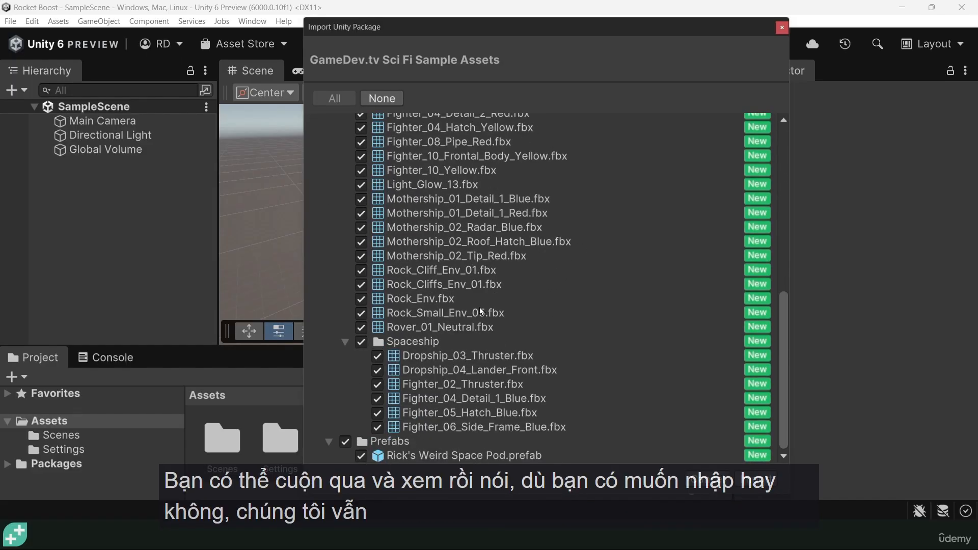
{"action": "scroll", "coordinate": [385, 249], "scroll_direction": "up", "scroll_amount": 10}
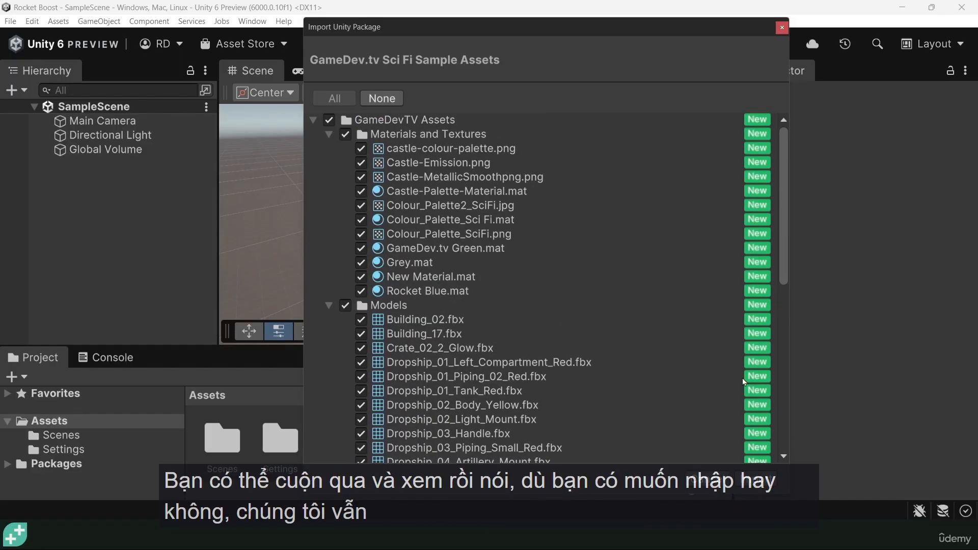
{"action": "left_click", "coordinate": [760, 478]}
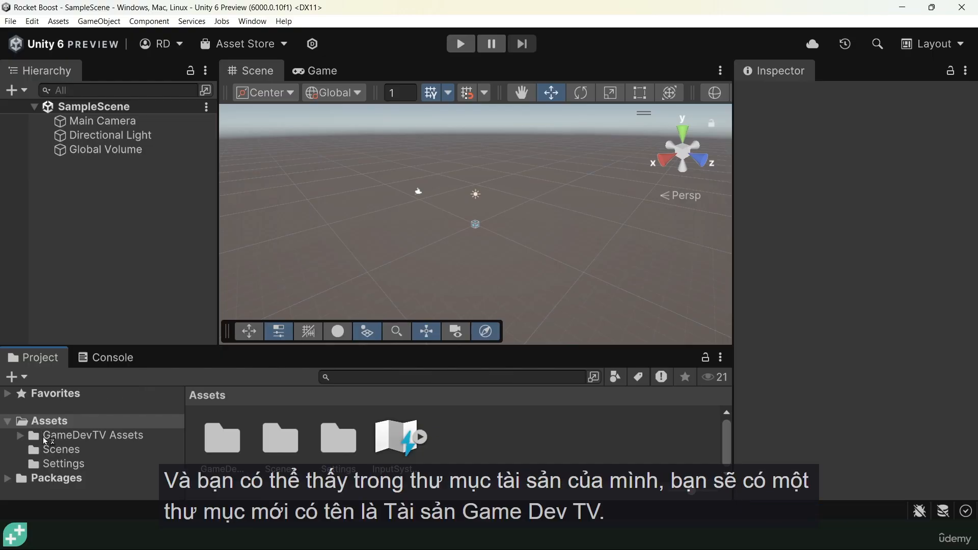
Examine the imported GameDevTV Assets, looking through Materials and Textures, Models and the contents of the pink crate model
{"action": "left_click", "coordinate": [83, 435]}
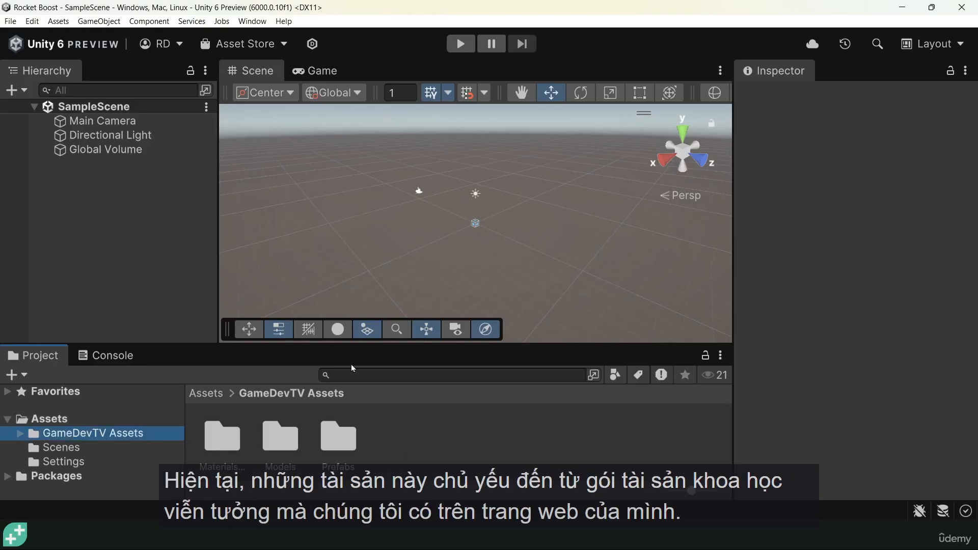
{"action": "left_click", "coordinate": [20, 433]}
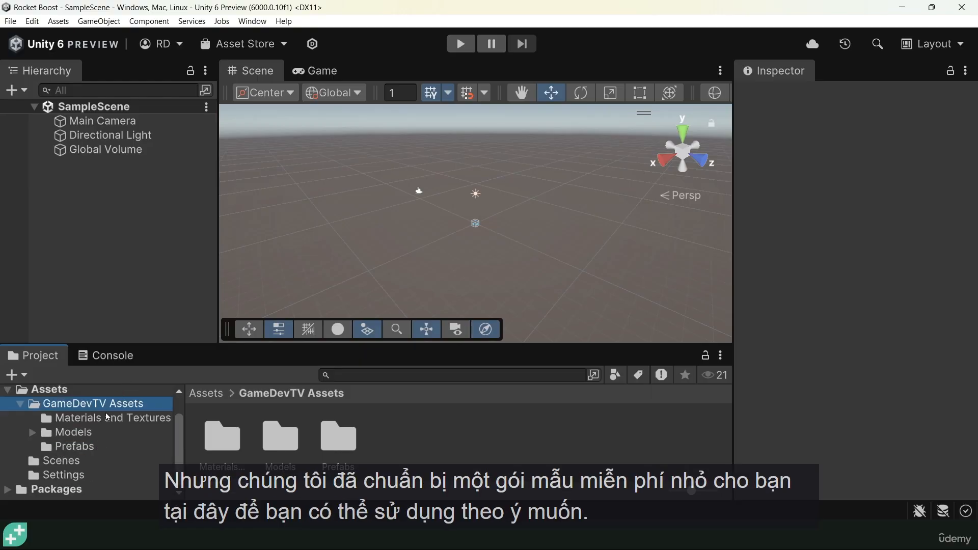
{"action": "left_click", "coordinate": [91, 419]}
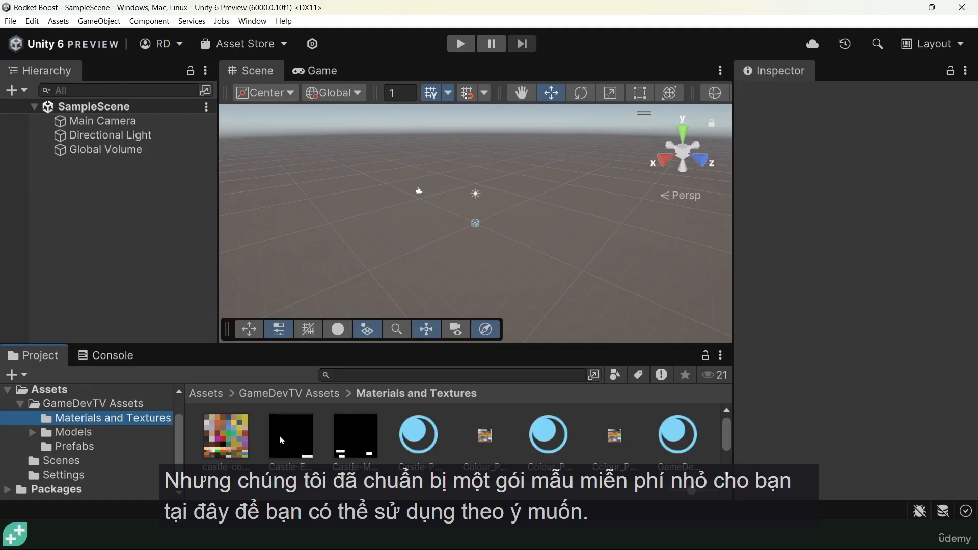
{"action": "key", "text": "Down"}
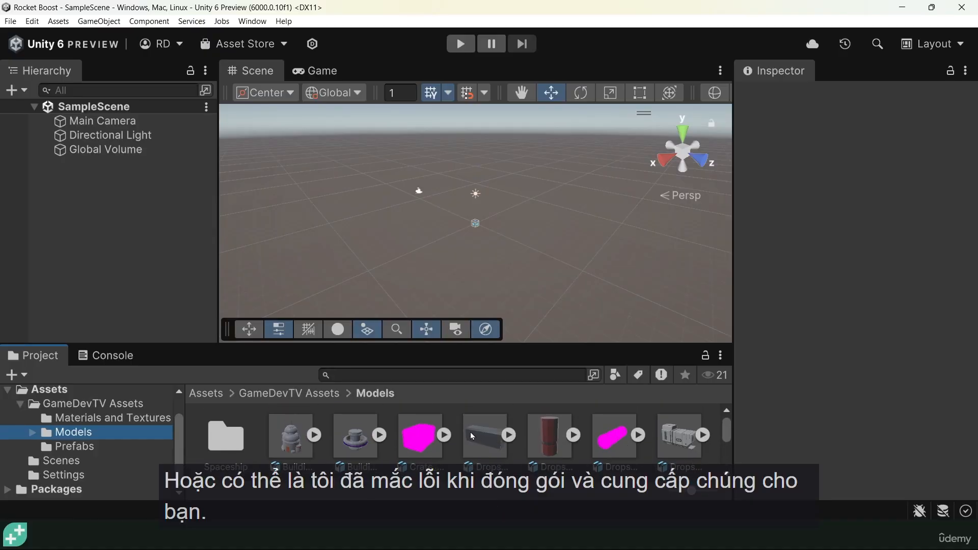
{"action": "left_click", "coordinate": [444, 435]}
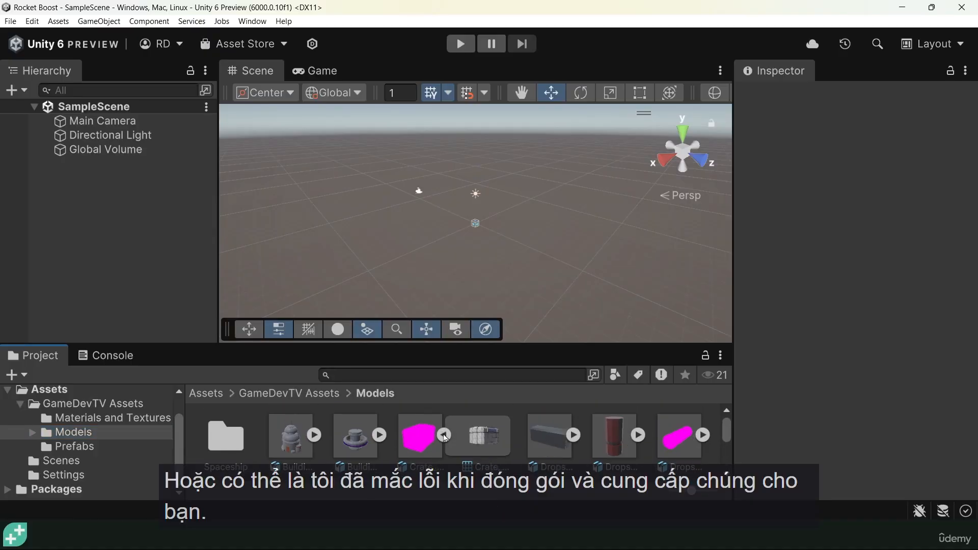
{"action": "left_click", "coordinate": [445, 436]}
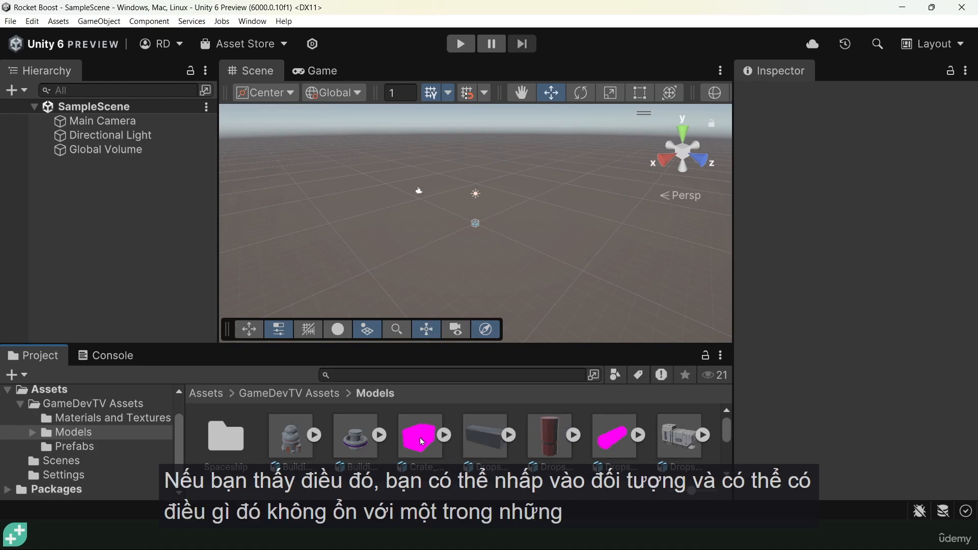
Remap the Crate_02_2_Glow model's two materials to Colour_Palette_Sci Fi and the second Colour_Palette_Sci_Fi_Emission entry, and apply the changes
{"action": "left_click", "coordinate": [422, 441]}
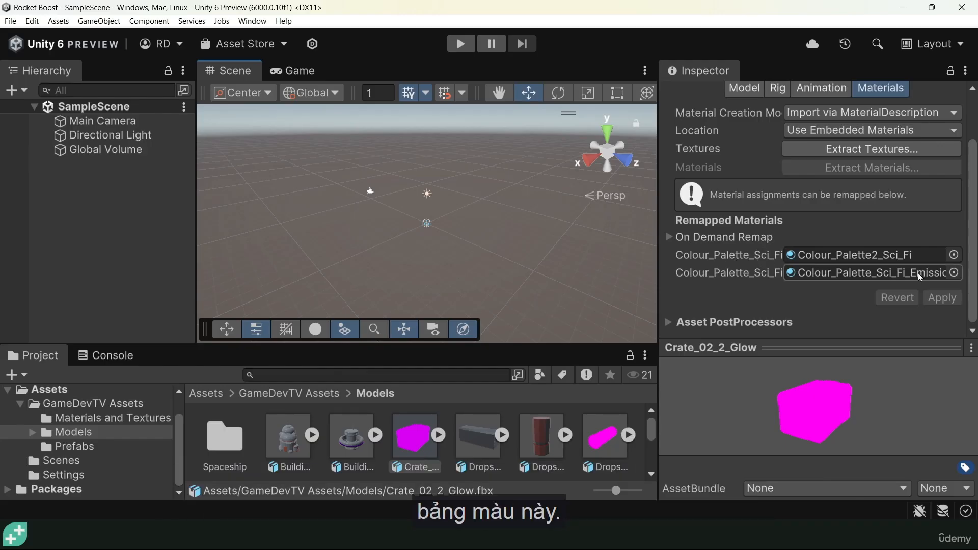
{"action": "left_click", "coordinate": [954, 273]}
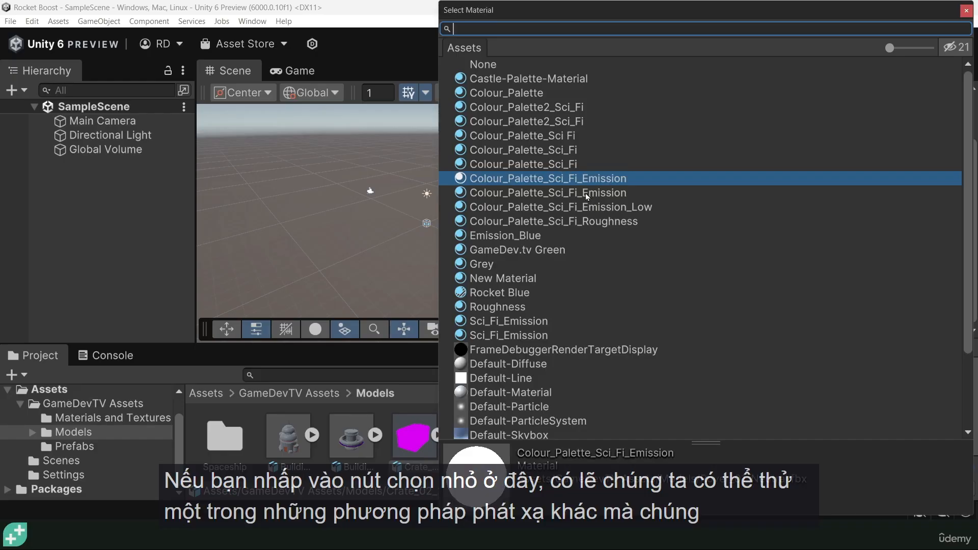
{"action": "double_click", "coordinate": [585, 192]}
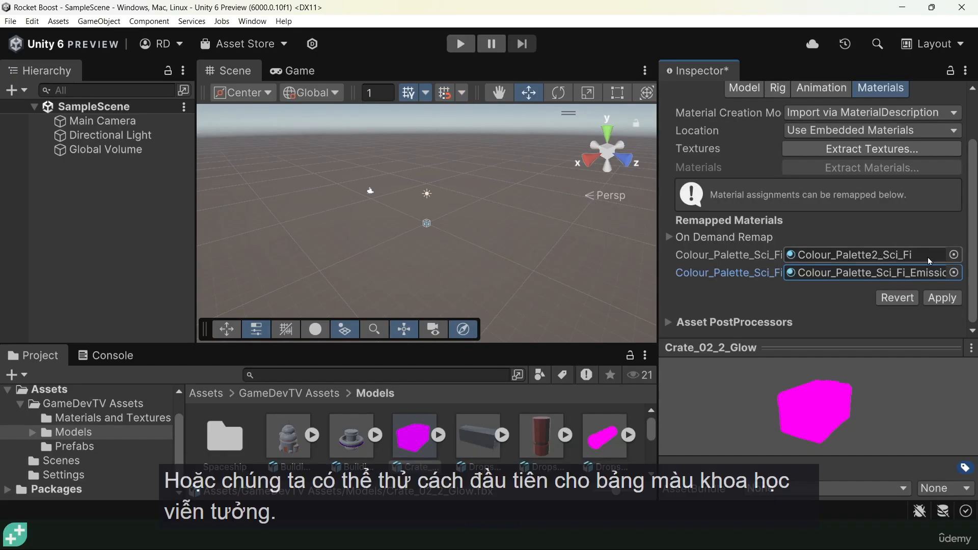
{"action": "left_click", "coordinate": [953, 255]}
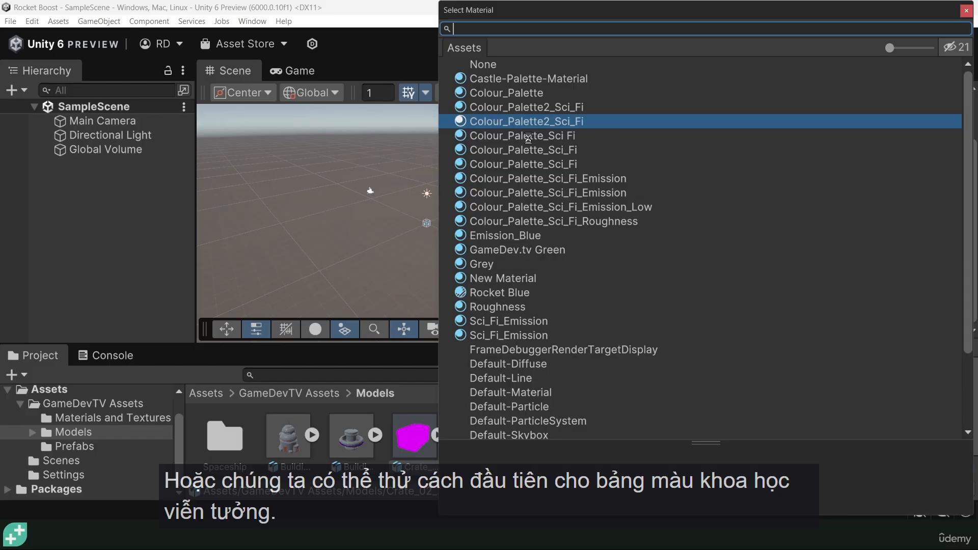
{"action": "double_click", "coordinate": [510, 136]}
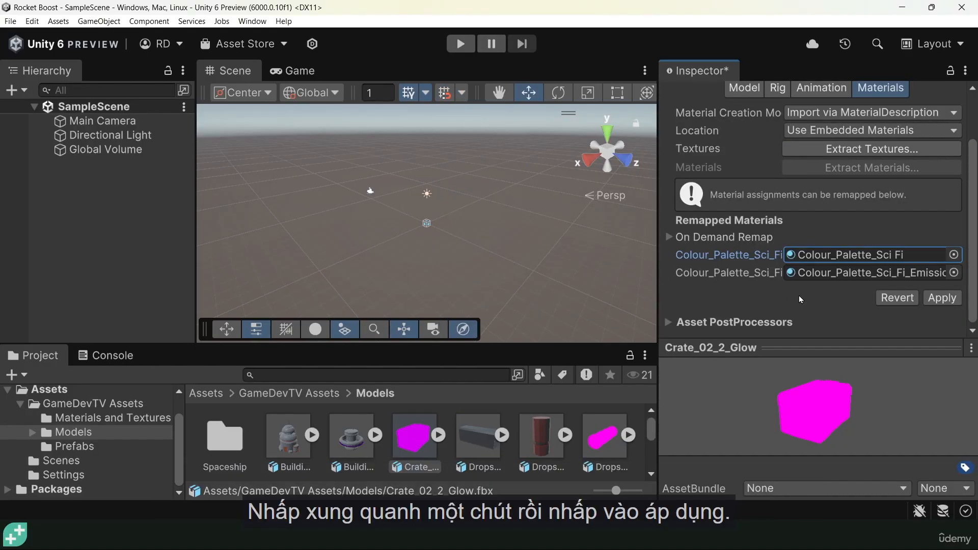
{"action": "left_click", "coordinate": [941, 298]}
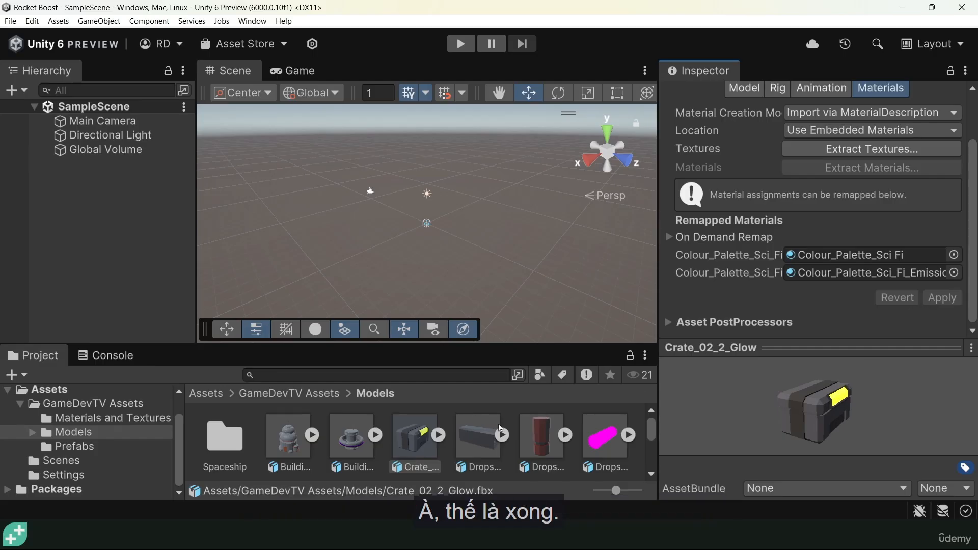
Remap the Colour_Palette2_Sci_Fi material on the Dropship_01_Tank_Red model to Colour_Palette_Sci Fi and apply the change
{"action": "left_click", "coordinate": [601, 436]}
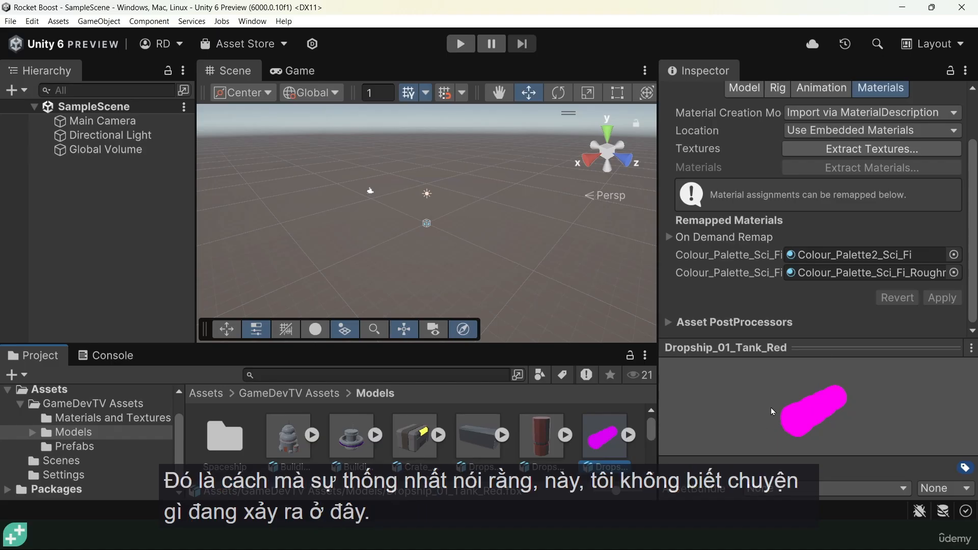
{"action": "left_click_drag", "start_coordinate": [776, 390], "coordinate": [768, 444]}
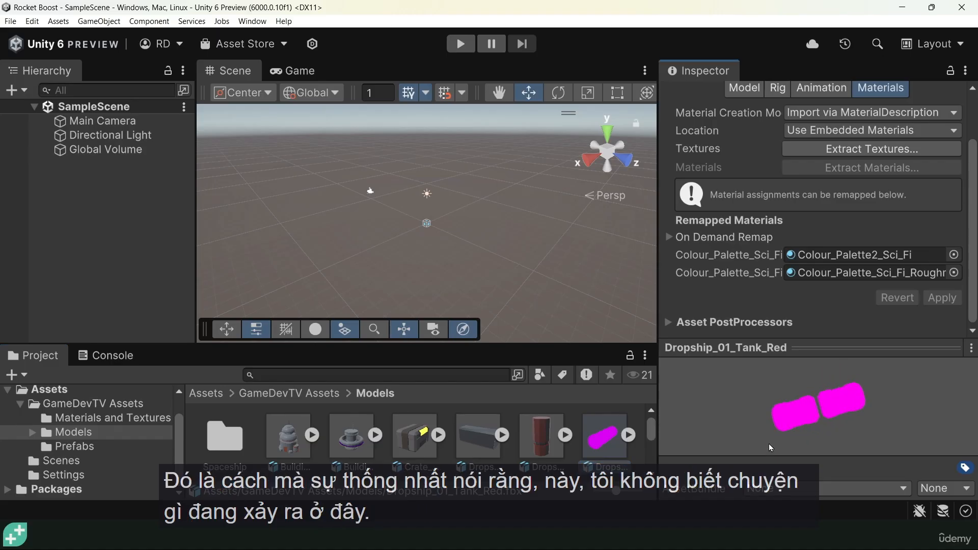
{"action": "left_click", "coordinate": [952, 254]}
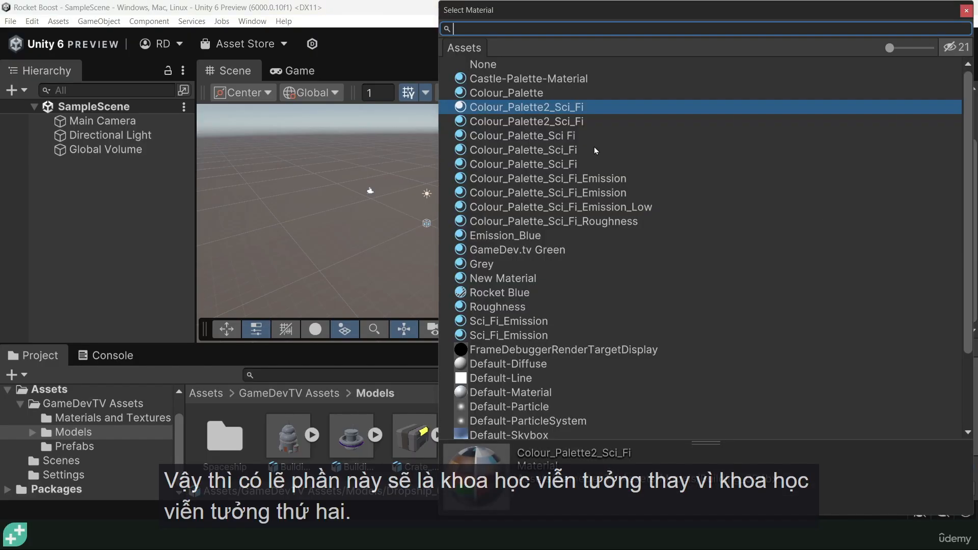
{"action": "double_click", "coordinate": [548, 138]}
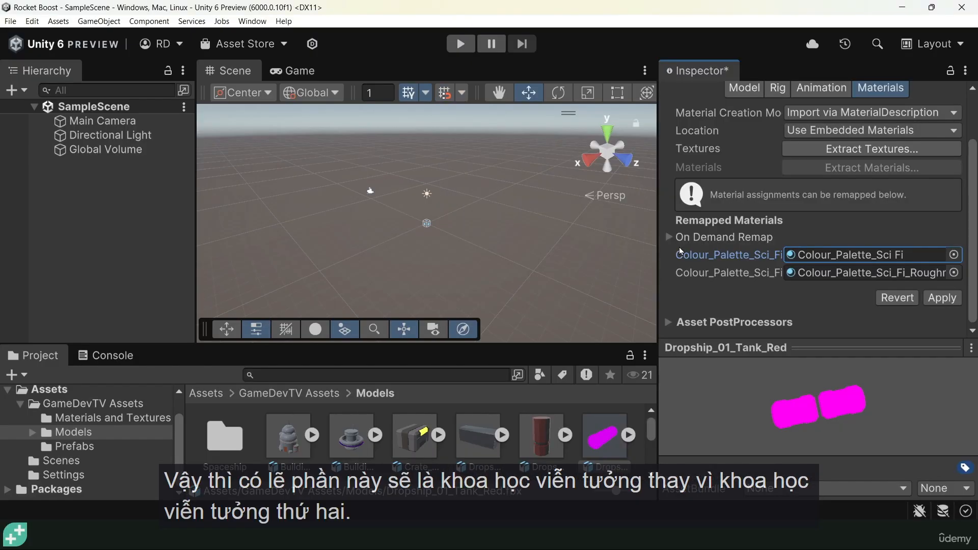
{"action": "left_click", "coordinate": [941, 297]}
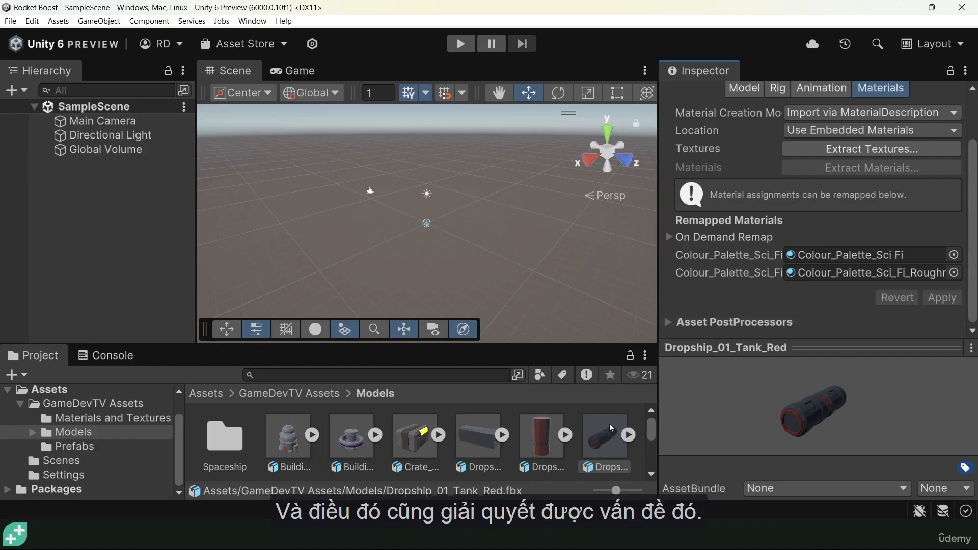
Remap the first material of the Fighter_10_Frontal_Body_Yellow model to Colour_Palette_Sci_Fi and apply the change
{"action": "scroll", "coordinate": [539, 432], "scroll_direction": "down", "scroll_amount": 3}
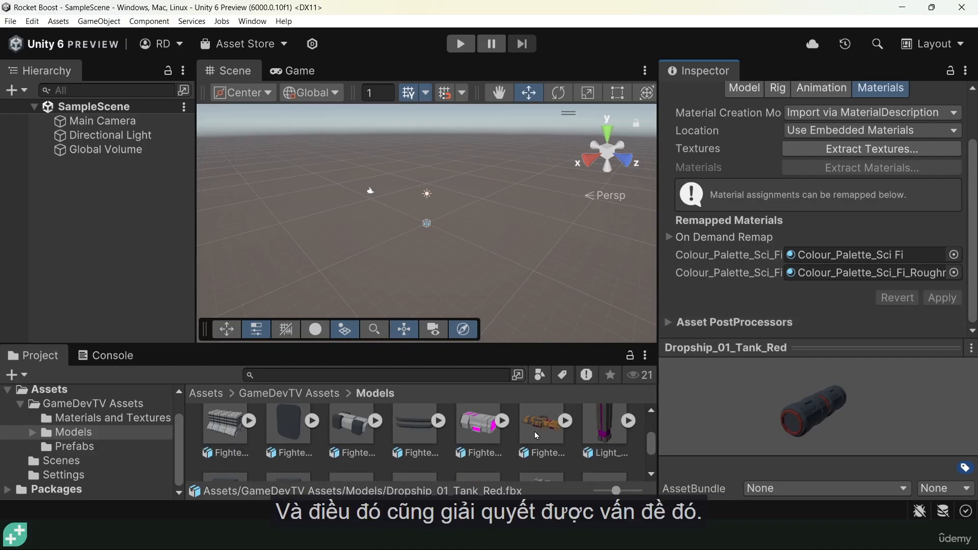
{"action": "left_click", "coordinate": [487, 431]}
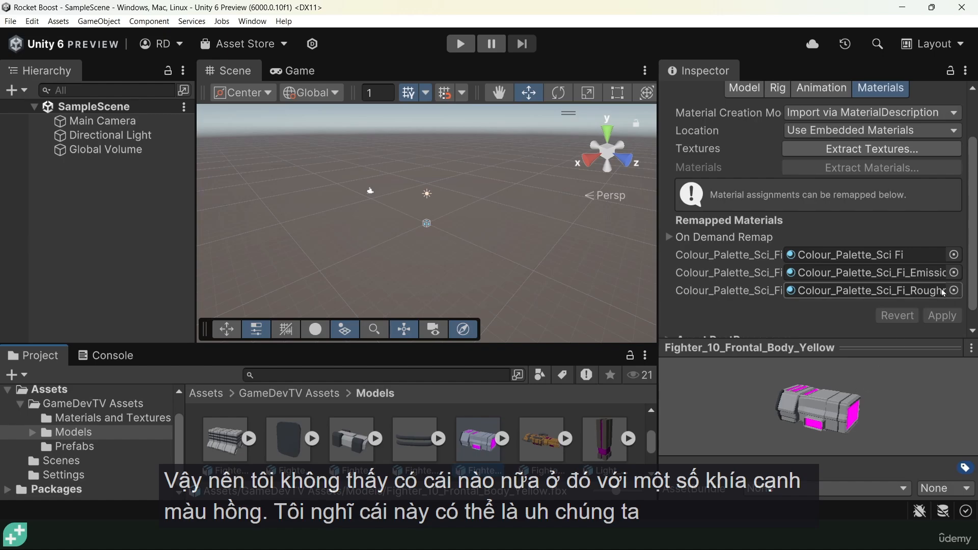
{"action": "left_click", "coordinate": [954, 255]}
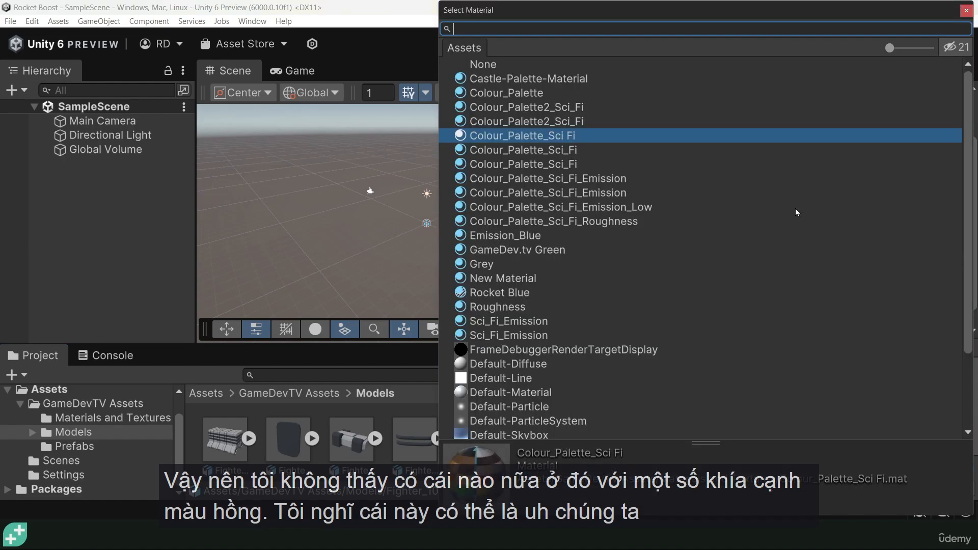
{"action": "double_click", "coordinate": [555, 150]}
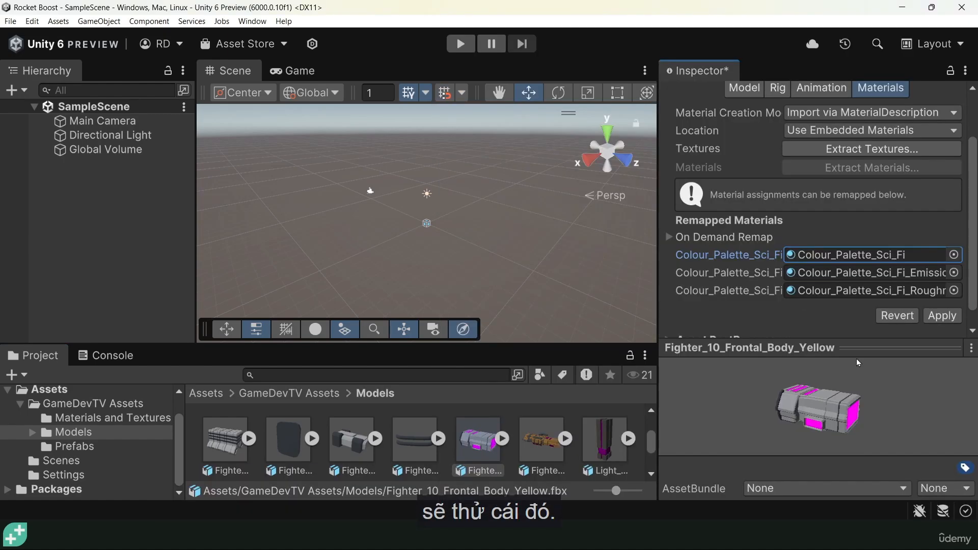
{"action": "left_click", "coordinate": [940, 316]}
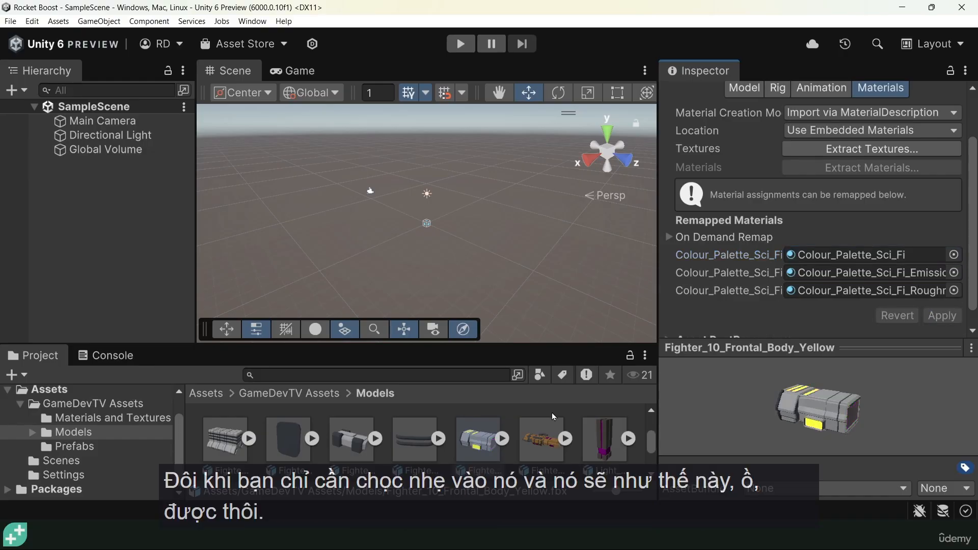
Remap the first material of the Fighter_04_Detail_1_Blue model in the Spaceship folder to Colour_Palette_Sci_Fi
{"action": "scroll", "coordinate": [582, 438], "scroll_direction": "down", "scroll_amount": 2}
{"action": "scroll", "coordinate": [570, 443], "scroll_direction": "up", "scroll_amount": 3}
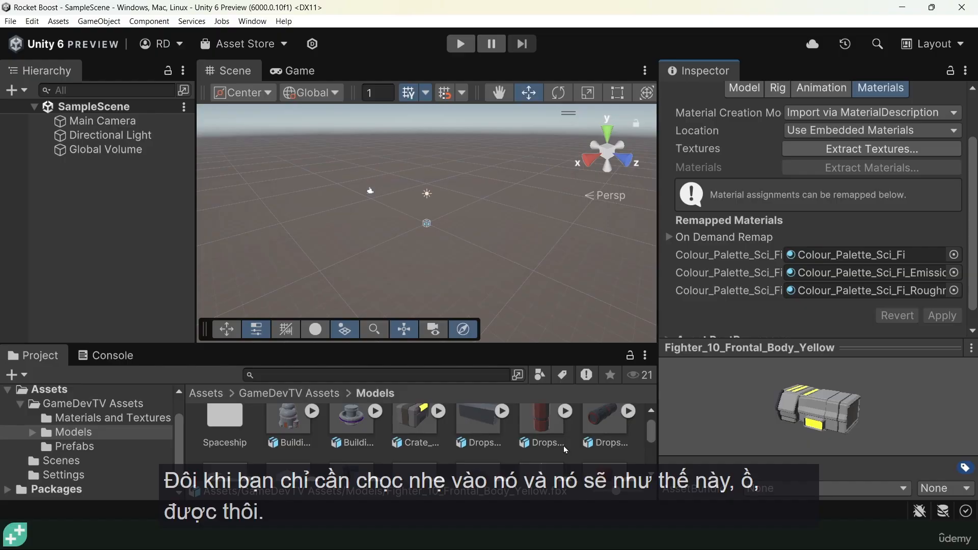
{"action": "double_click", "coordinate": [231, 443]}
{"action": "left_click", "coordinate": [407, 439]}
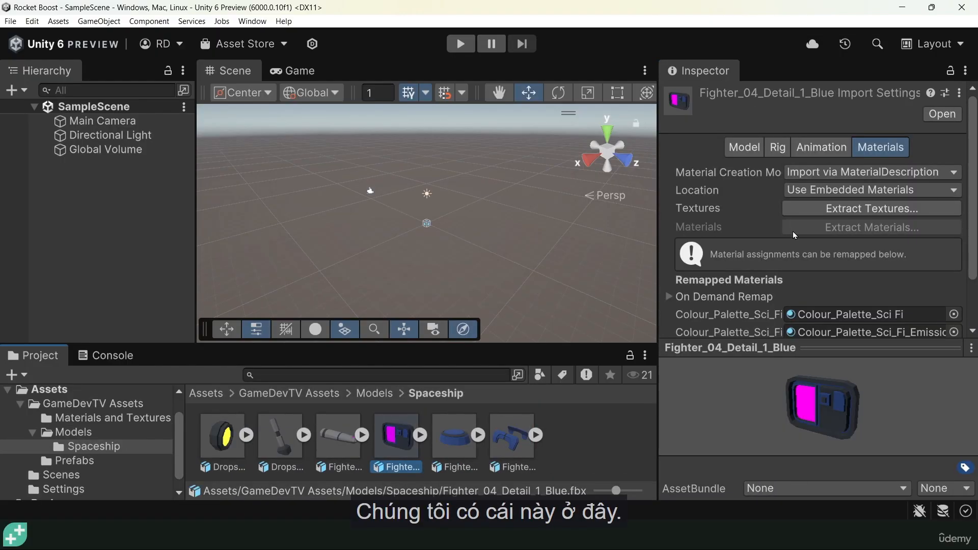
{"action": "scroll", "coordinate": [913, 247], "scroll_direction": "down", "scroll_amount": 2}
{"action": "left_click", "coordinate": [954, 265]}
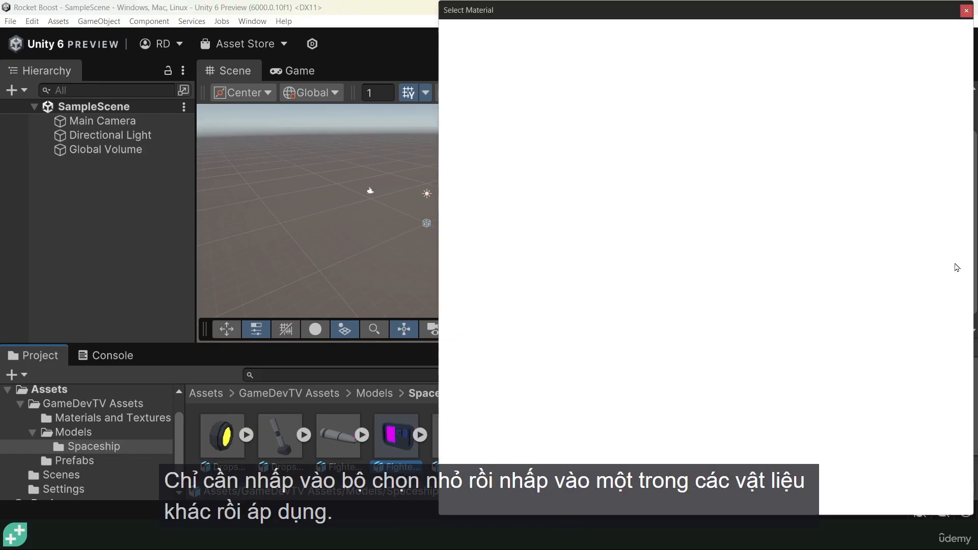
{"action": "double_click", "coordinate": [572, 149]}
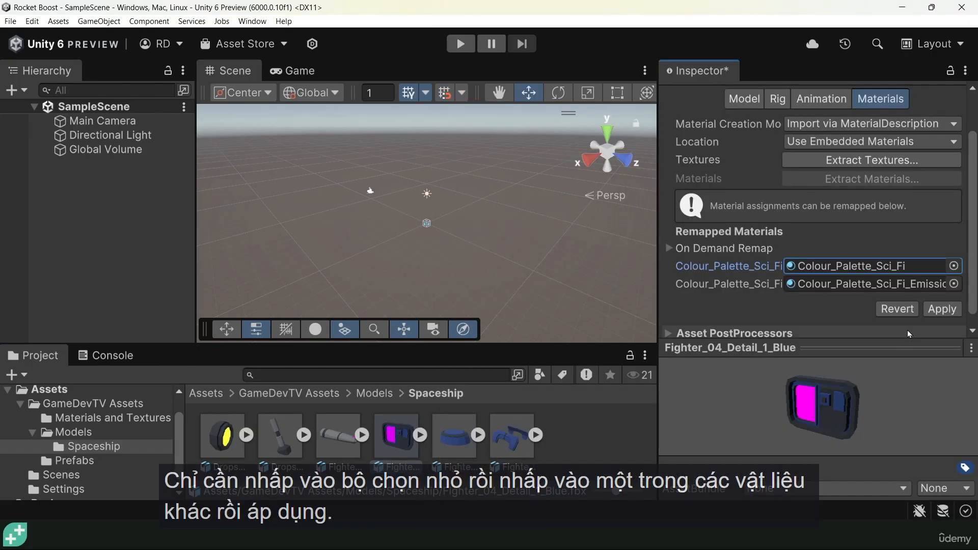
Remap the first material of the Fighter_02_Thruster model to Colour_Palette_Sci_Fi and apply the change
{"action": "left_click", "coordinate": [338, 438]}
{"action": "left_click", "coordinate": [953, 265]}
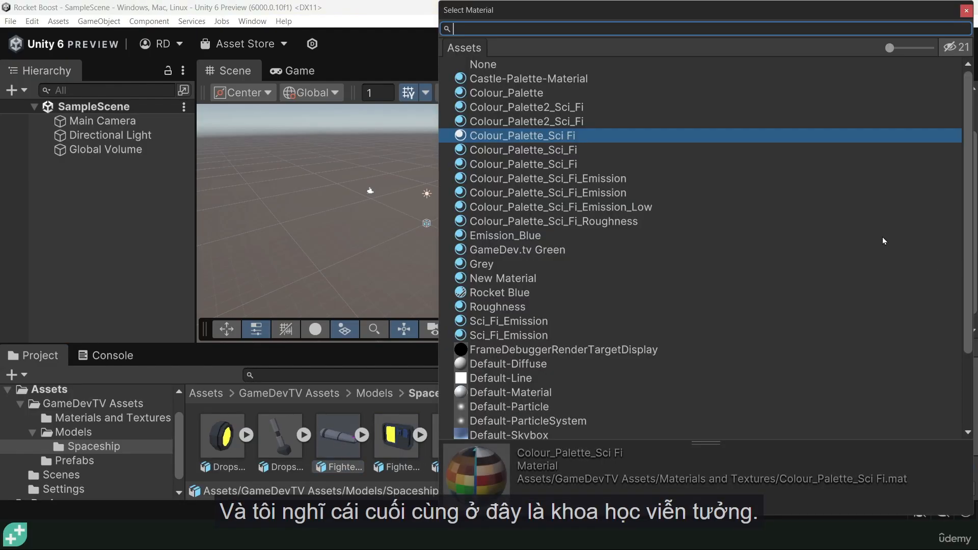
{"action": "double_click", "coordinate": [552, 149]}
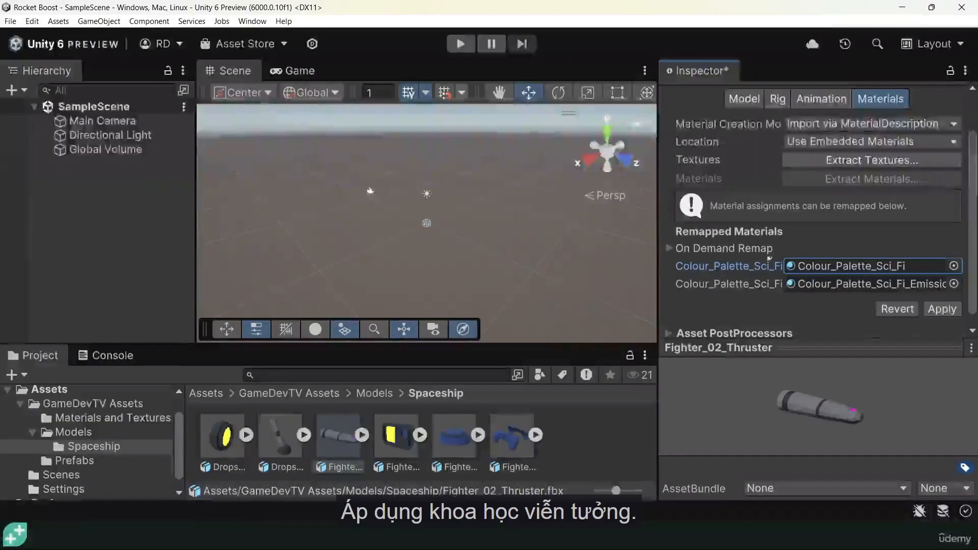
{"action": "left_click", "coordinate": [942, 308]}
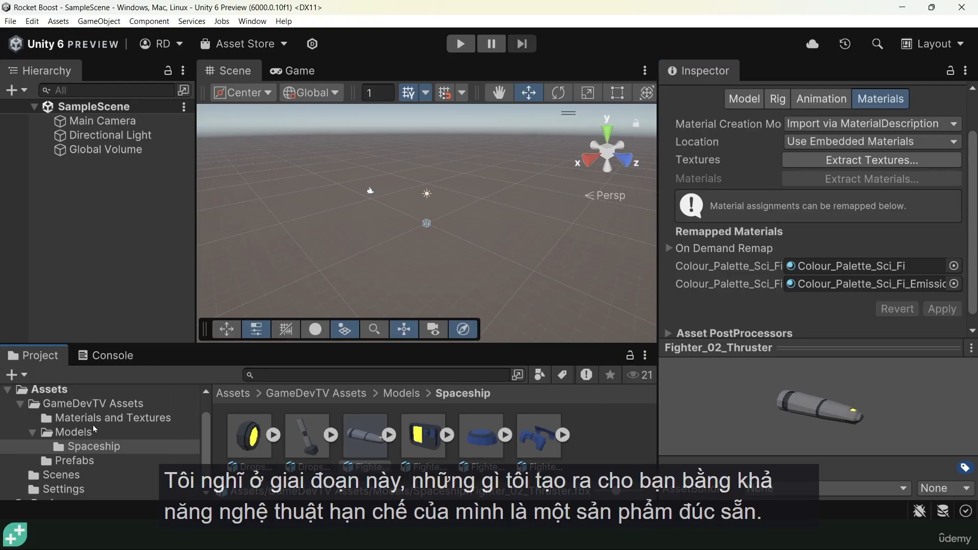
Add the Weird Space Pod prefab from the GameDevTV Assets Prefabs folder to SampleScene, near the scene's centre
{"action": "left_click", "coordinate": [94, 431]}
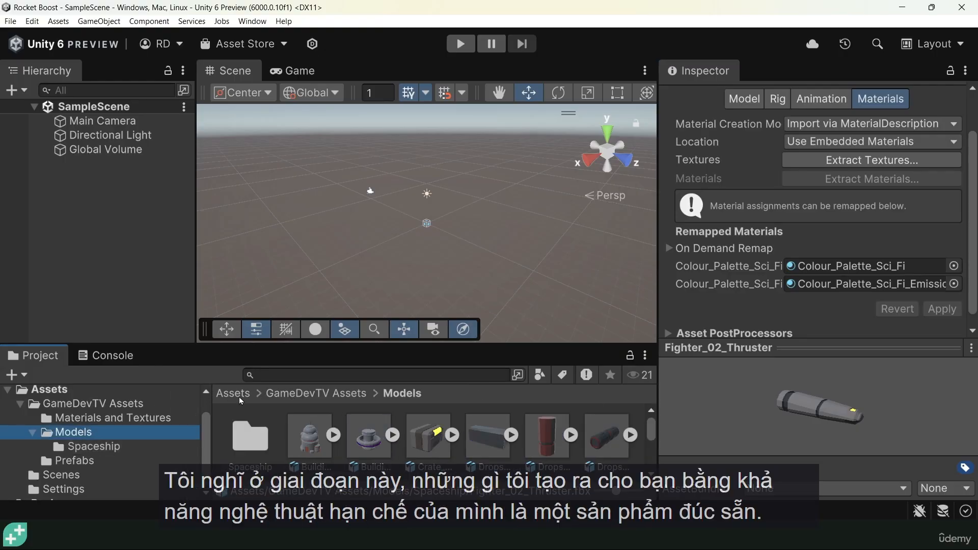
{"action": "double_click", "coordinate": [259, 440]}
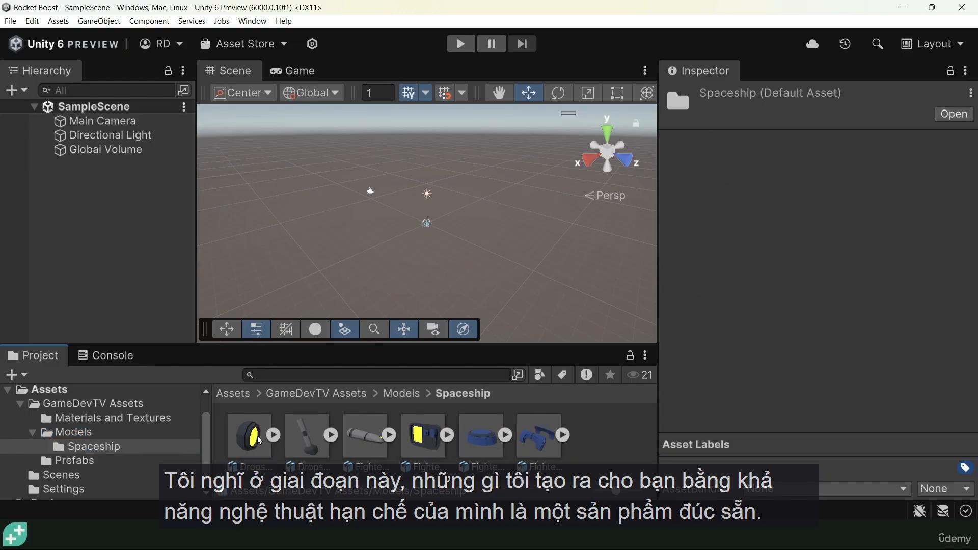
{"action": "left_click", "coordinate": [70, 463]}
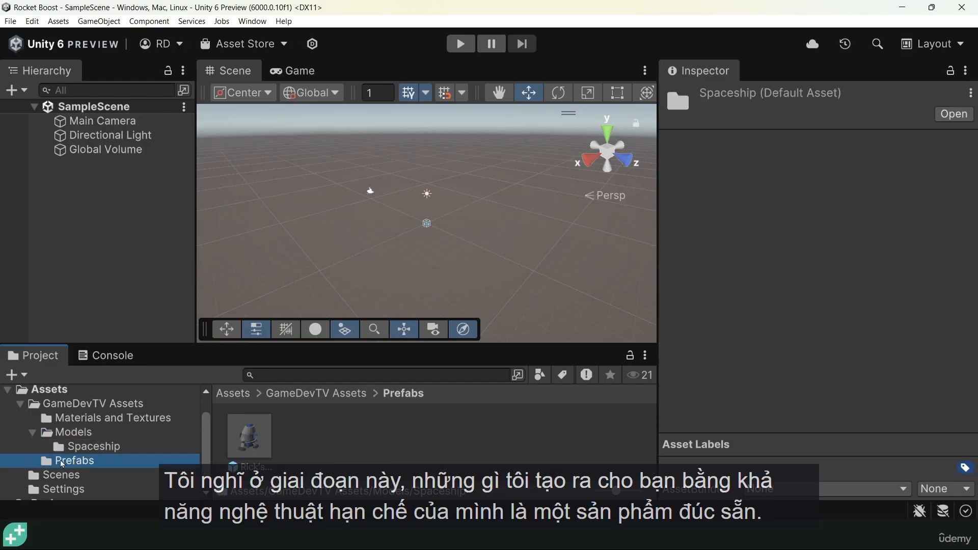
{"action": "left_click", "coordinate": [254, 435]}
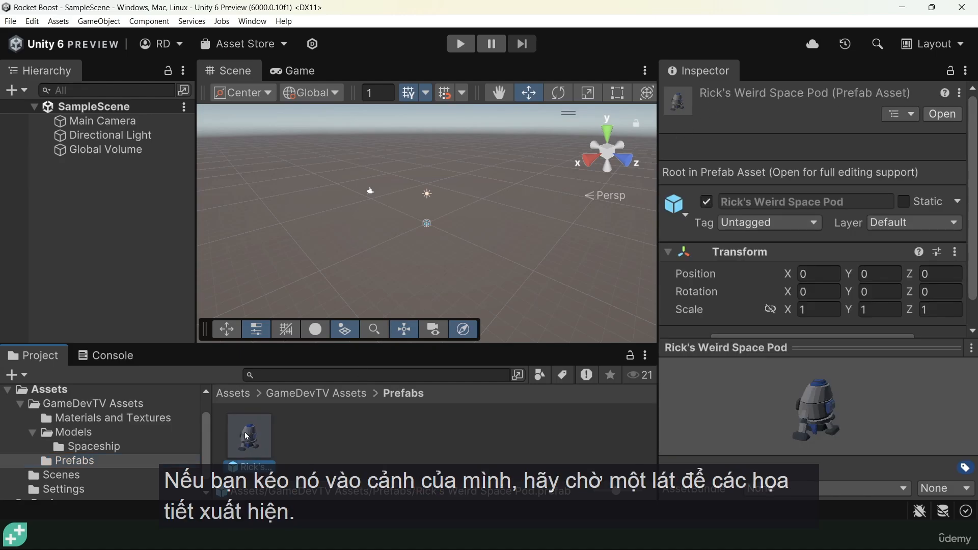
{"action": "left_click_drag", "start_coordinate": [247, 435], "coordinate": [444, 228]}
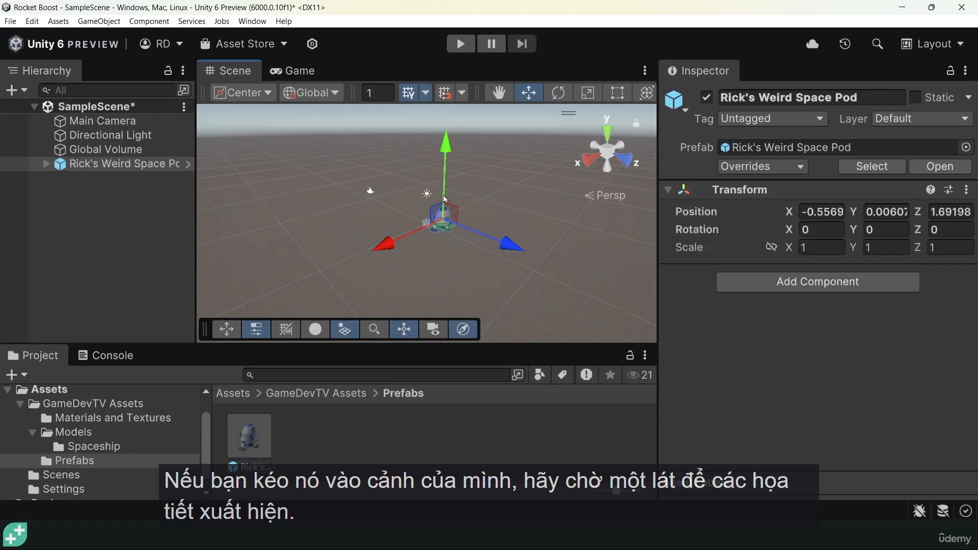
Move the Global Volume object away from the space pod along the Z axis to about -27.7
{"action": "scroll", "coordinate": [456, 244], "scroll_direction": "up", "scroll_amount": 5}
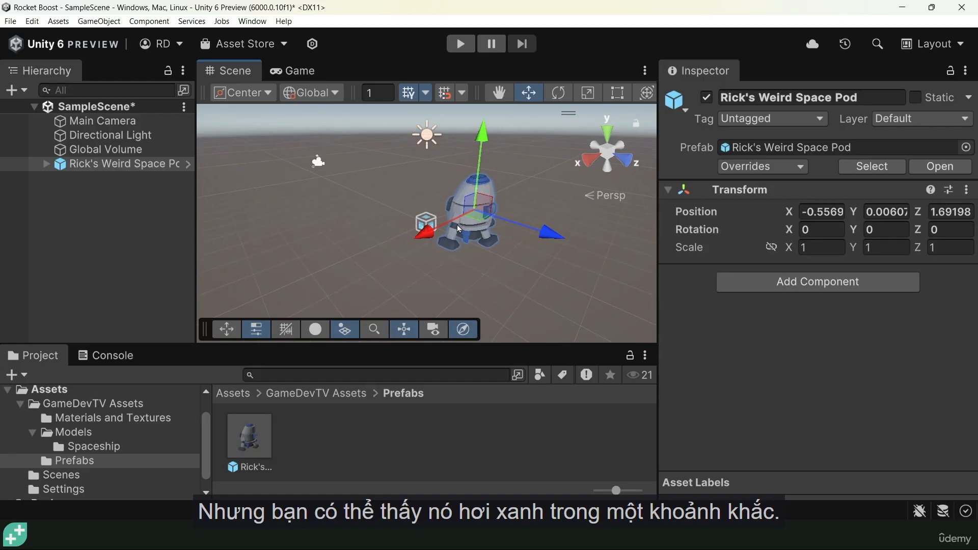
{"action": "left_click", "coordinate": [97, 152]}
{"action": "left_click_drag", "start_coordinate": [418, 234], "coordinate": [281, 180]}
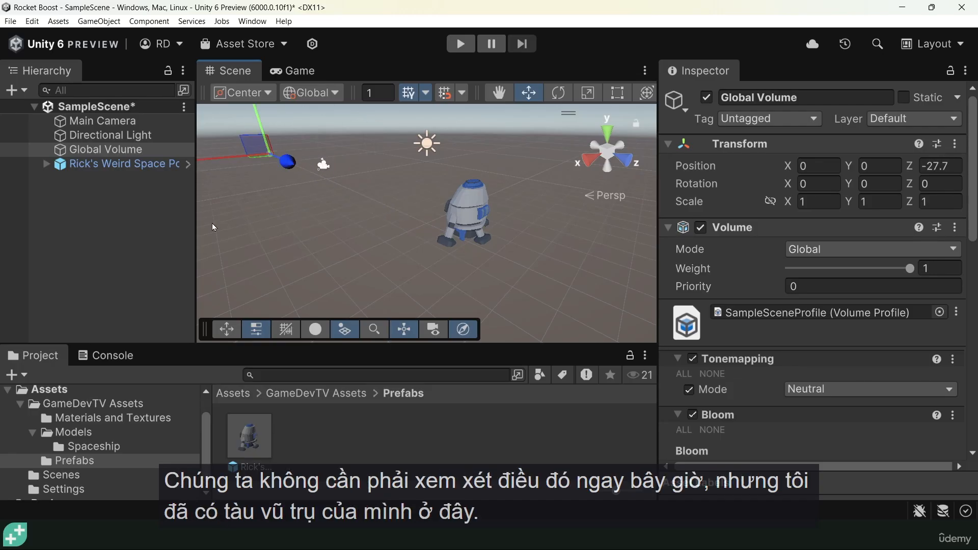
Frame the space pod in the scene and examine its front side and orientation relative to the X, Y and Z axes
{"action": "left_click", "coordinate": [103, 163]}
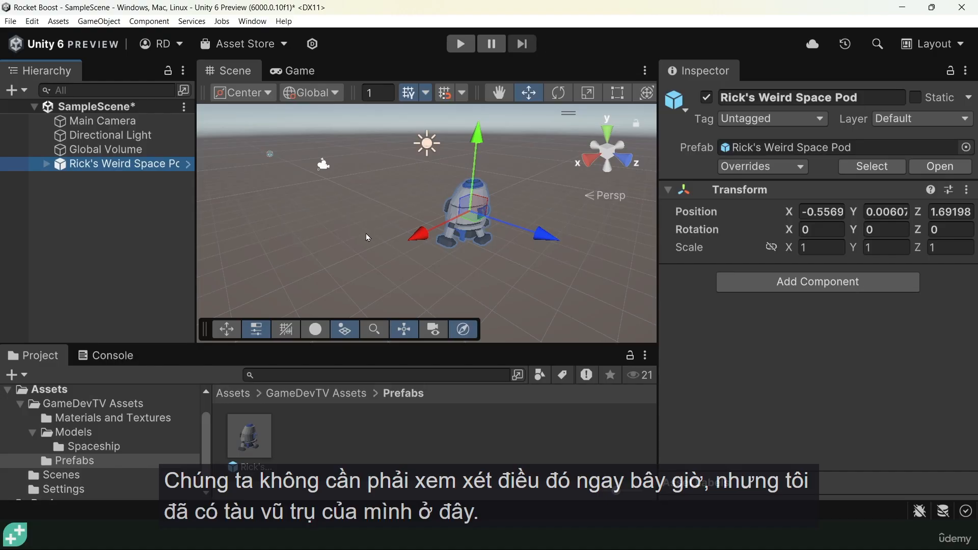
{"action": "key", "text": "f"}
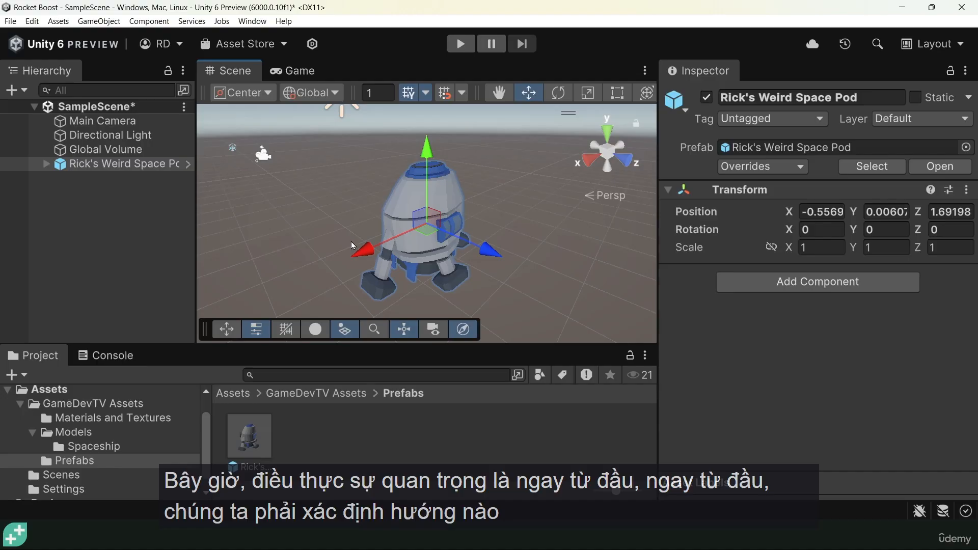
{"action": "left_click_drag", "start_coordinate": [340, 229], "coordinate": [167, 212], "text": "alt"}
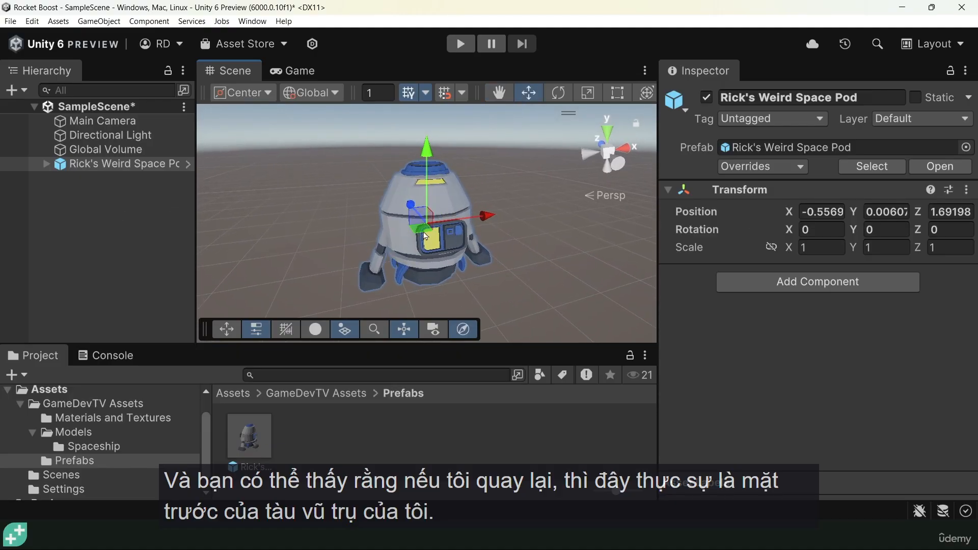
{"action": "left_click_drag", "start_coordinate": [494, 193], "coordinate": [355, 230], "text": "alt"}
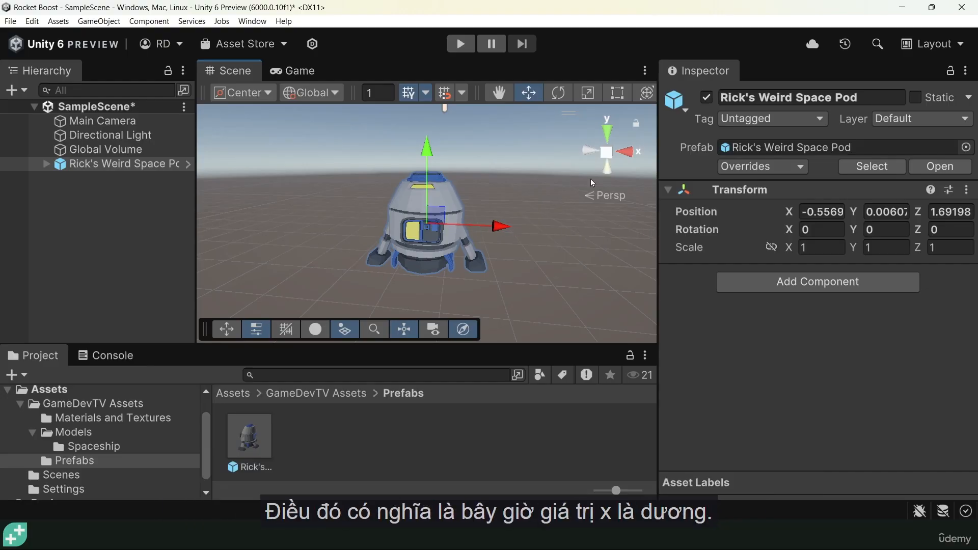
{"action": "scroll", "coordinate": [505, 231], "scroll_direction": "down", "scroll_amount": 1}
{"action": "scroll", "coordinate": [506, 231], "scroll_direction": "down", "scroll_amount": 2}
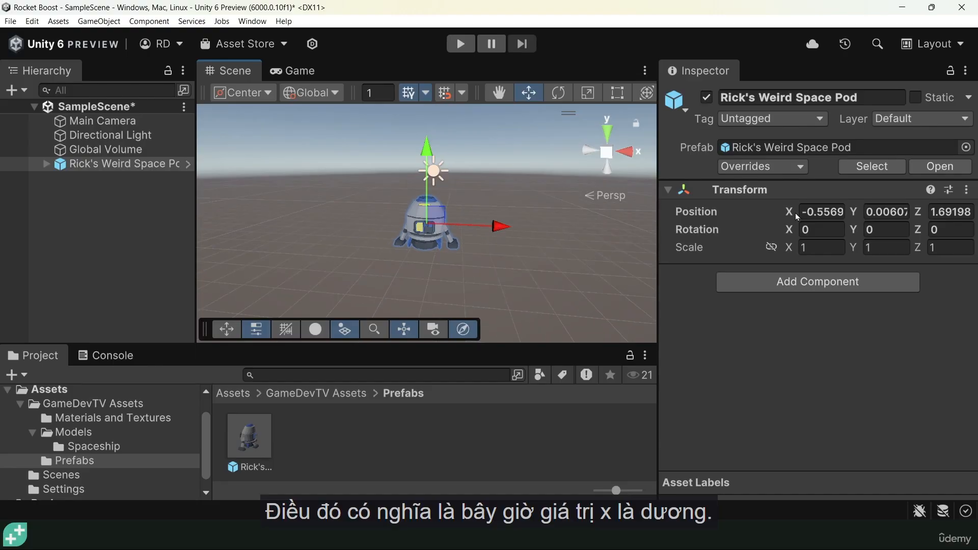
Try moving the space pod along the X axis to 4.18 and upward along the Y axis, undoing each move
{"action": "left_click_drag", "start_coordinate": [509, 232], "coordinate": [639, 235]}
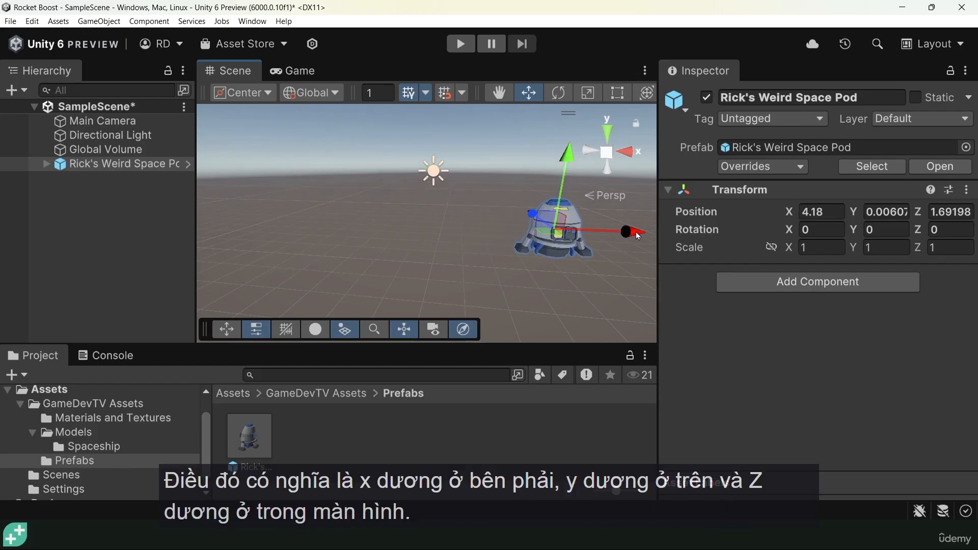
{"action": "key", "text": "ctrl+z"}
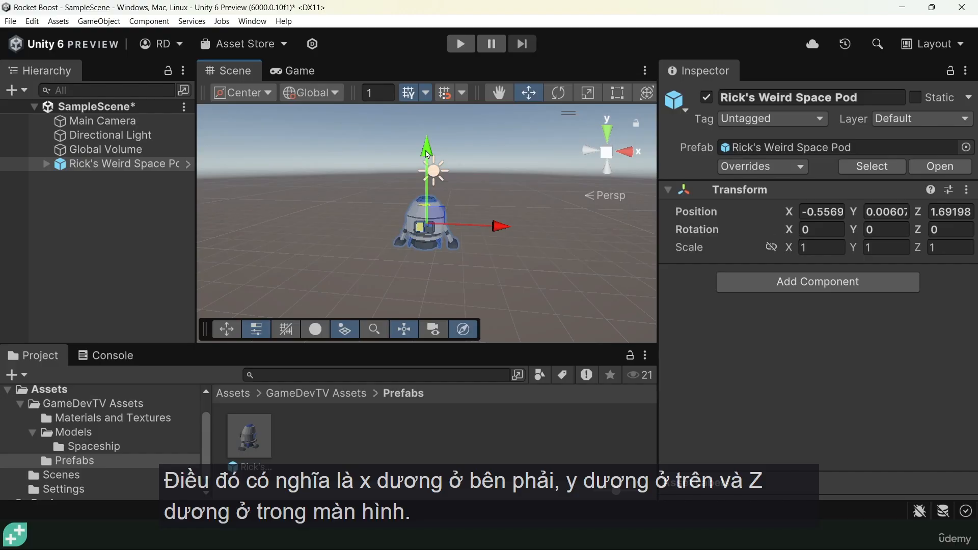
{"action": "left_click_drag", "start_coordinate": [428, 152], "coordinate": [429, 109]}
{"action": "key", "text": "ctrl+z"}
Place the space pod at the world origin by setting its X, Y and Z position to 0
{"action": "left_click_drag", "start_coordinate": [439, 189], "coordinate": [265, 226], "text": "alt"}
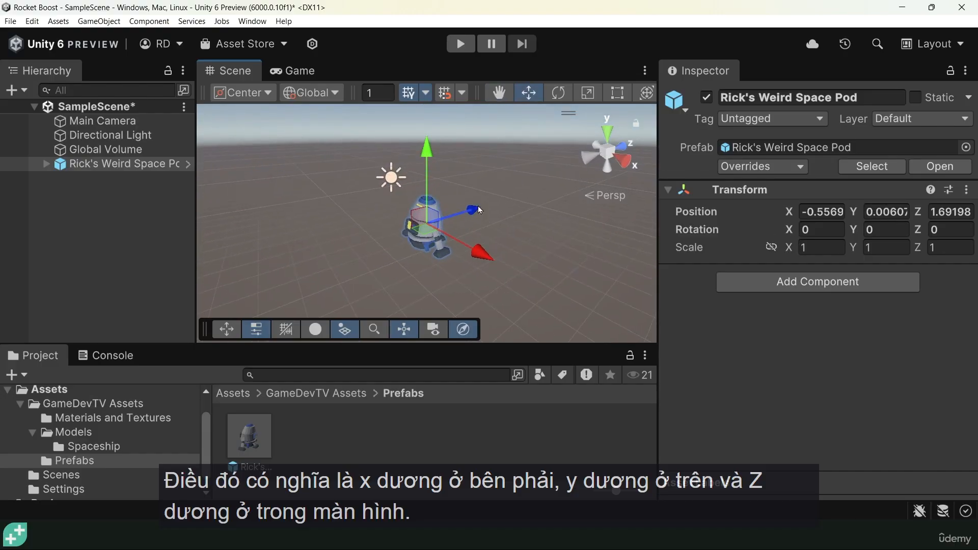
{"action": "left_click_drag", "start_coordinate": [477, 206], "coordinate": [524, 264], "text": "alt"}
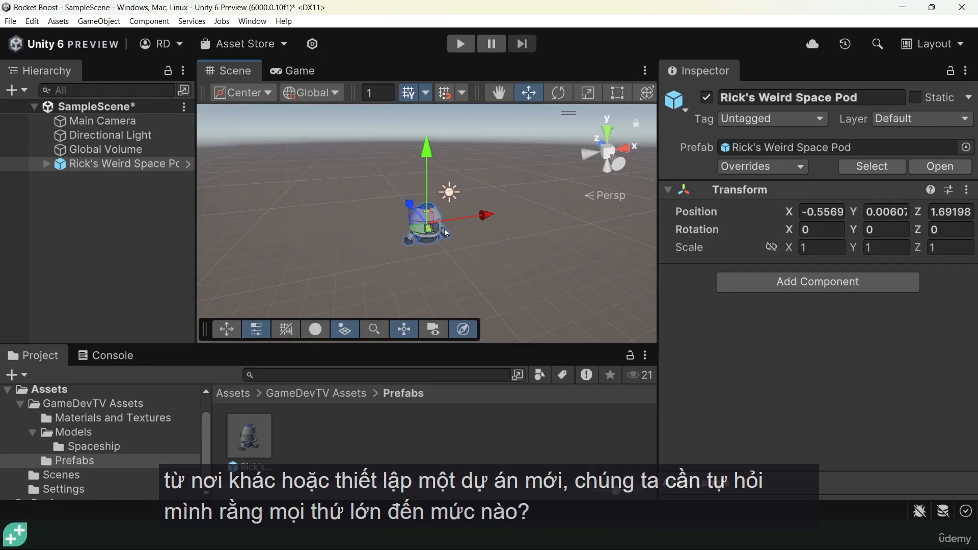
{"action": "left_click_drag", "start_coordinate": [426, 233], "coordinate": [357, 207], "text": "alt"}
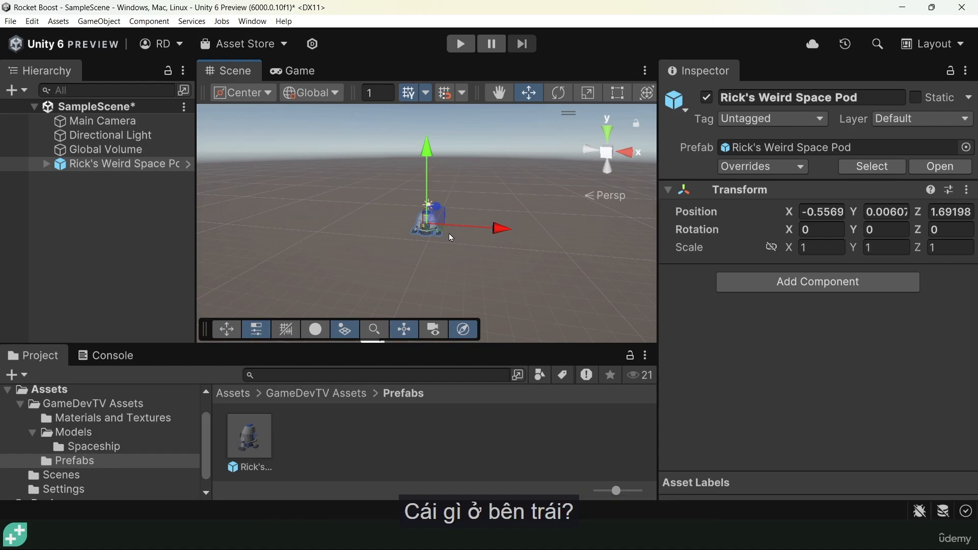
{"action": "right_click_drag", "start_coordinate": [393, 246], "coordinate": [608, 273], "text": "alt"}
{"action": "left_click", "coordinate": [809, 212]}
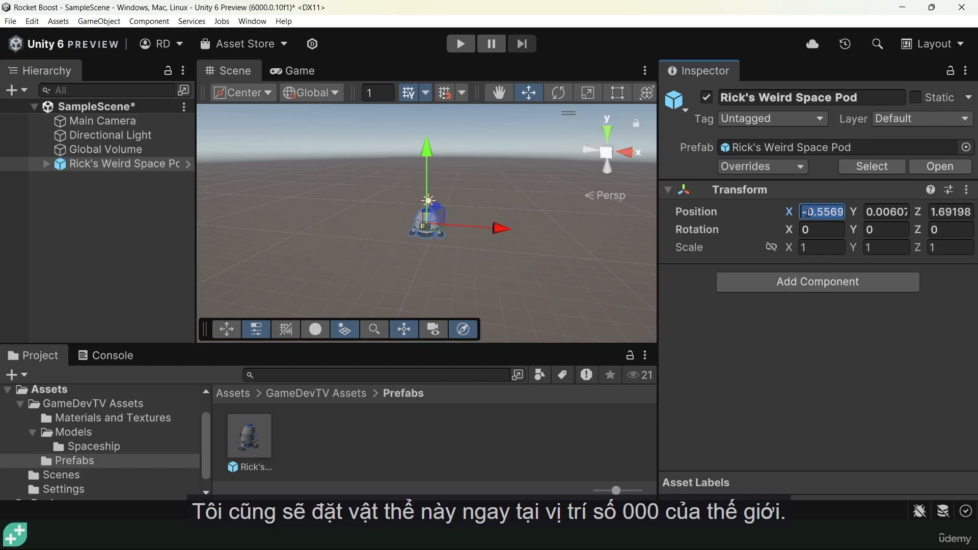
{"action": "type", "text": "0"}
{"action": "key", "text": "Tab"}
{"action": "type", "text": "0"}
{"action": "key", "text": "Tab"}
{"action": "type", "text": "0"}
{"action": "key", "text": "Tab"}
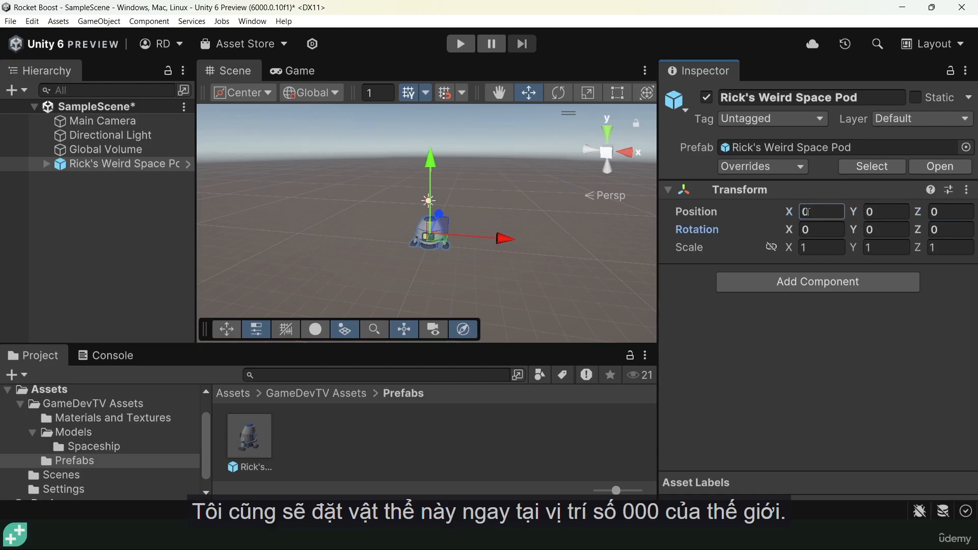
Dock the floating Scene view toolbar in the strip above the scene and slightly widen the Hierarchy and Scene areas
{"action": "left_click_drag", "start_coordinate": [397, 228], "coordinate": [422, 214], "text": "alt"}
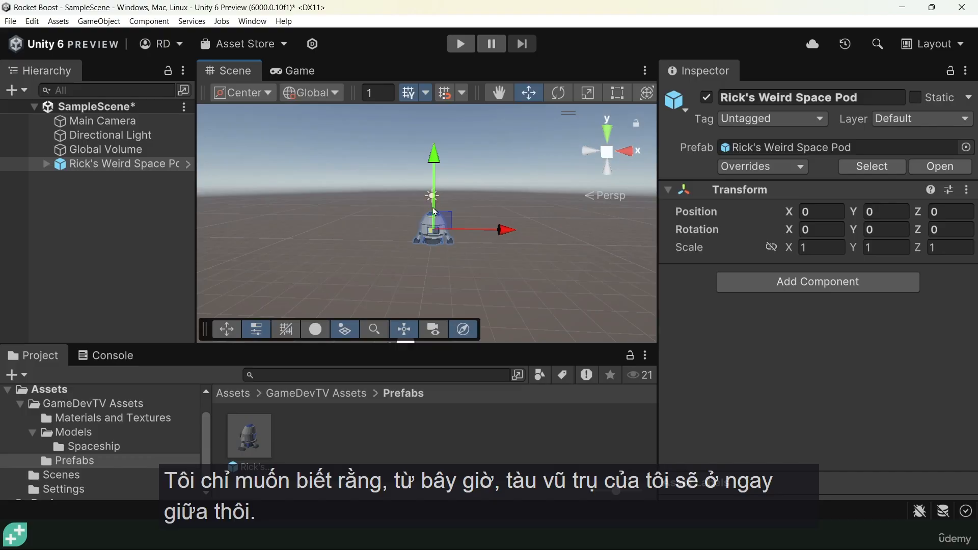
{"action": "right_click_drag", "start_coordinate": [423, 214], "coordinate": [265, 279], "text": "alt"}
{"action": "right_click_drag", "start_coordinate": [478, 229], "coordinate": [347, 244], "text": "alt"}
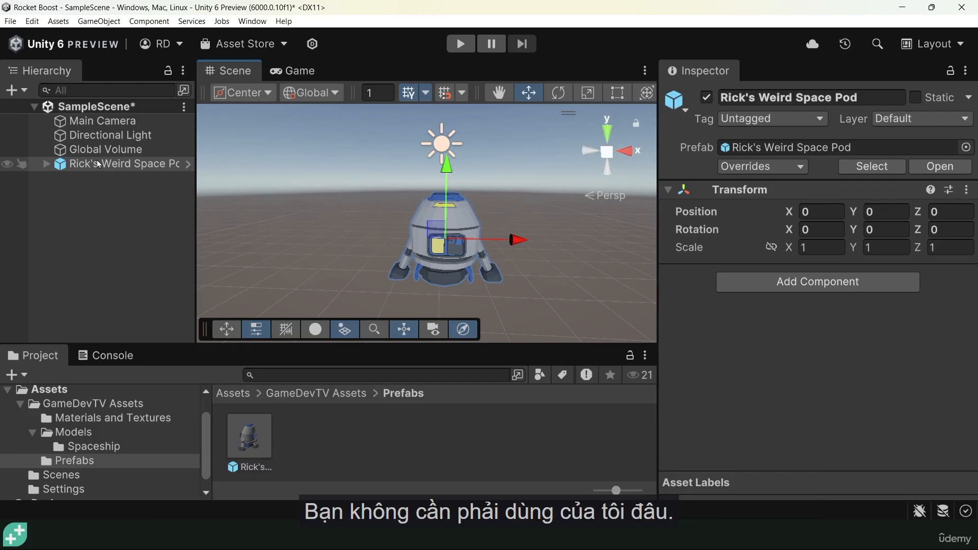
{"action": "scroll", "coordinate": [511, 248], "scroll_direction": "down", "scroll_amount": 1}
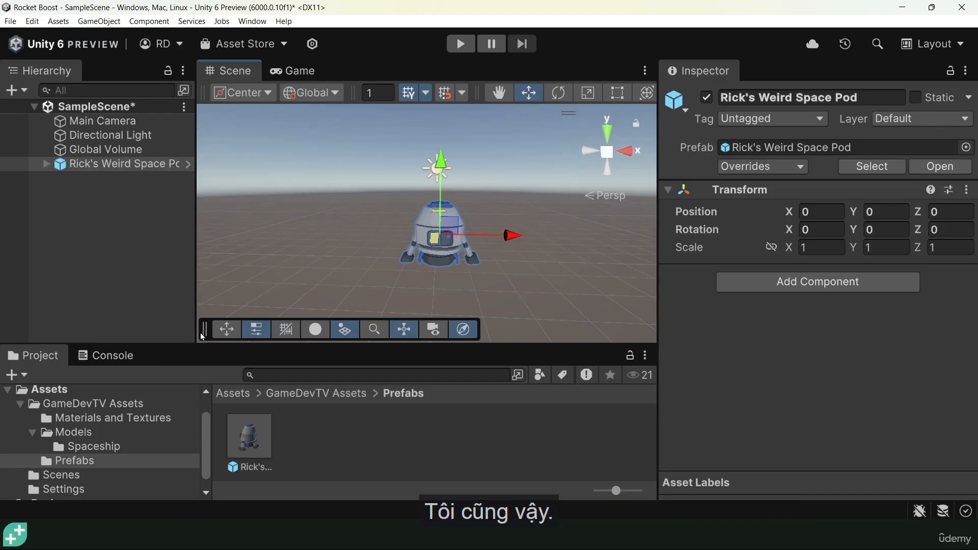
{"action": "left_click_drag", "start_coordinate": [203, 333], "coordinate": [476, 96]}
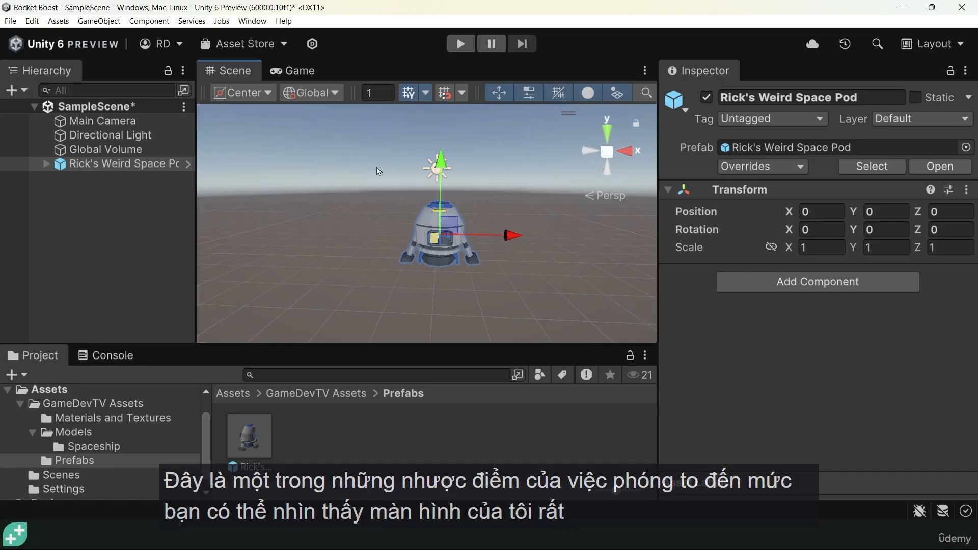
{"action": "mouse_move", "coordinate": [193, 192]}
{"action": "left_mouse_down"}
{"action": "mouse_move", "coordinate": [224, 192]}
{"action": "mouse_move", "coordinate": [212, 192]}
{"action": "left_mouse_up"}
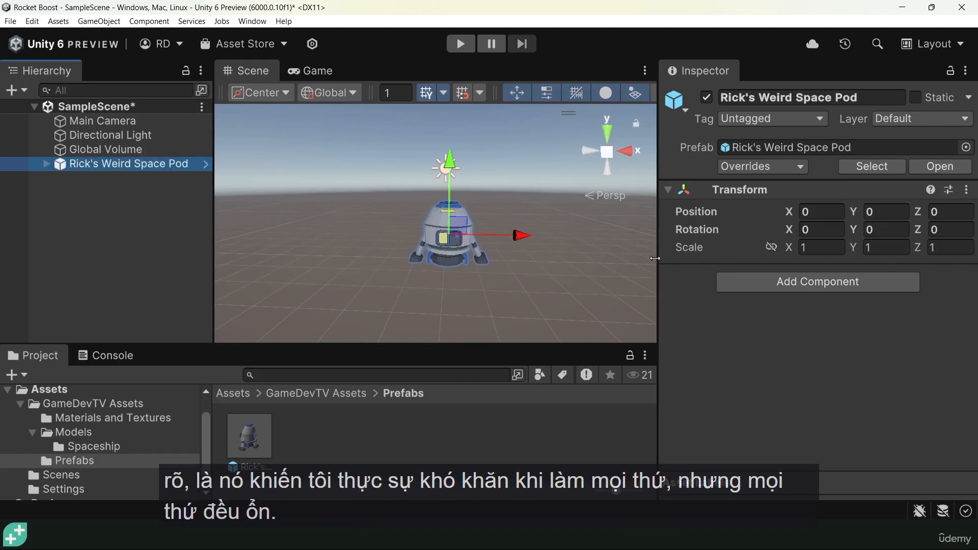
{"action": "left_click_drag", "start_coordinate": [657, 259], "coordinate": [661, 258]}
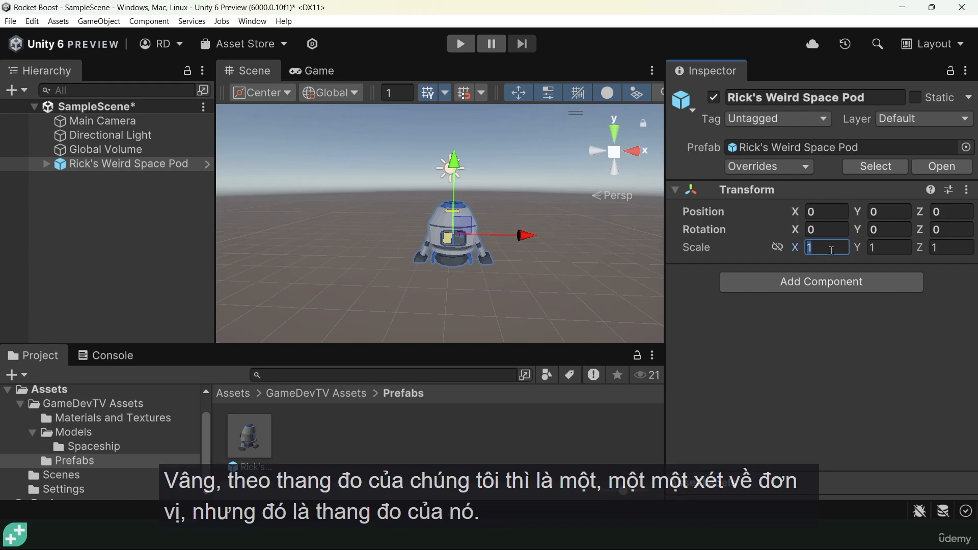
Check the space pod's scale values on the X, Y and Z axes
{"action": "left_click", "coordinate": [889, 247]}
{"action": "left_click", "coordinate": [944, 247]}
{"action": "left_click", "coordinate": [825, 248]}
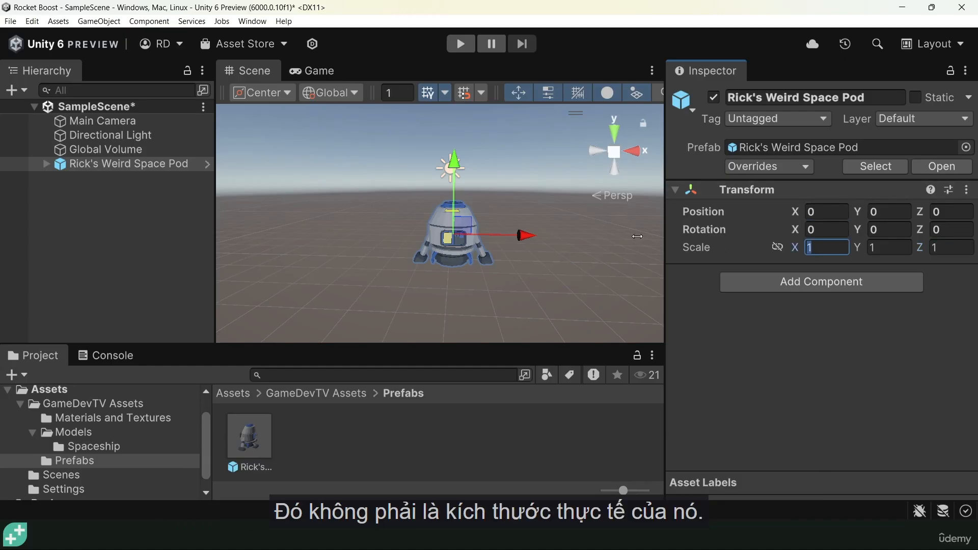
Create a 3D Cube in SampleScene and reset its transform
{"action": "left_click_drag", "start_coordinate": [420, 224], "coordinate": [408, 253], "text": "alt"}
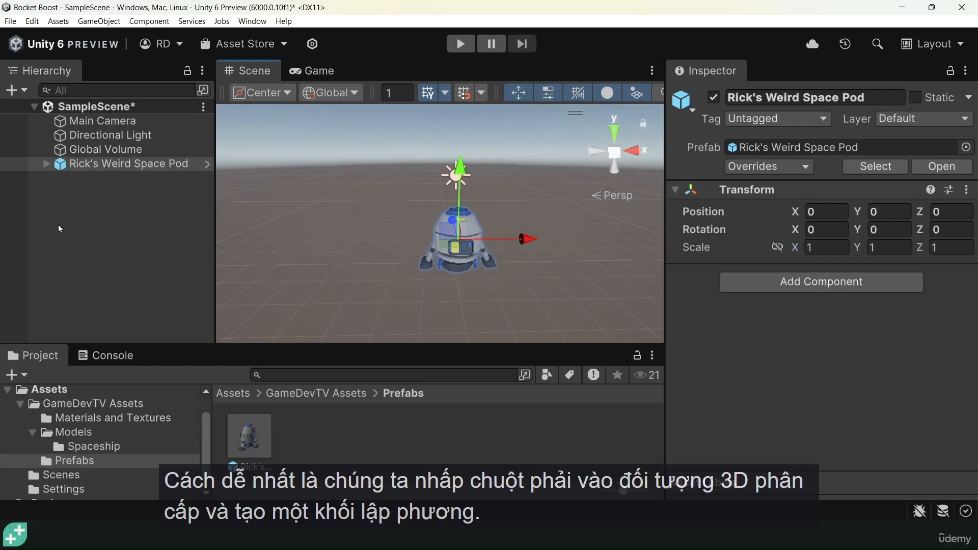
{"action": "right_click", "coordinate": [77, 163]}
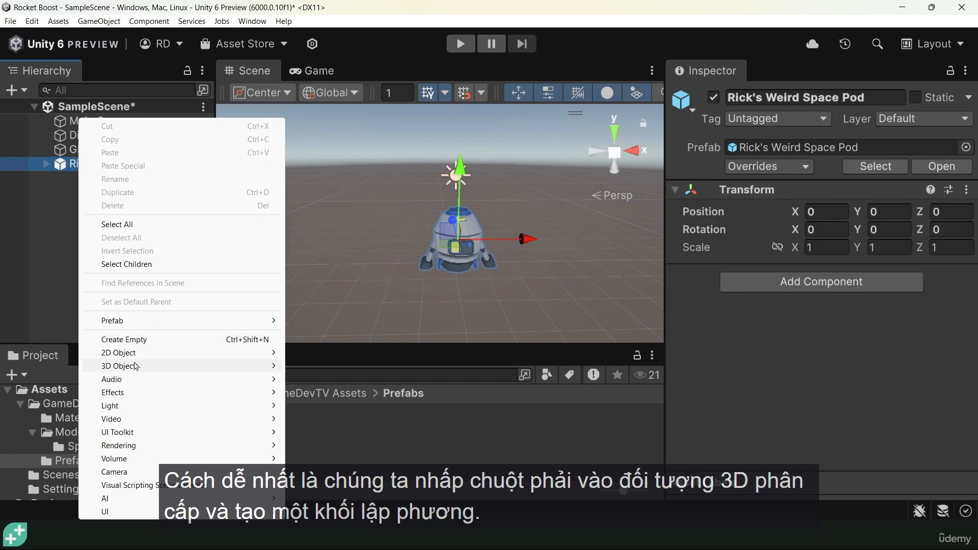
{"action": "mouse_move", "coordinate": [136, 366]}
{"action": "left_click", "coordinate": [333, 369]}
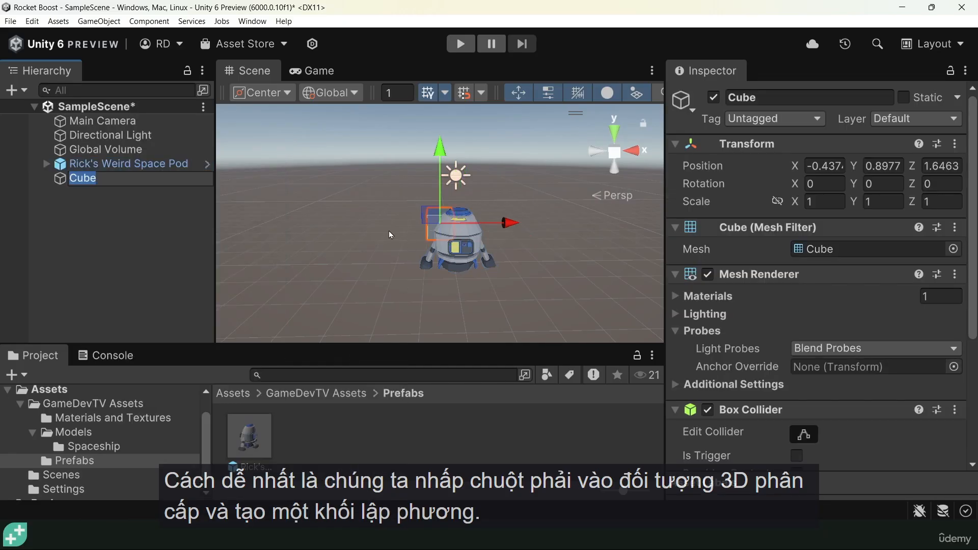
{"action": "right_click", "coordinate": [759, 145]}
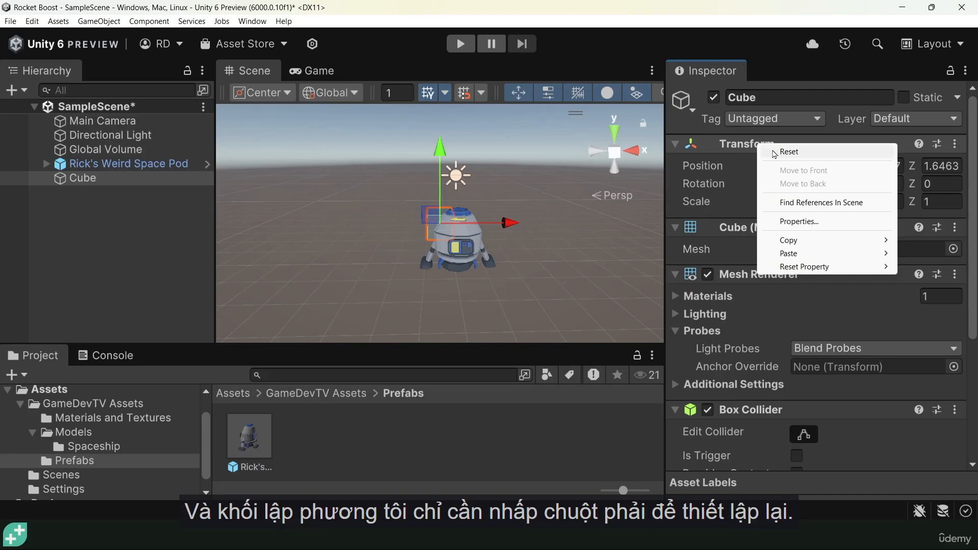
{"action": "left_click", "coordinate": [788, 151]}
Move the cube beside the space pod, to about X -2.15 and Y 0.54
{"action": "left_click_drag", "start_coordinate": [454, 282], "coordinate": [390, 258], "text": "alt"}
{"action": "left_click_drag", "start_coordinate": [383, 192], "coordinate": [509, 168]}
{"action": "scroll", "coordinate": [509, 203], "scroll_direction": "up", "scroll_amount": 4}
{"action": "scroll", "coordinate": [632, 224], "scroll_direction": "up", "scroll_amount": 2}
{"action": "left_click_drag", "start_coordinate": [632, 224], "coordinate": [465, 219], "text": "alt"}
Compare the scale values of the space pod and the cube
{"action": "left_click", "coordinate": [467, 219]}
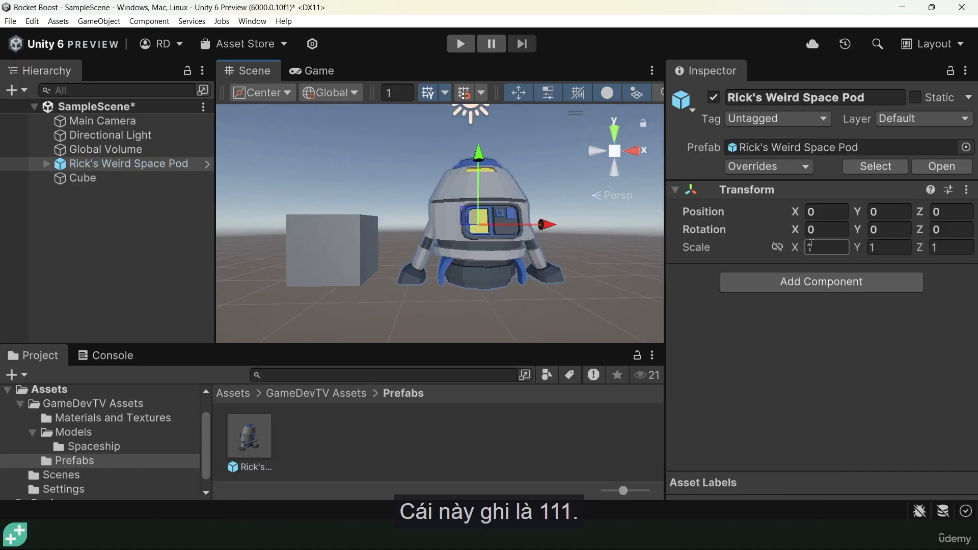
{"action": "left_click", "coordinate": [354, 240]}
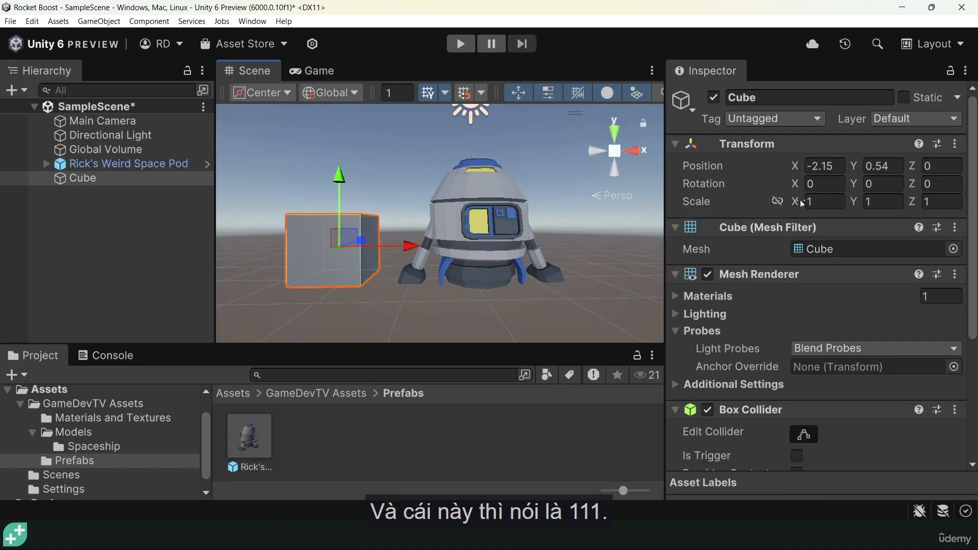
{"action": "left_click", "coordinate": [471, 186]}
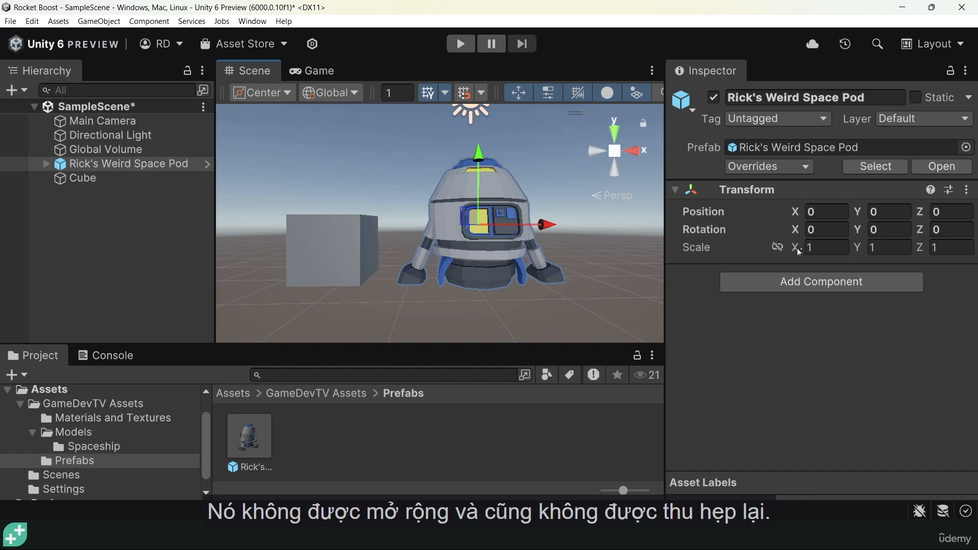
Try scaling the space pod up and down along the X axis, undoing each change
{"action": "left_click_drag", "start_coordinate": [797, 249], "coordinate": [893, 250]}
{"action": "key", "text": "ctrl+z"}
{"action": "left_click_drag", "start_coordinate": [793, 250], "coordinate": [747, 251]}
{"action": "key", "text": "ctrl+z"}
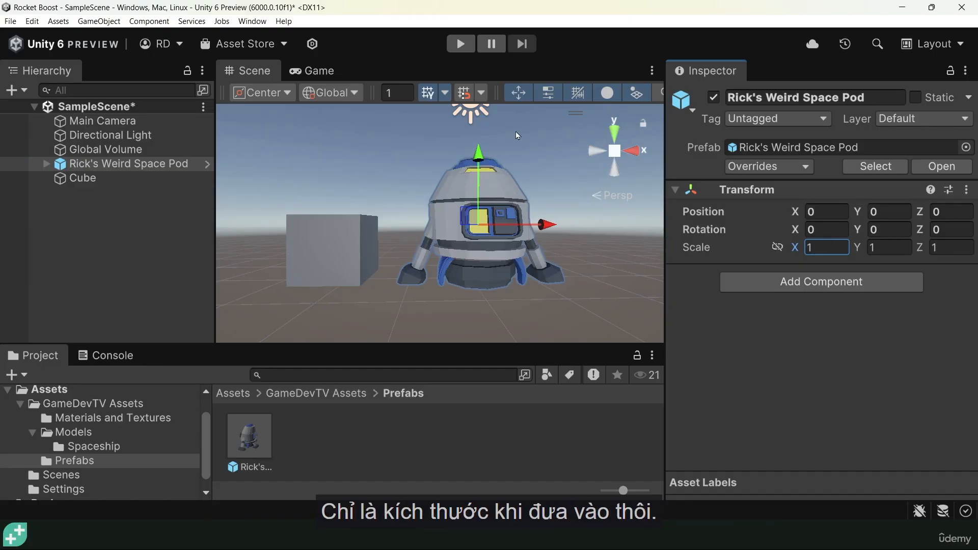
Open the space pod prefab, inspect the position and scale of its individual parts, and return to SampleScene
{"action": "left_click", "coordinate": [207, 164]}
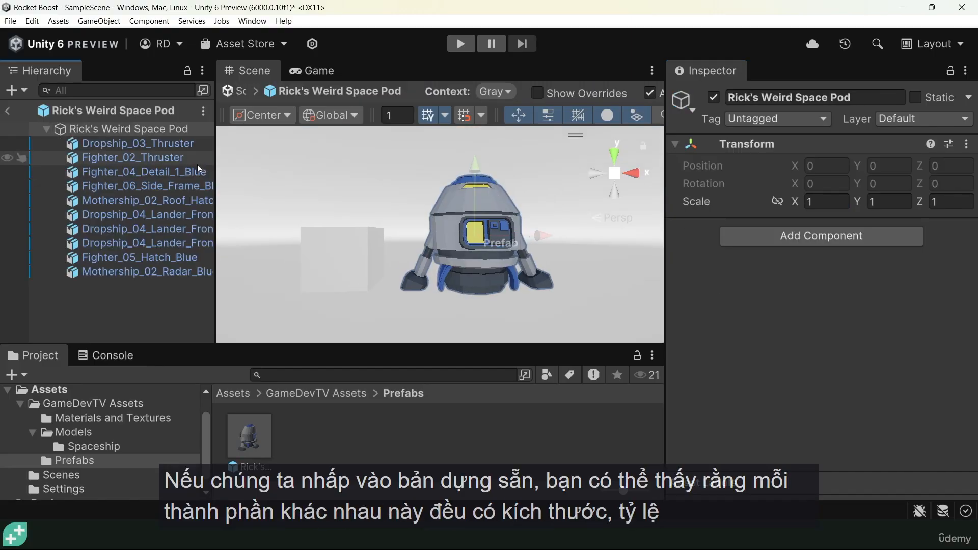
{"action": "left_click", "coordinate": [146, 142]}
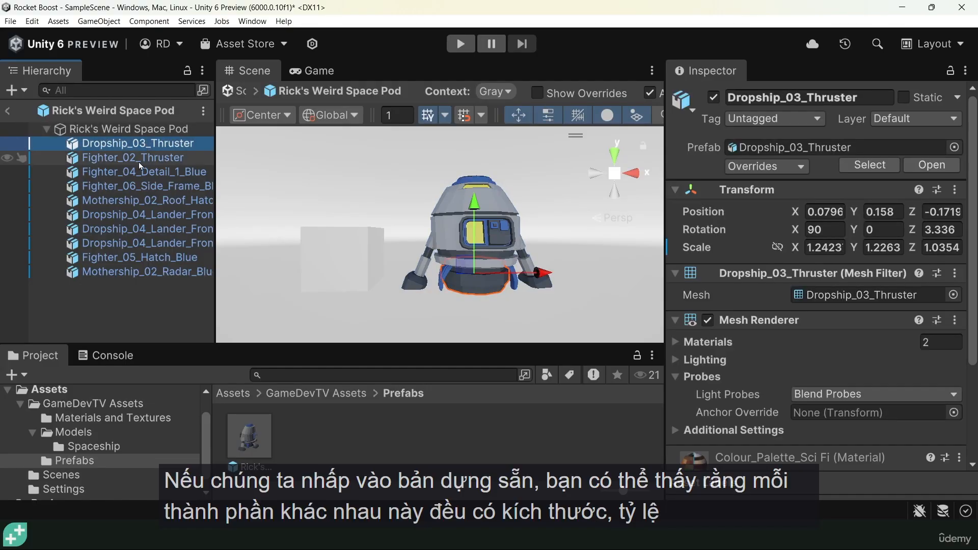
{"action": "left_click", "coordinate": [138, 162]}
{"action": "left_click", "coordinate": [139, 172]}
{"action": "left_click", "coordinate": [138, 186]}
{"action": "left_click", "coordinate": [138, 201]}
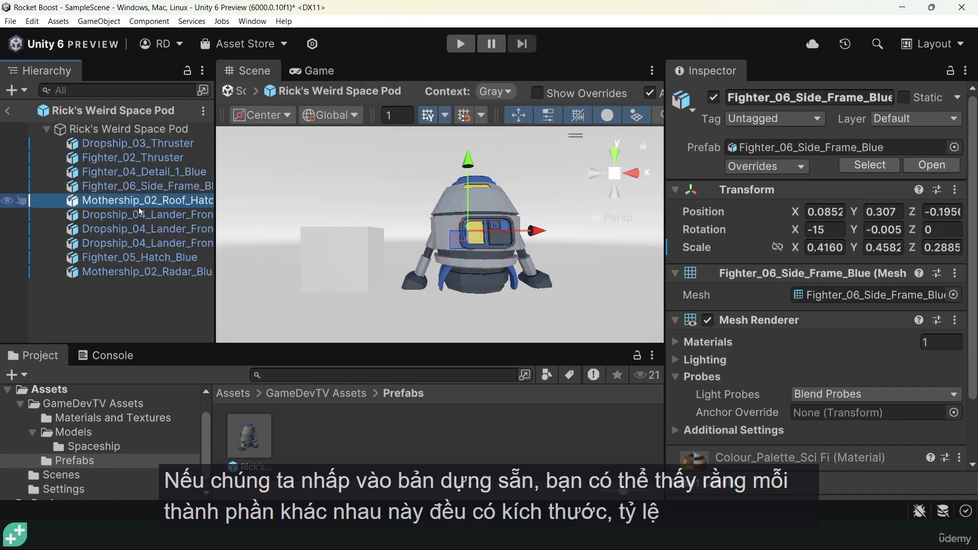
{"action": "left_click", "coordinate": [139, 229]}
{"action": "left_click", "coordinate": [135, 243]}
{"action": "left_click", "coordinate": [136, 258]}
{"action": "left_click", "coordinate": [142, 271]}
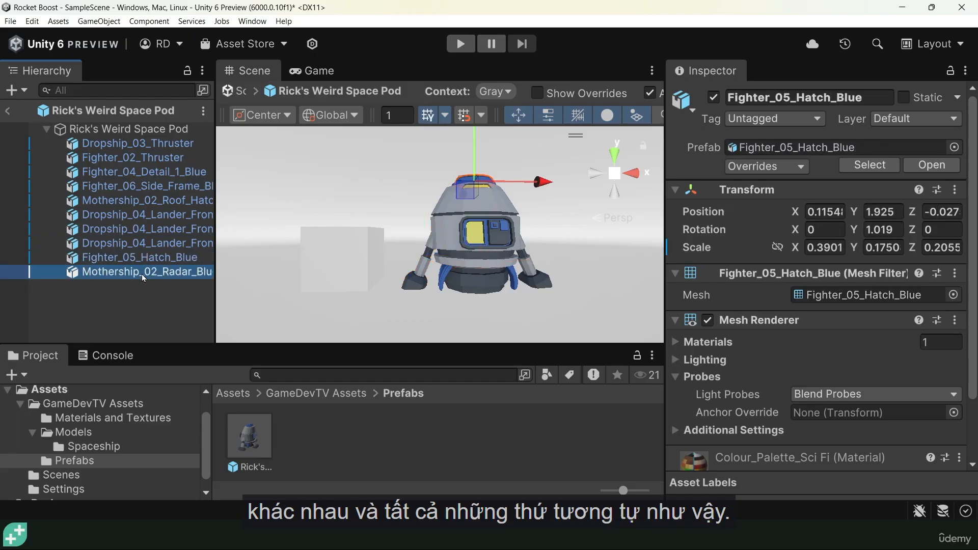
{"action": "left_click", "coordinate": [133, 130]}
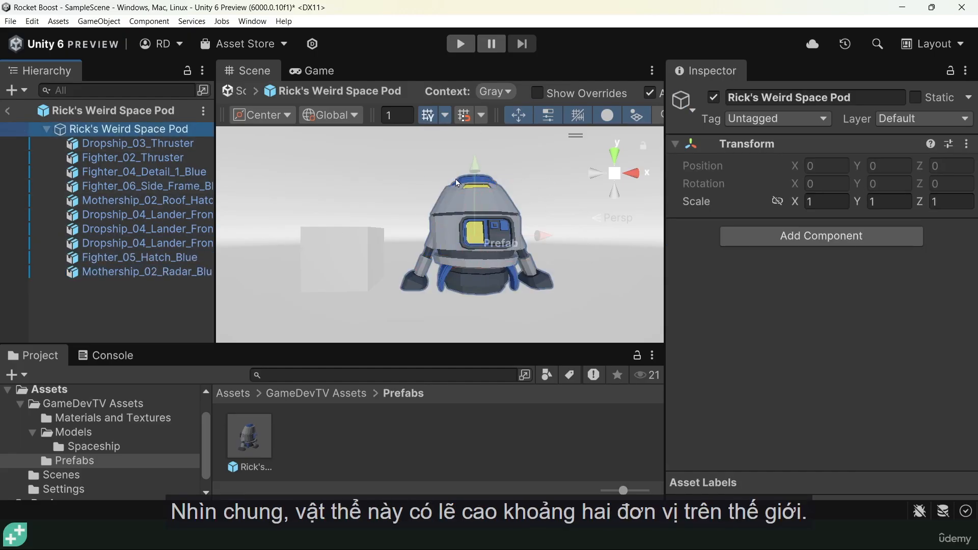
{"action": "left_click", "coordinate": [8, 111]}
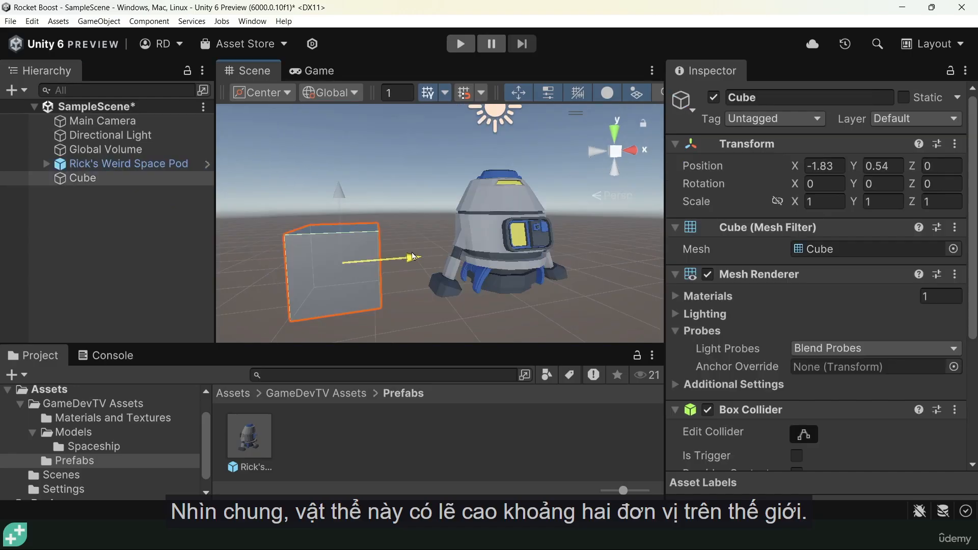
Move the cube closer to the space pod at about X -1.51 and stack a duplicate above it at about Y 1.55
{"action": "left_click_drag", "start_coordinate": [410, 255], "coordinate": [391, 125]}
{"action": "key", "text": "ctrl+d"}
{"action": "mouse_move", "coordinate": [451, 176]}
{"action": "left_mouse_down", "text": "alt"}
{"action": "mouse_move", "coordinate": [424, 187]}
{"action": "mouse_move", "coordinate": [437, 186]}
{"action": "left_mouse_up", "text": "alt"}
{"action": "scroll", "coordinate": [453, 195], "scroll_direction": "down", "scroll_amount": 2}
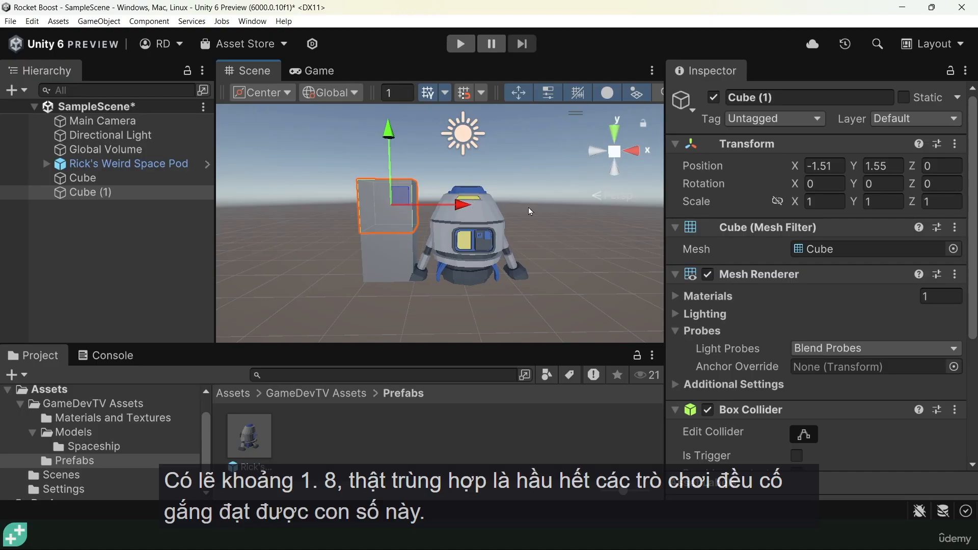
Raise the upper cube to about Y 1.59
{"action": "left_click_drag", "start_coordinate": [528, 207], "coordinate": [441, 250], "text": "alt"}
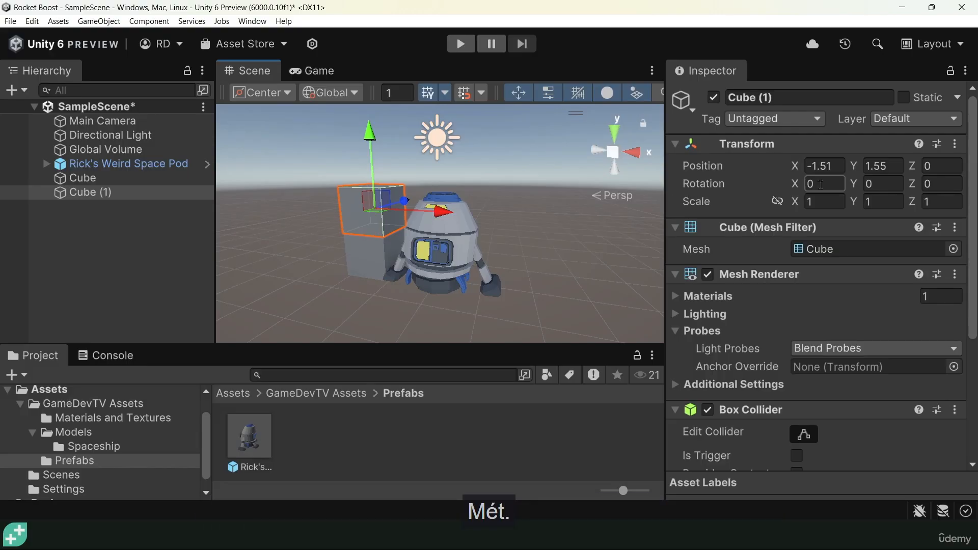
{"action": "left_click_drag", "start_coordinate": [397, 235], "coordinate": [411, 258], "text": "alt"}
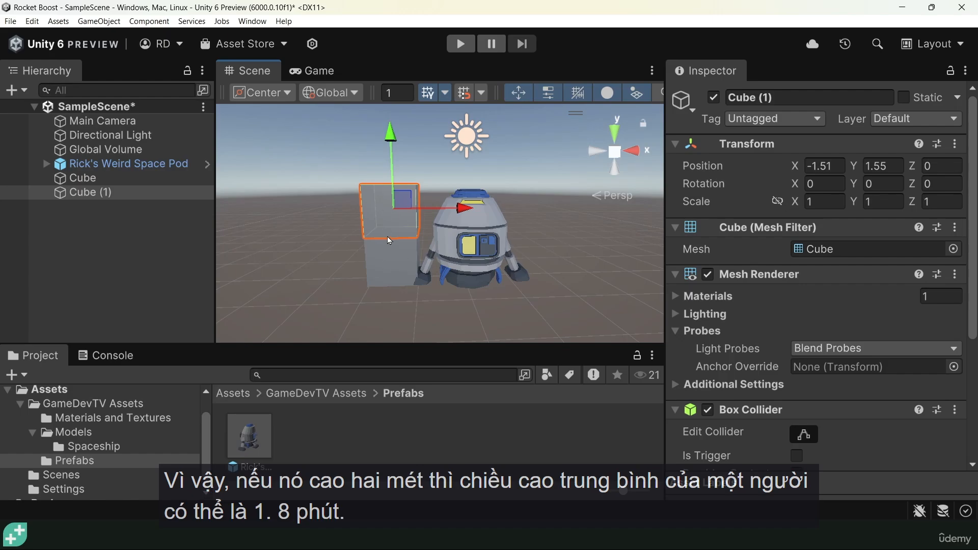
{"action": "left_click_drag", "start_coordinate": [391, 135], "coordinate": [392, 138]}
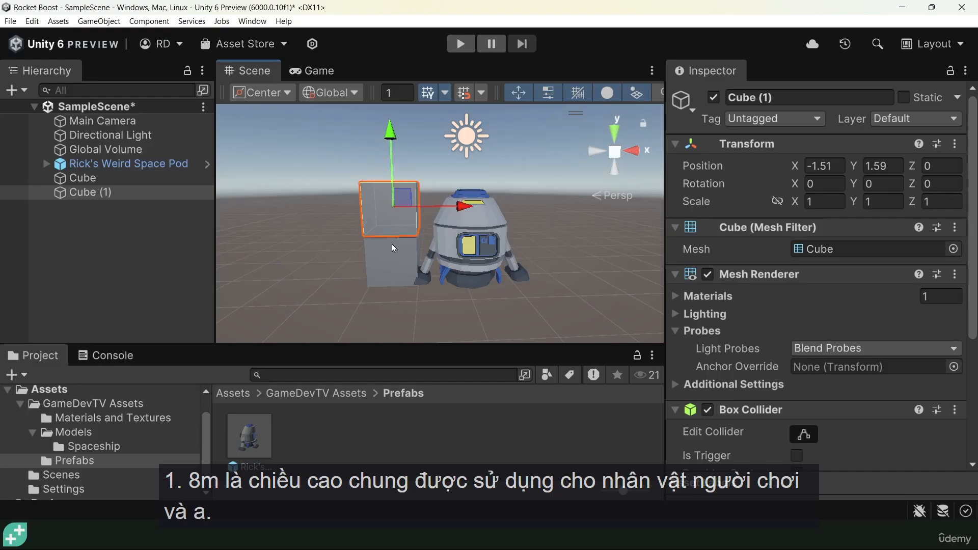
Examine the upper cube's scale and position values to judge sizes in Unity units
{"action": "left_click_drag", "start_coordinate": [392, 244], "coordinate": [403, 270], "text": "alt"}
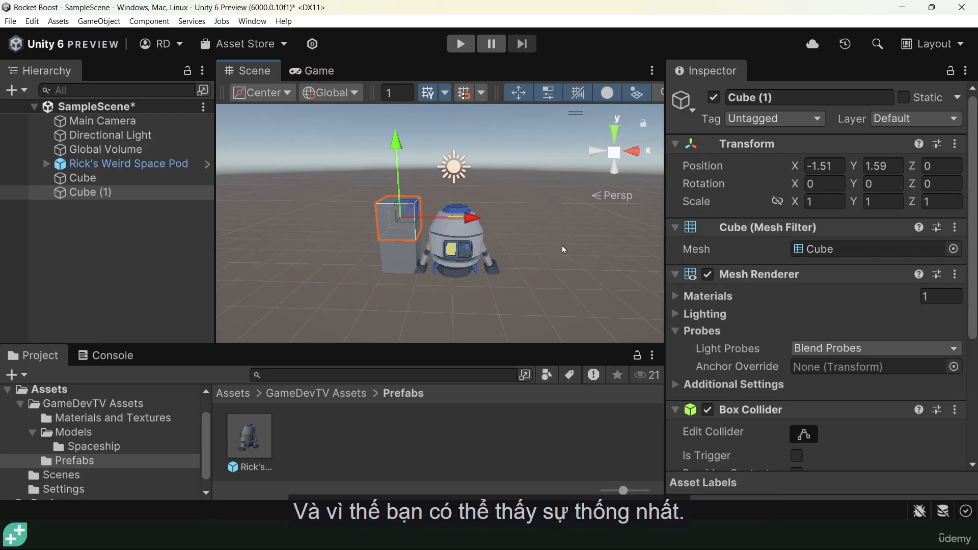
{"action": "left_click", "coordinate": [820, 204]}
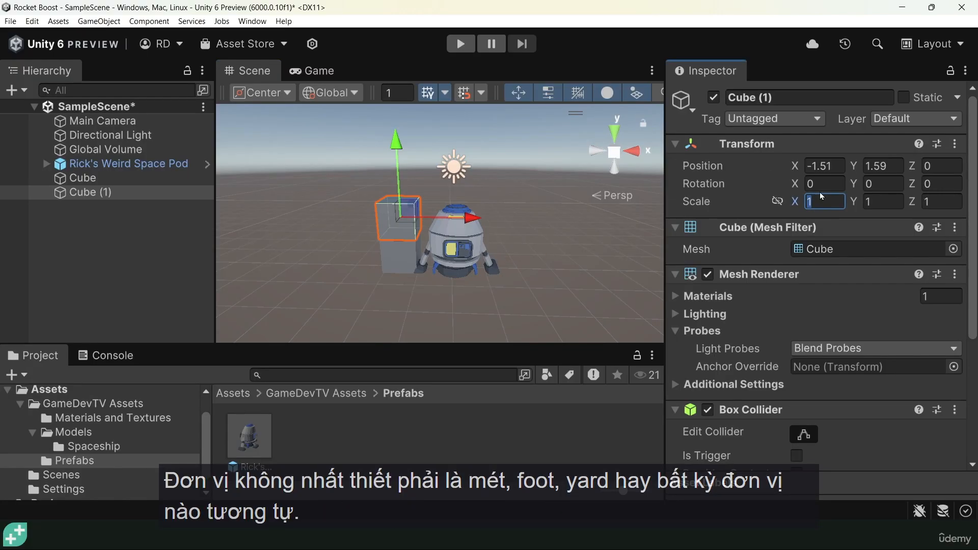
{"action": "left_click", "coordinate": [831, 161]}
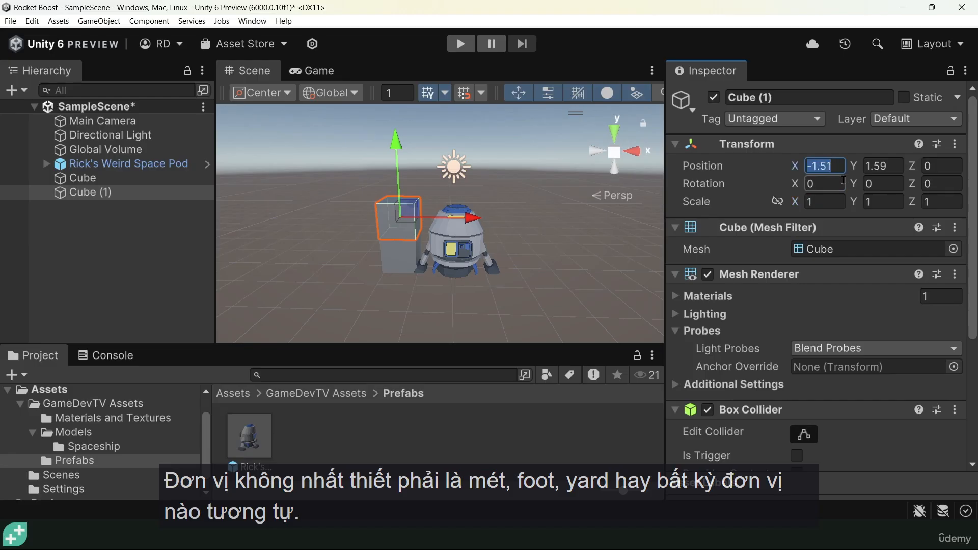
Delete the upper cube stacked beside the space pod
{"action": "left_click", "coordinate": [831, 186]}
{"action": "left_click", "coordinate": [818, 203]}
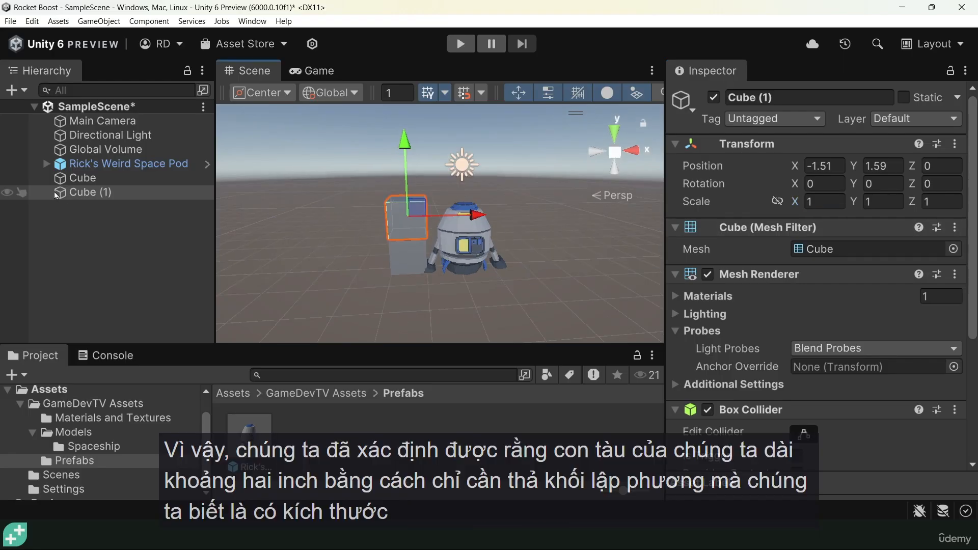
{"action": "key", "text": "Delete"}
Compare the remaining unit cube with the space pod from several angles to judge the pod's width and height
{"action": "left_click", "coordinate": [204, 178]}
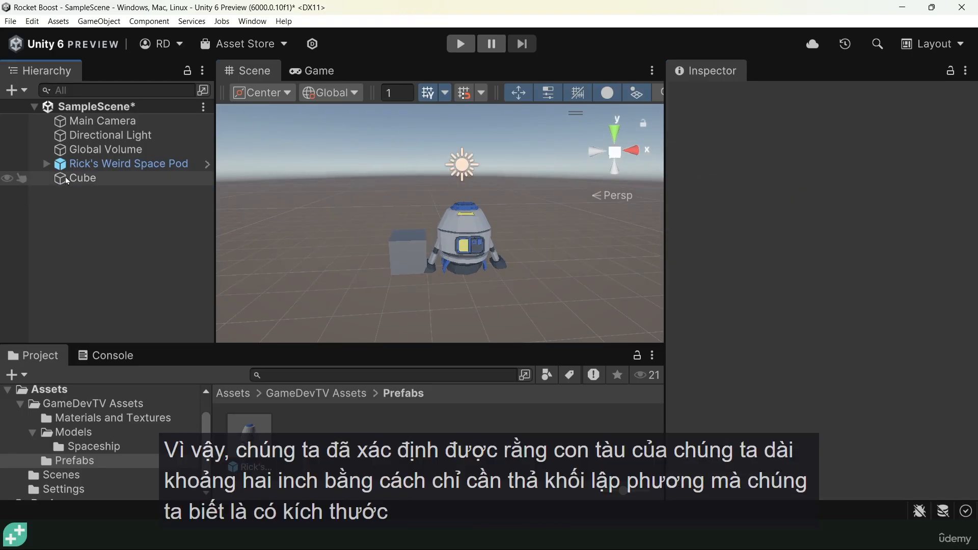
{"action": "left_click_drag", "start_coordinate": [400, 269], "coordinate": [386, 242], "text": "alt"}
{"action": "scroll", "coordinate": [517, 291], "scroll_direction": "up", "scroll_amount": 3}
{"action": "scroll", "coordinate": [549, 272], "scroll_direction": "up", "scroll_amount": 2}
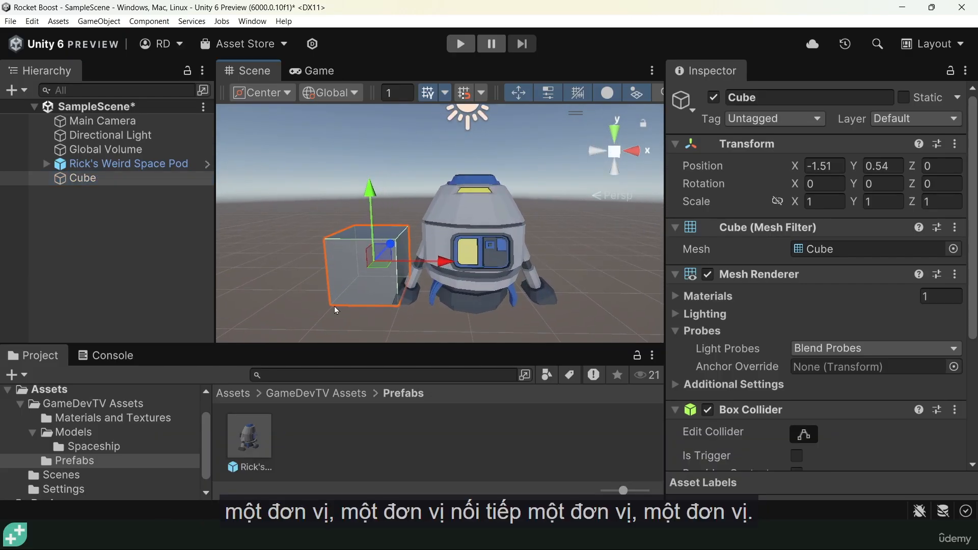
{"action": "left_click_drag", "start_coordinate": [383, 323], "coordinate": [419, 365], "text": "alt"}
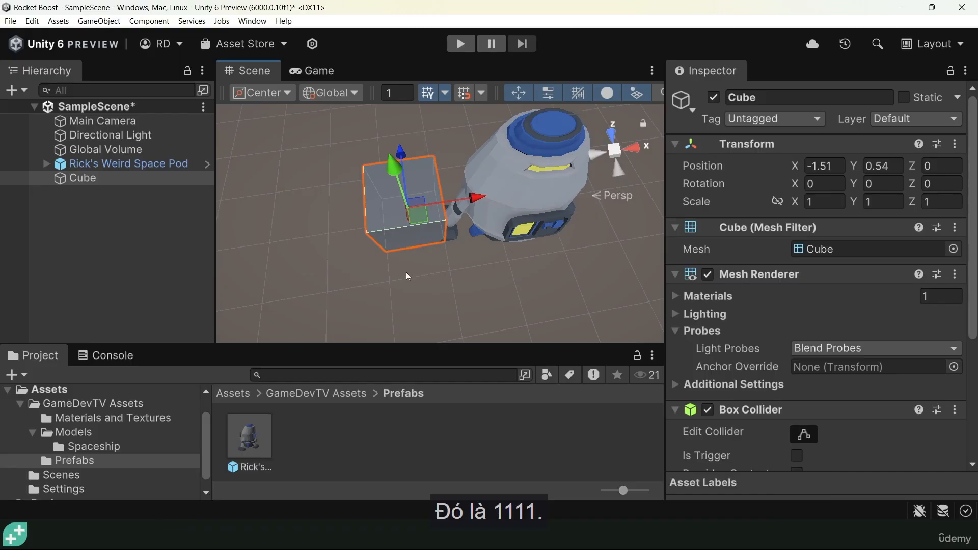
{"action": "left_click_drag", "start_coordinate": [604, 269], "coordinate": [440, 226], "text": "alt"}
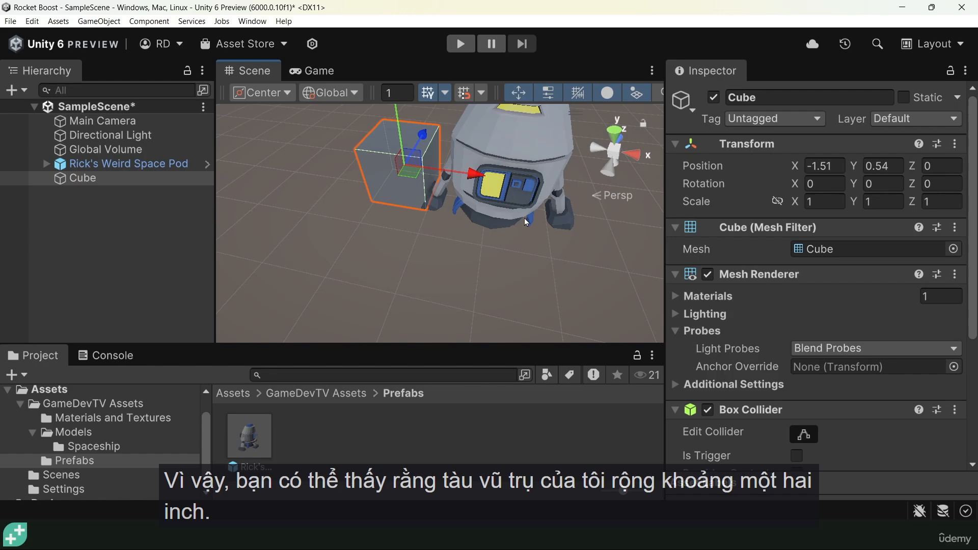
{"action": "left_click_drag", "start_coordinate": [575, 247], "coordinate": [521, 221], "text": "alt"}
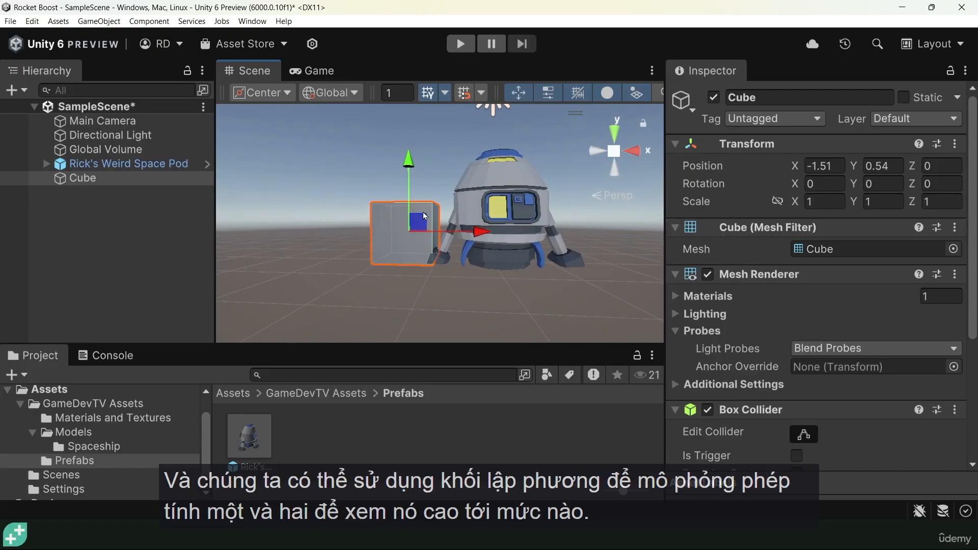
Raise the cube to about Y 0.95 to gauge the space pod's height, and delete the cube from the scene
{"action": "left_click_drag", "start_coordinate": [411, 162], "coordinate": [433, 140]}
{"action": "left_click_drag", "start_coordinate": [545, 158], "coordinate": [555, 233], "text": "alt"}
{"action": "scroll", "coordinate": [555, 233], "scroll_direction": "down", "scroll_amount": 5}
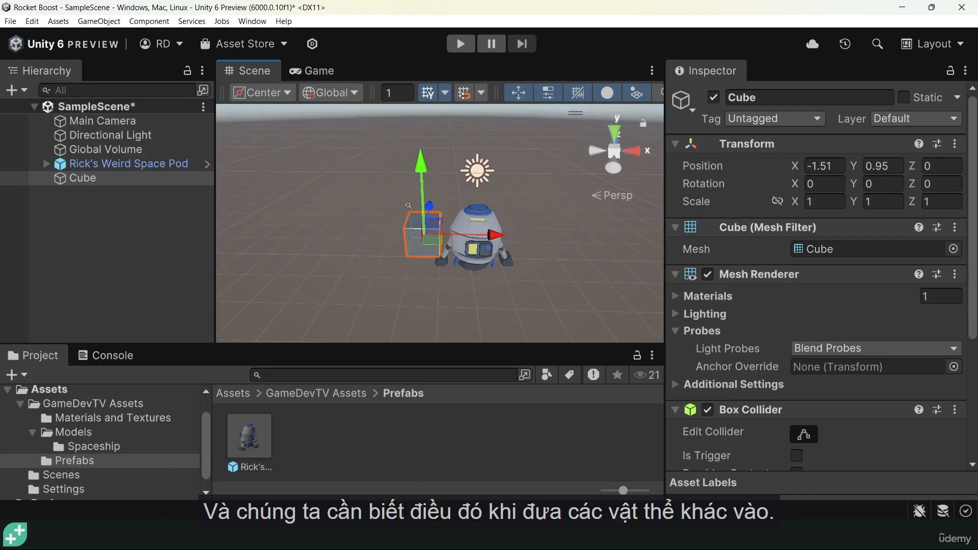
{"action": "key", "text": "Delete"}
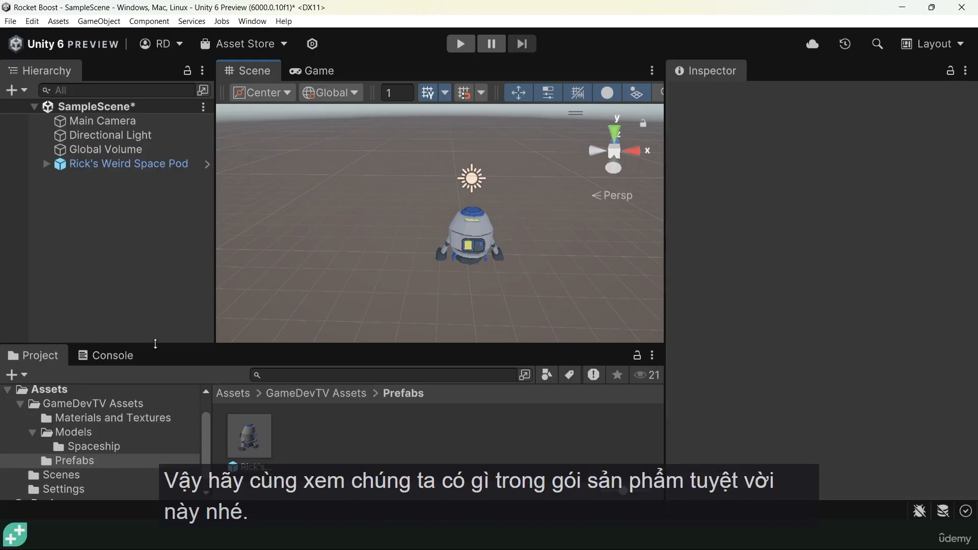
Give the project browser more height, open the Models folder in GameDevTV Assets and preview the Building_02 model
{"action": "left_click_drag", "start_coordinate": [158, 343], "coordinate": [168, 312]}
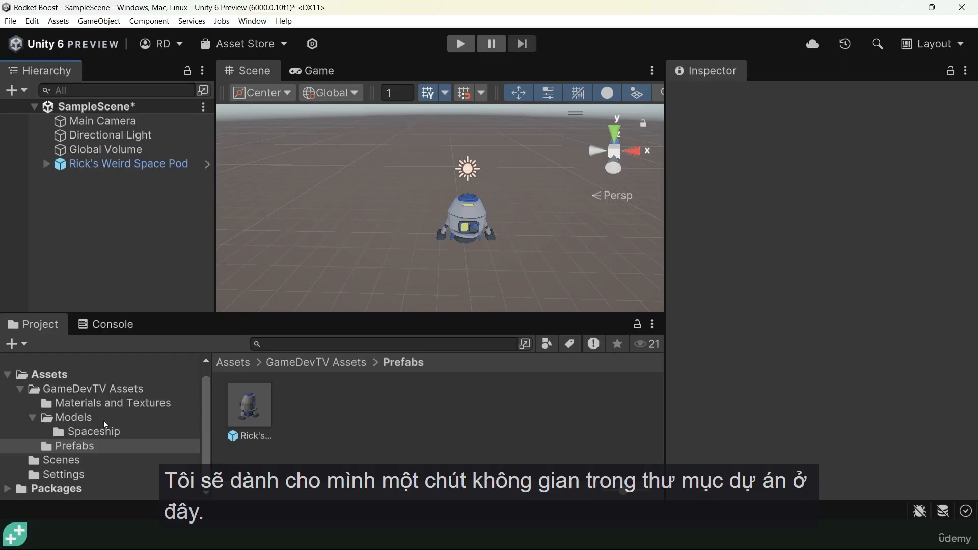
{"action": "left_click", "coordinate": [60, 419]}
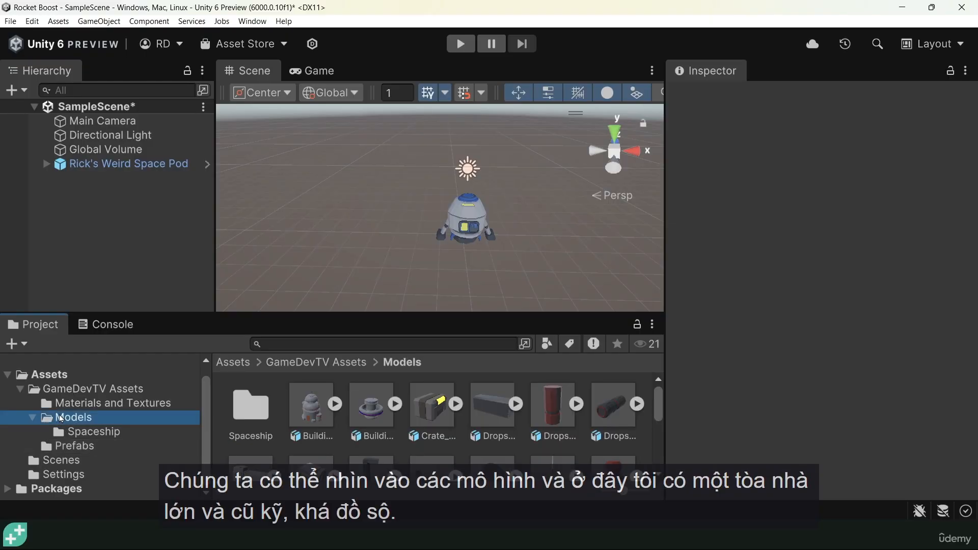
{"action": "left_click", "coordinate": [317, 408]}
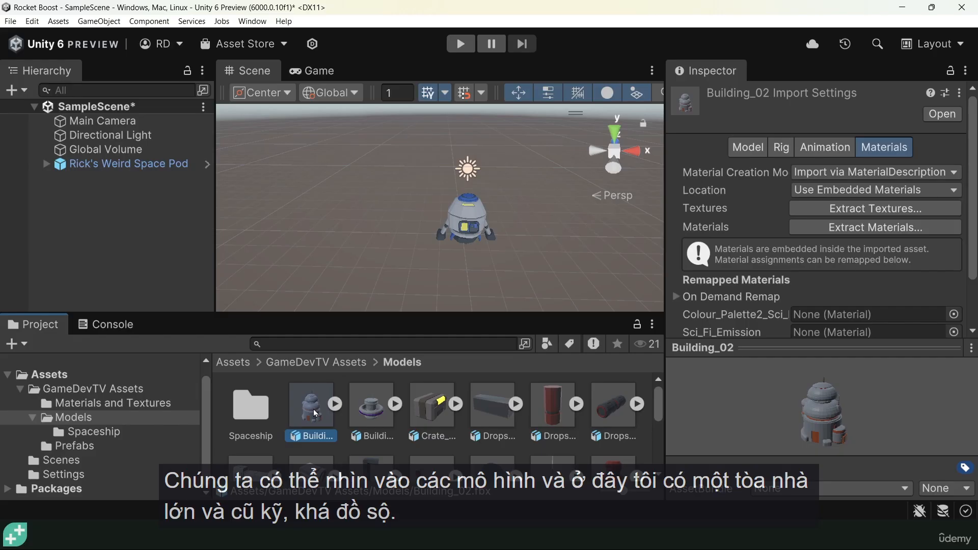
Place Building_02 in the scene behind the space pod and rotate it to about -130.8 degrees around Y
{"action": "left_click_drag", "start_coordinate": [313, 408], "coordinate": [532, 214]}
{"action": "scroll", "coordinate": [478, 198], "scroll_direction": "down", "scroll_amount": 4}
{"action": "key", "text": "e"}
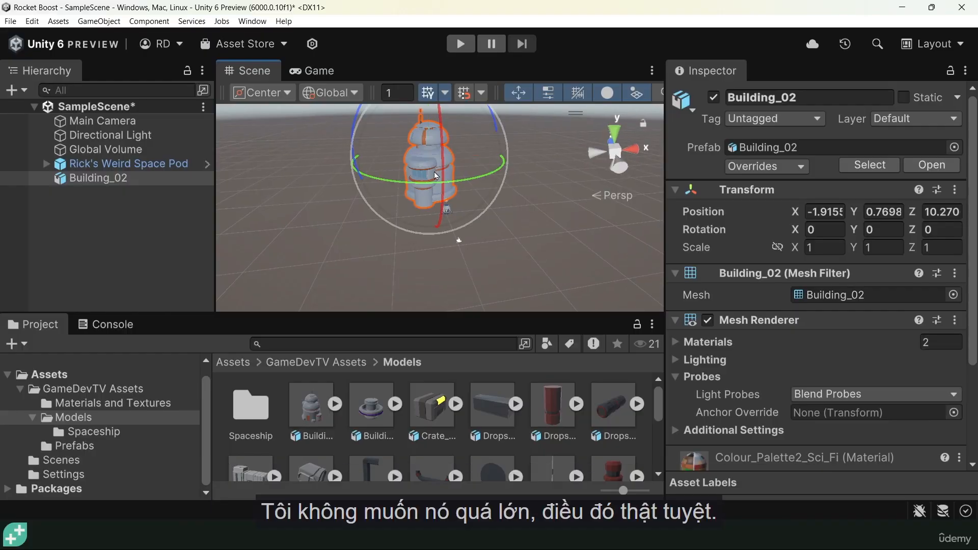
{"action": "left_click_drag", "start_coordinate": [443, 180], "coordinate": [786, 201]}
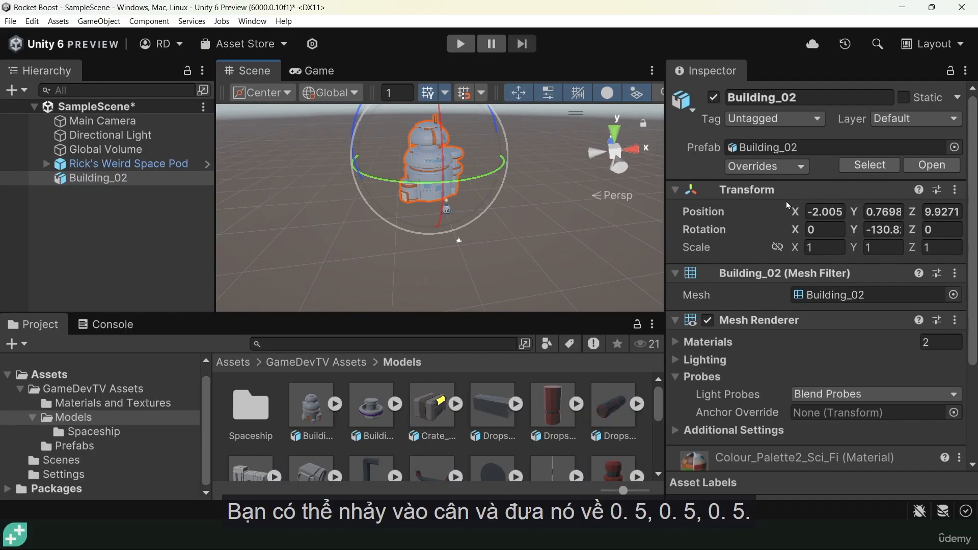
Set the scale of Building_02 to 0.5 on X, Y and Z
{"action": "left_click", "coordinate": [831, 247]}
{"action": "type", "text": "0.5"}
{"action": "key", "text": "Tab"}
{"action": "type", "text": "0.5"}
{"action": "key", "text": "Tab"}
{"action": "type", "text": "0.5"}
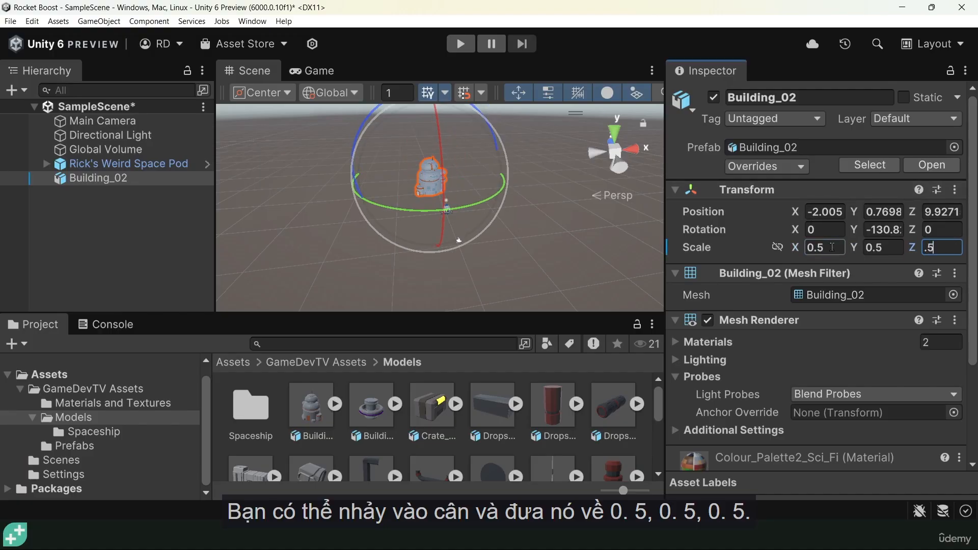
{"action": "key", "text": "Tab"}
{"action": "scroll", "coordinate": [420, 206], "scroll_direction": "up", "scroll_amount": 3}
Preview the Building_17, crate and Dropship_01_Left_Compartment_Red models, and check the size of Building_02 against the space pod
{"action": "left_click", "coordinate": [371, 405]}
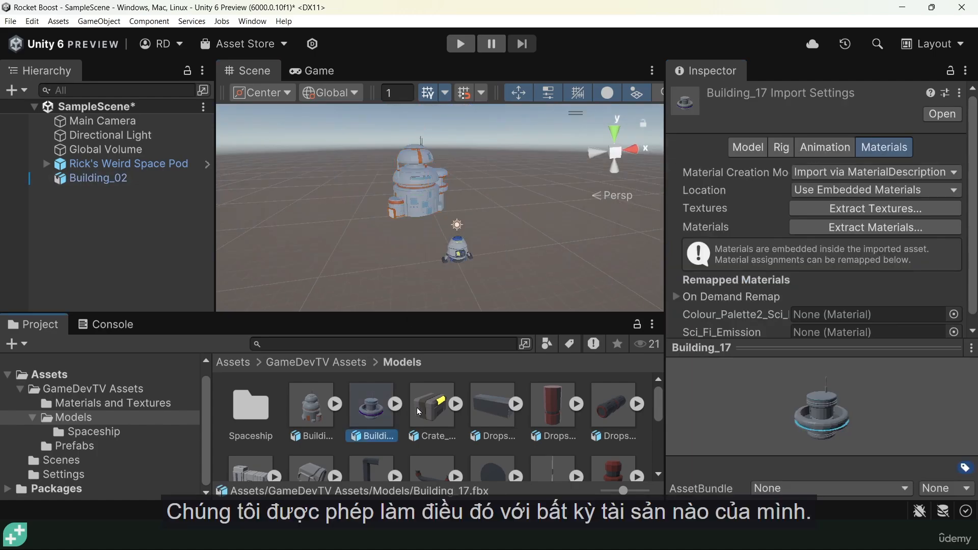
{"action": "left_click", "coordinate": [431, 407]}
{"action": "left_click", "coordinate": [487, 402]}
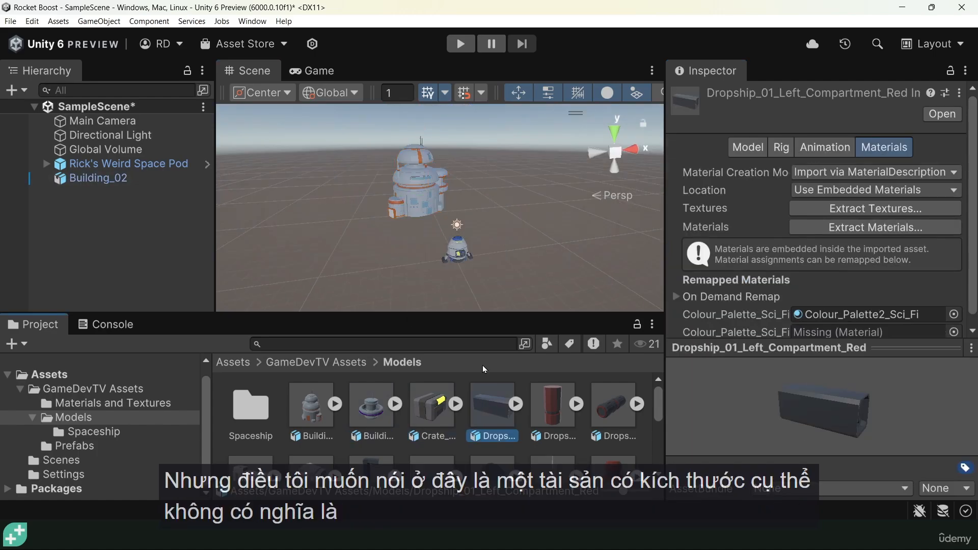
{"action": "left_click", "coordinate": [421, 200]}
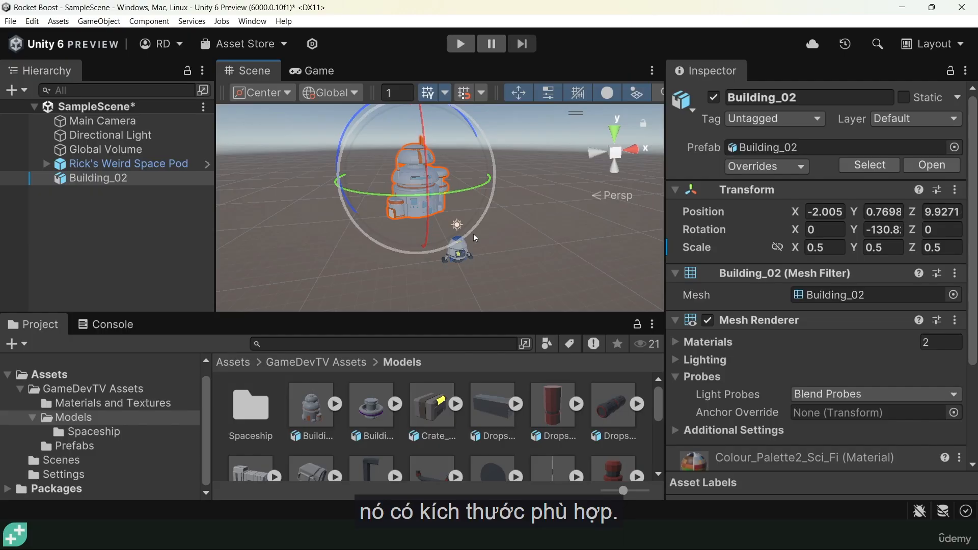
{"action": "left_click_drag", "start_coordinate": [468, 174], "coordinate": [374, 218], "text": "alt"}
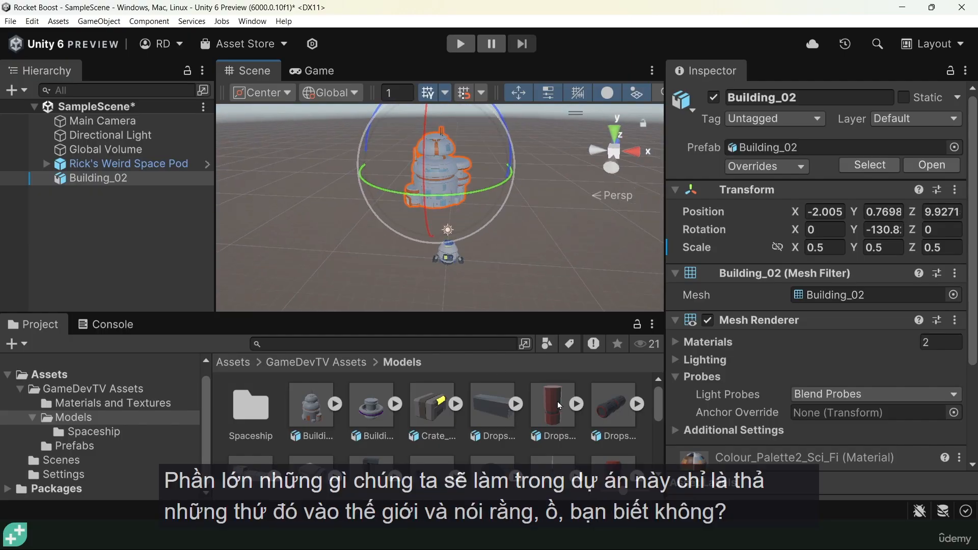
Place Dropship_01_Piping_02_Red in the scene beside the space pod and scale it up uniformly to about 10.59
{"action": "scroll", "coordinate": [506, 411], "scroll_direction": "down", "scroll_amount": 5}
{"action": "scroll", "coordinate": [506, 411], "scroll_direction": "up", "scroll_amount": 5}
{"action": "left_click_drag", "start_coordinate": [554, 408], "coordinate": [572, 212]}
{"action": "key", "text": "r"}
{"action": "left_click_drag", "start_coordinate": [565, 246], "coordinate": [502, 171], "text": "alt"}
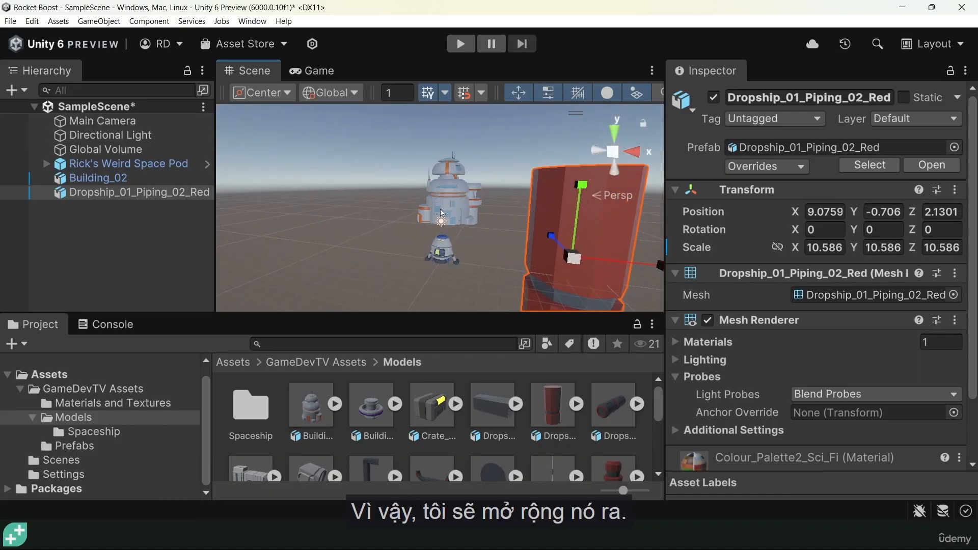
{"action": "scroll", "coordinate": [484, 277], "scroll_direction": "down", "scroll_amount": 5}
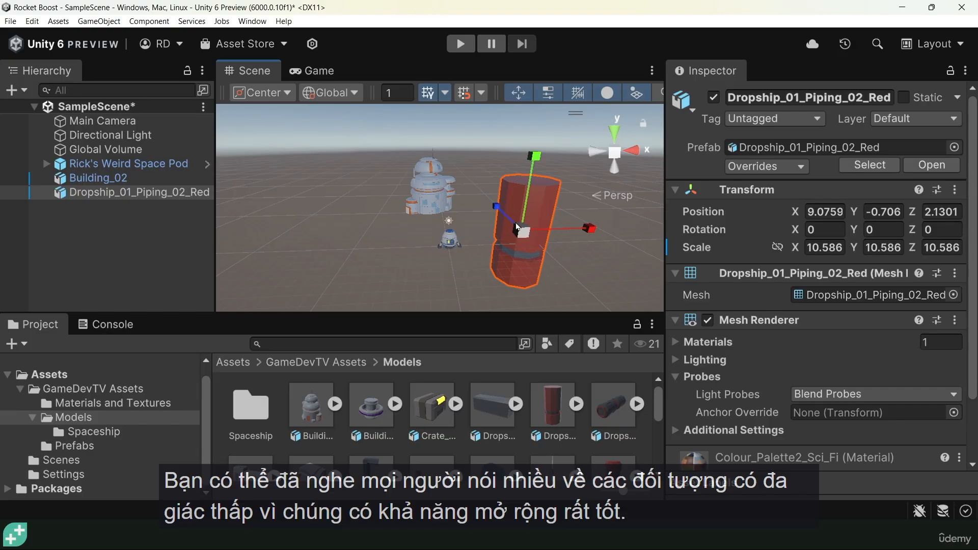
Rescale the red piping uniformly to about 25.4, 11.3 and 21.4 in turn, and delete it from the scene
{"action": "left_click_drag", "start_coordinate": [523, 232], "coordinate": [543, 168]}
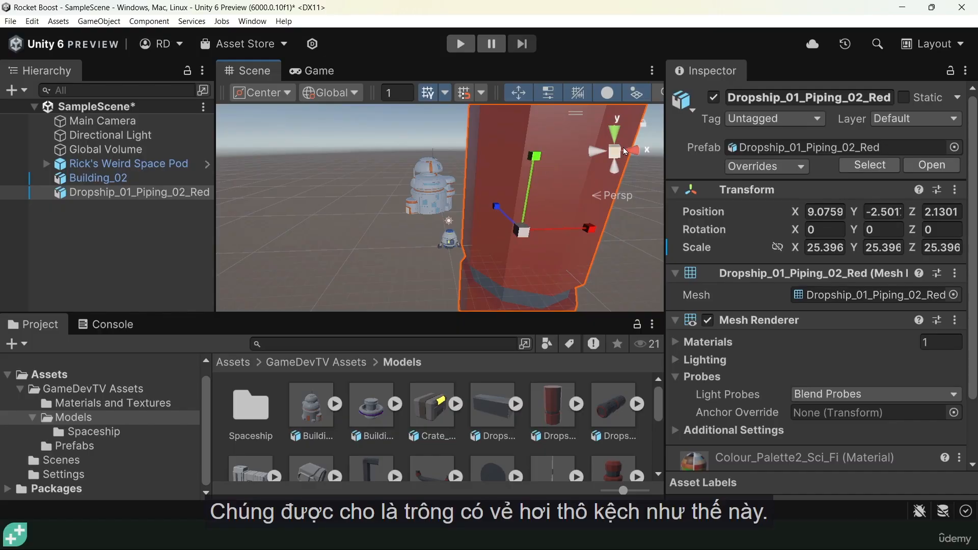
{"action": "left_click_drag", "start_coordinate": [533, 231], "coordinate": [507, 269]}
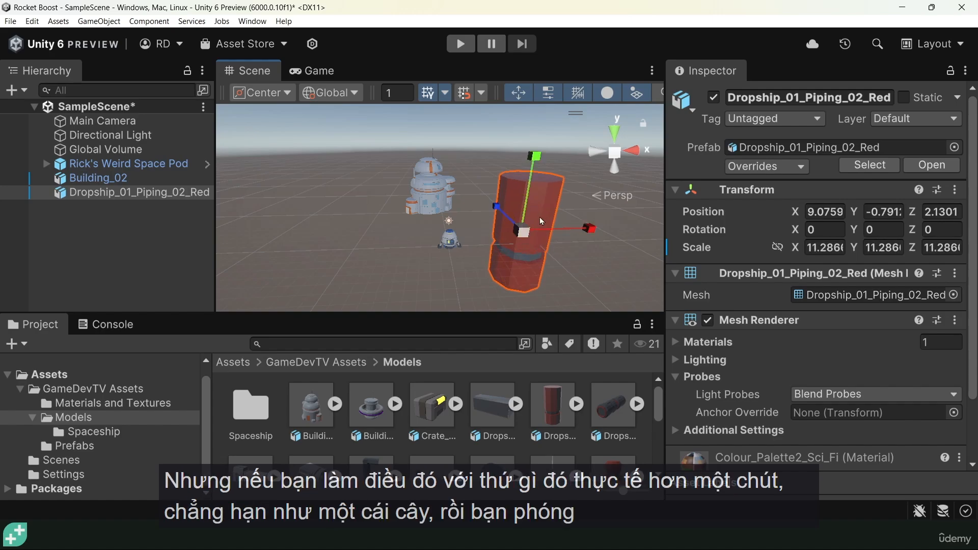
{"action": "scroll", "coordinate": [522, 229], "scroll_direction": "up", "scroll_amount": 4}
{"action": "middle_click_drag", "start_coordinate": [502, 214], "coordinate": [474, 192]}
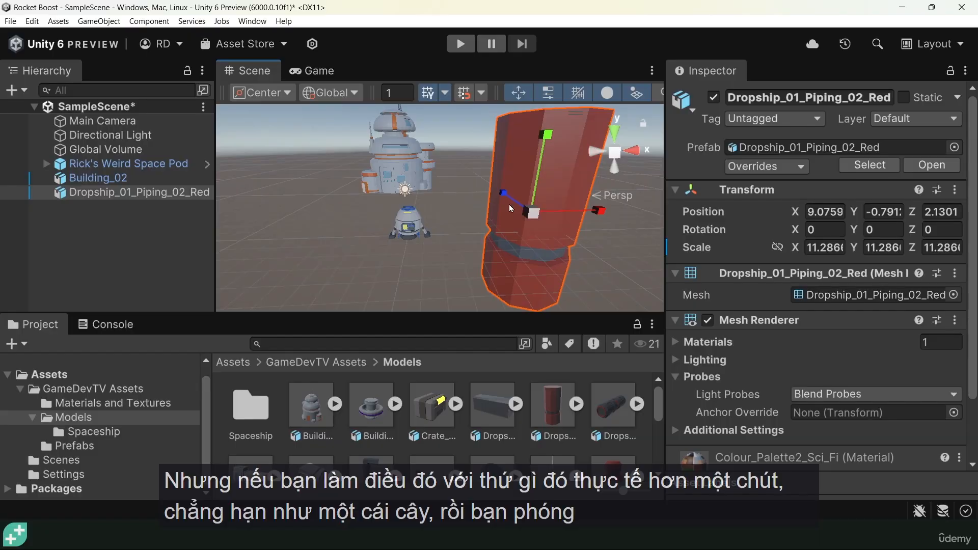
{"action": "left_click_drag", "start_coordinate": [527, 214], "coordinate": [546, 181]}
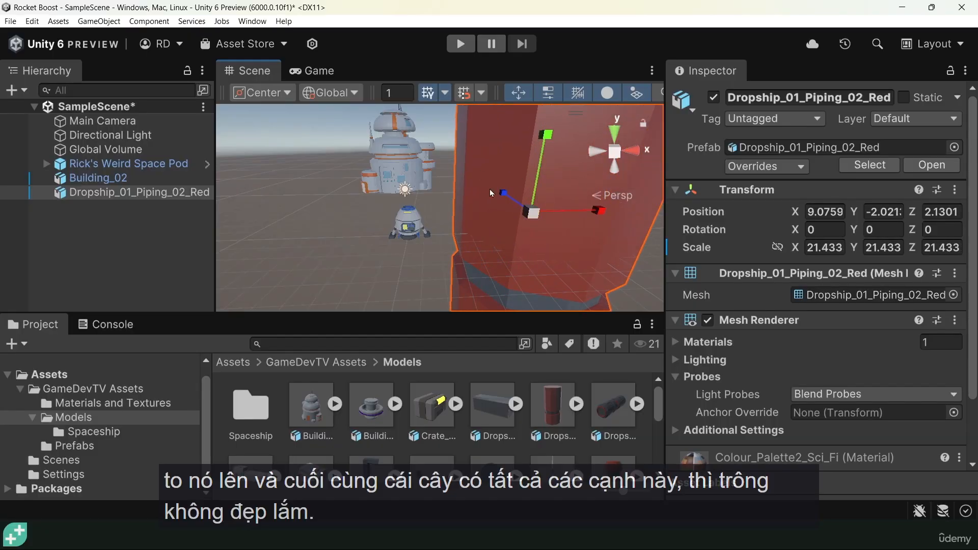
{"action": "scroll", "coordinate": [564, 215], "scroll_direction": "down", "scroll_amount": 5}
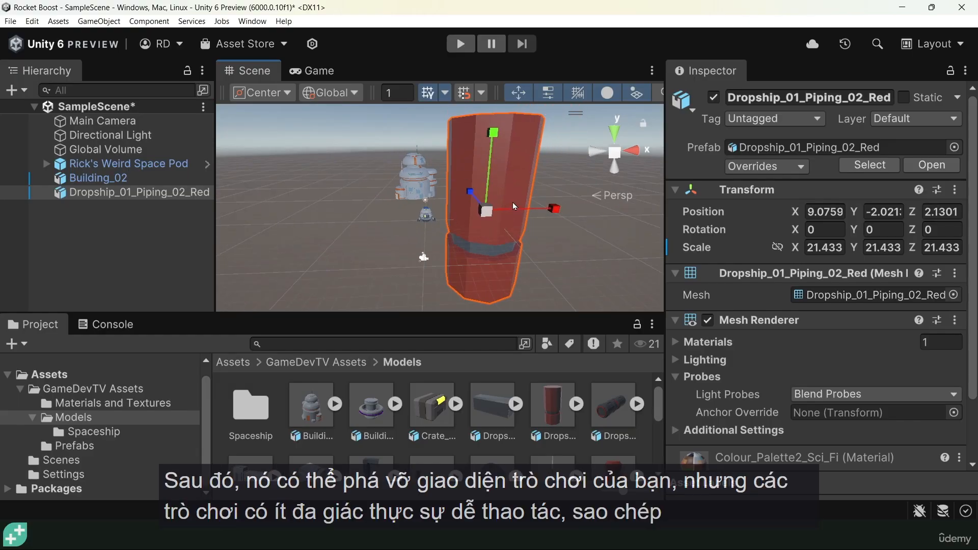
{"action": "key", "text": "Delete"}
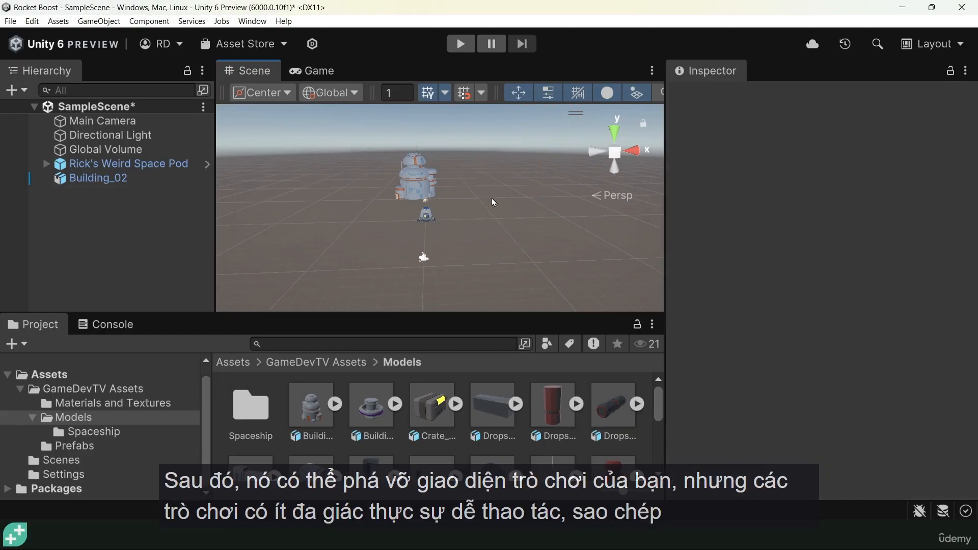
Stretch and flatten Building_02 to a scale of about X 0.70, Y 0.42 and Z 0.98
{"action": "left_click", "coordinate": [423, 188]}
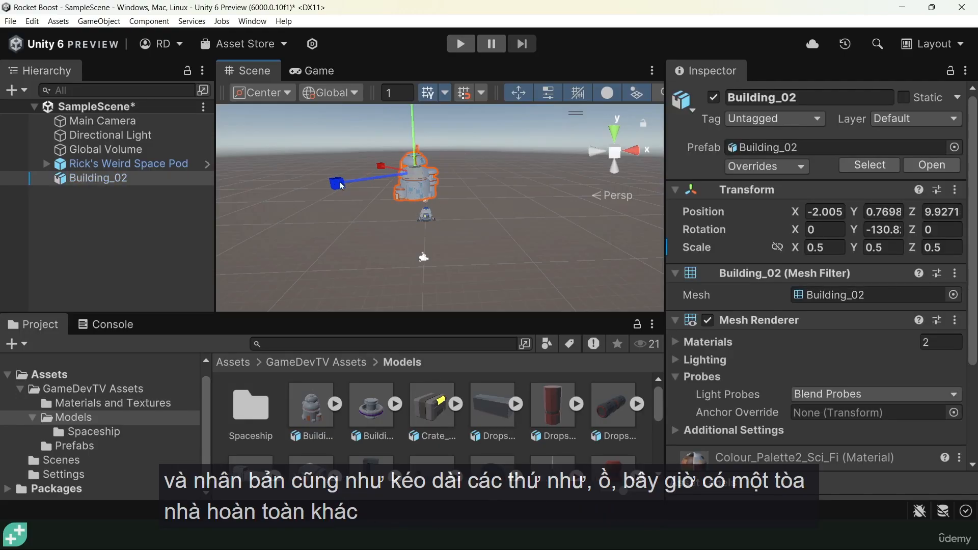
{"action": "left_click_drag", "start_coordinate": [340, 184], "coordinate": [277, 200]}
{"action": "left_click_drag", "start_coordinate": [502, 224], "coordinate": [599, 228], "text": "alt"}
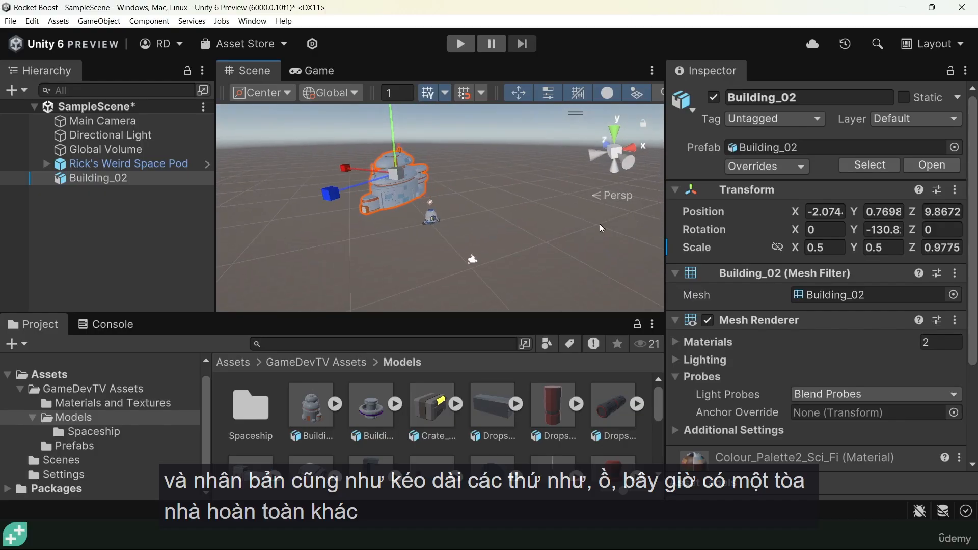
{"action": "left_click_drag", "start_coordinate": [346, 169], "coordinate": [323, 164]}
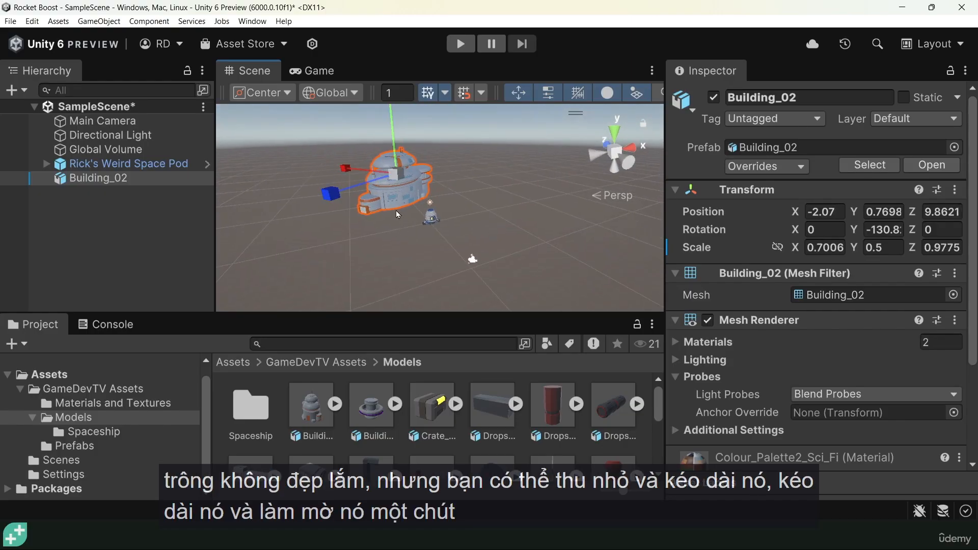
{"action": "left_click_drag", "start_coordinate": [394, 127], "coordinate": [394, 140]}
{"action": "right_click", "coordinate": [464, 193], "text": "ctrl"}
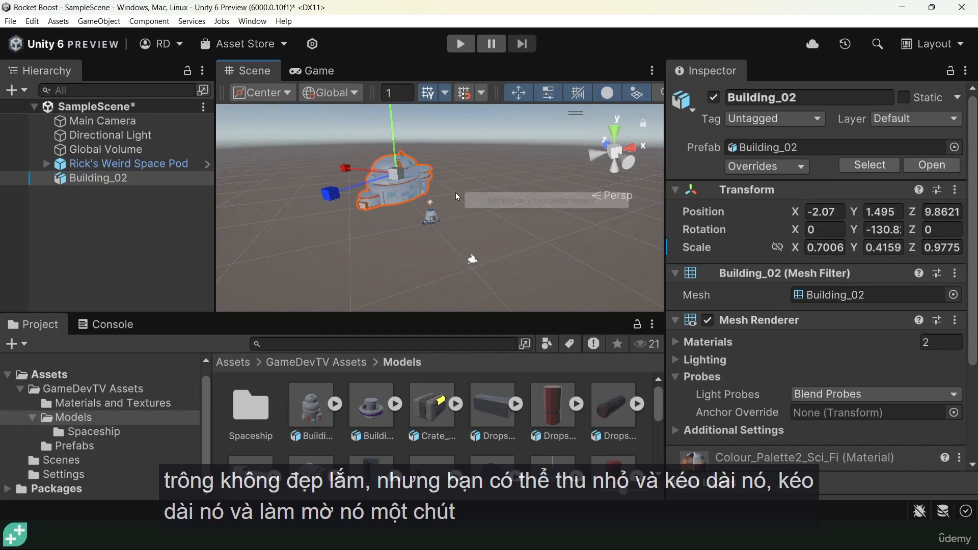
{"action": "right_click", "coordinate": [388, 201]}
{"action": "left_click", "coordinate": [319, 213]}
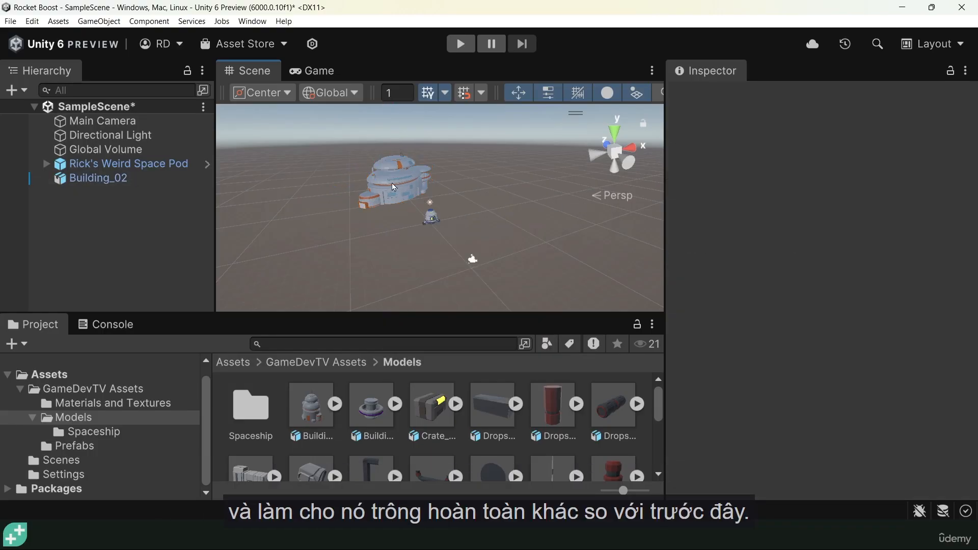
Delete Building_02 from the scene
{"action": "left_click", "coordinate": [396, 181]}
{"action": "key", "text": "Delete"}
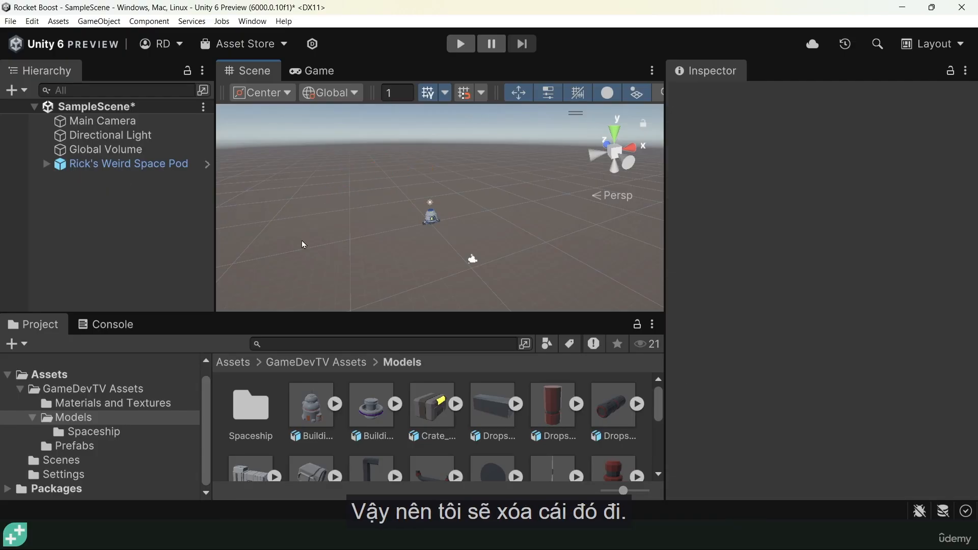
Add a 3D cube to the scene and name it Ground
{"action": "scroll", "coordinate": [399, 233], "scroll_direction": "down", "scroll_amount": 10}
{"action": "left_click_drag", "start_coordinate": [422, 220], "coordinate": [362, 312], "text": "alt"}
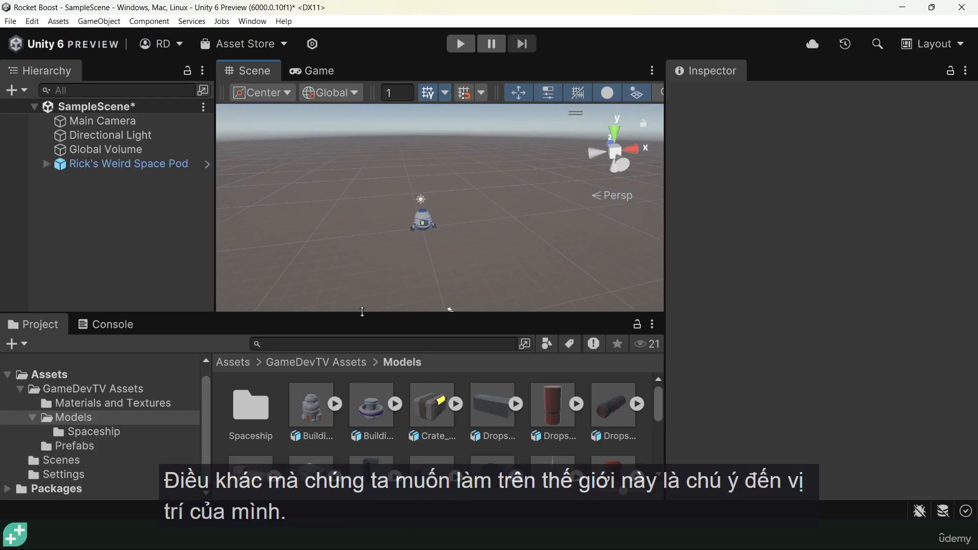
{"action": "left_click_drag", "start_coordinate": [460, 236], "coordinate": [430, 234], "text": "alt"}
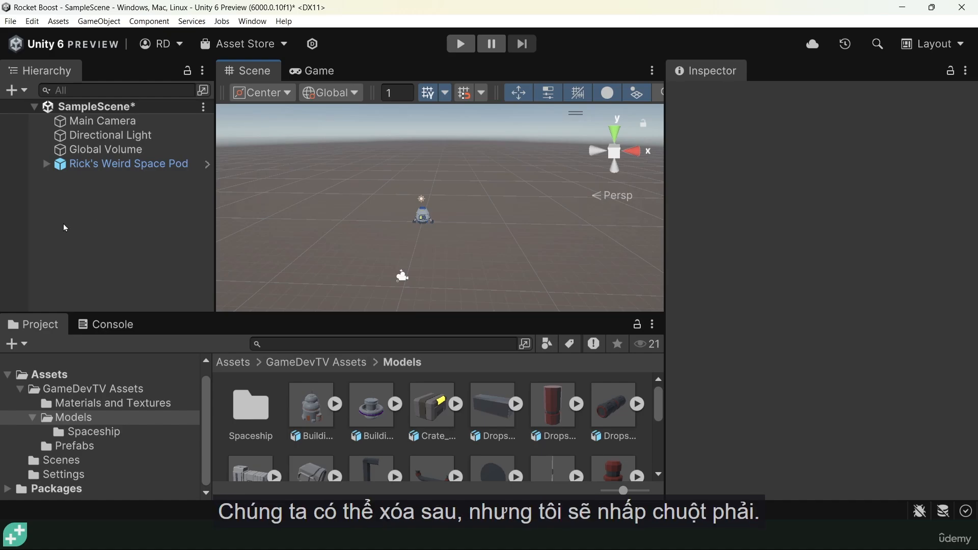
{"action": "right_click", "coordinate": [73, 209]}
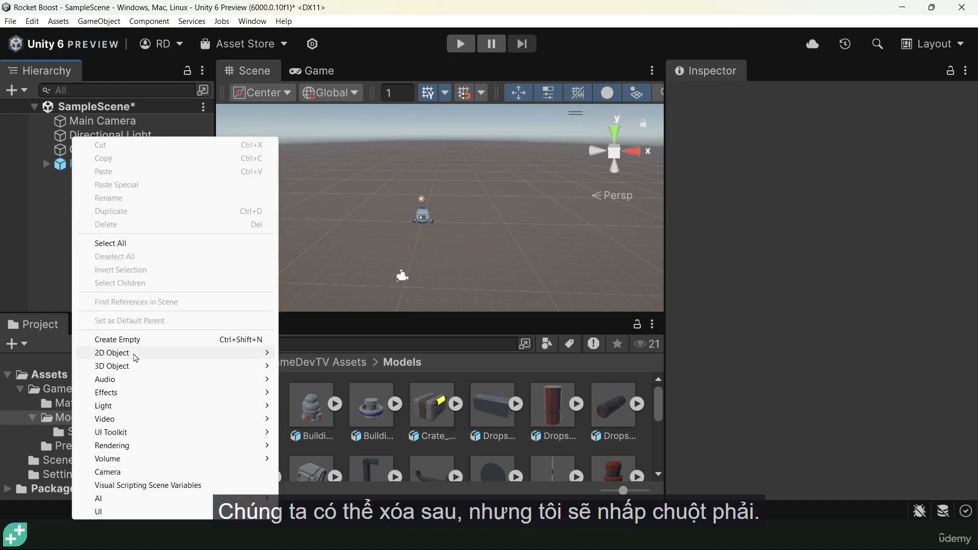
{"action": "mouse_move", "coordinate": [134, 366]}
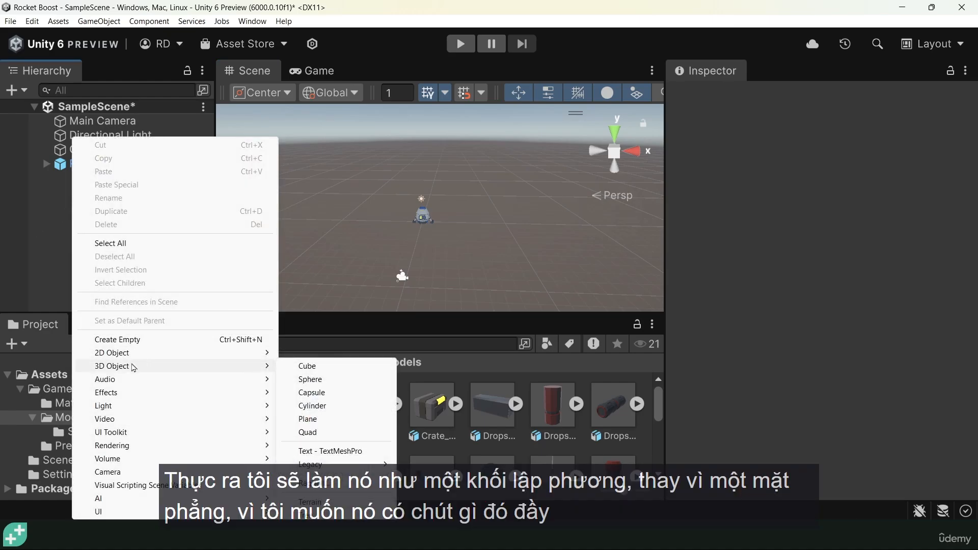
{"action": "left_click", "coordinate": [317, 370]}
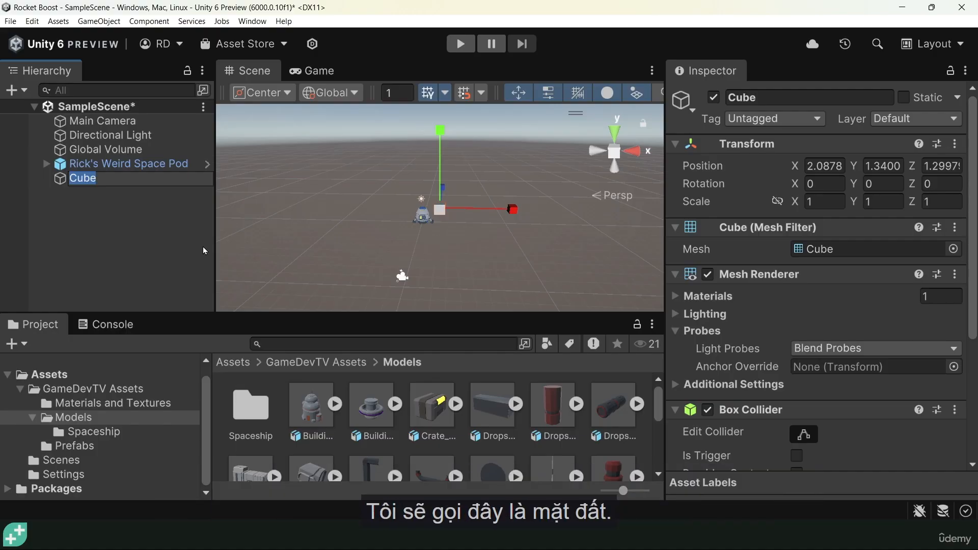
{"action": "type", "text": "Ground"}
{"action": "key", "text": "Return"}
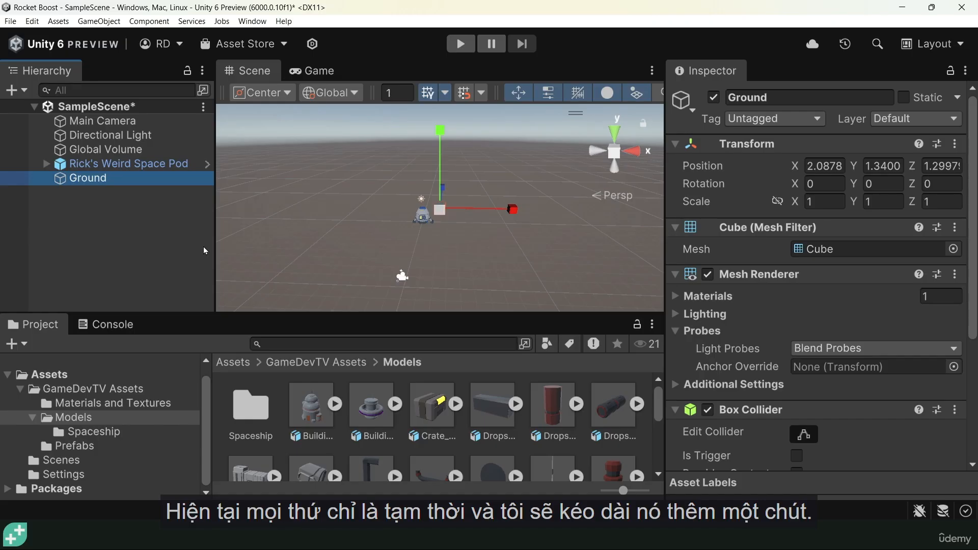
Stretch the Ground cube to a scale of X 34.13, Y 9.35 and Z 22.4
{"action": "left_click_drag", "start_coordinate": [513, 208], "coordinate": [629, 160]}
{"action": "left_click_drag", "start_coordinate": [534, 181], "coordinate": [400, 255], "text": "alt"}
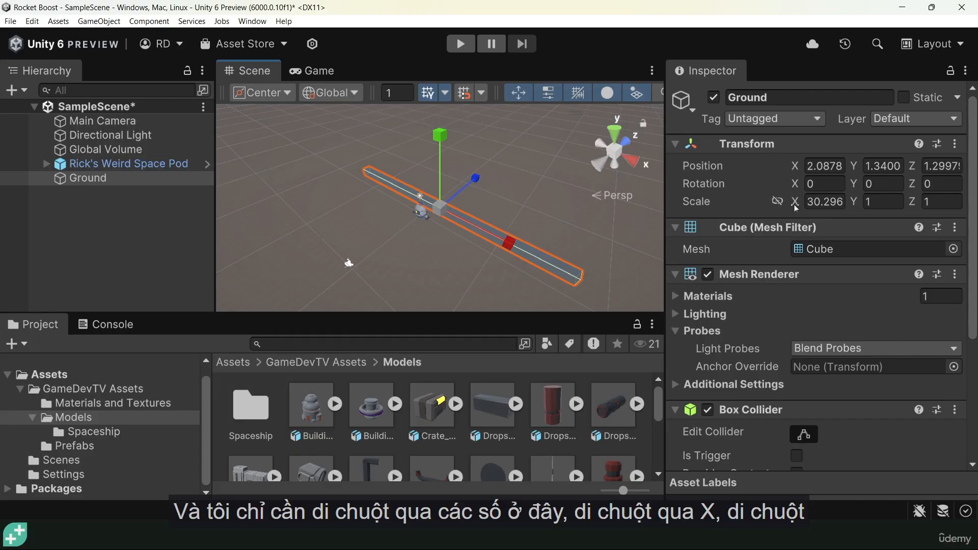
{"action": "left_click_drag", "start_coordinate": [799, 204], "coordinate": [101, 207]}
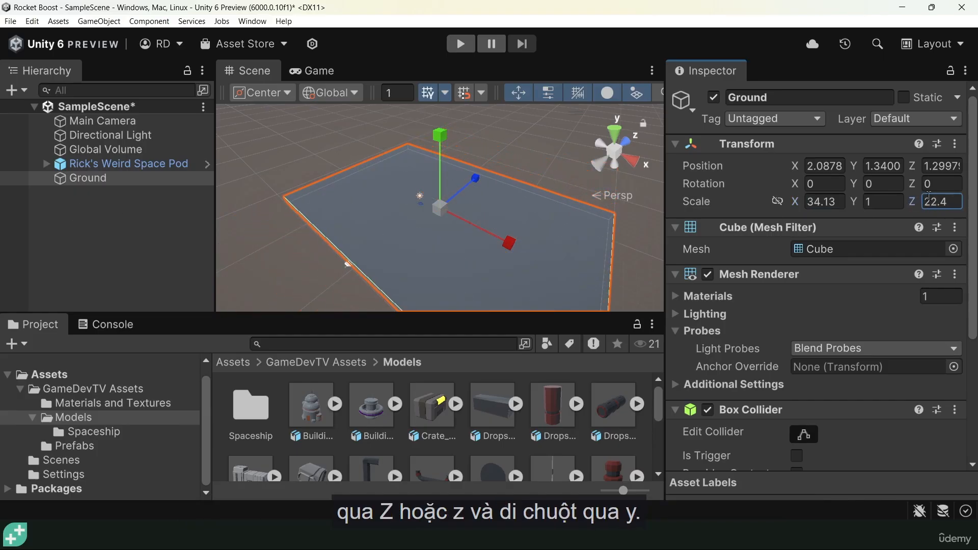
{"action": "left_click_drag", "start_coordinate": [854, 201], "coordinate": [515, 179]}
{"action": "scroll", "coordinate": [347, 173], "scroll_direction": "down", "scroll_amount": 4}
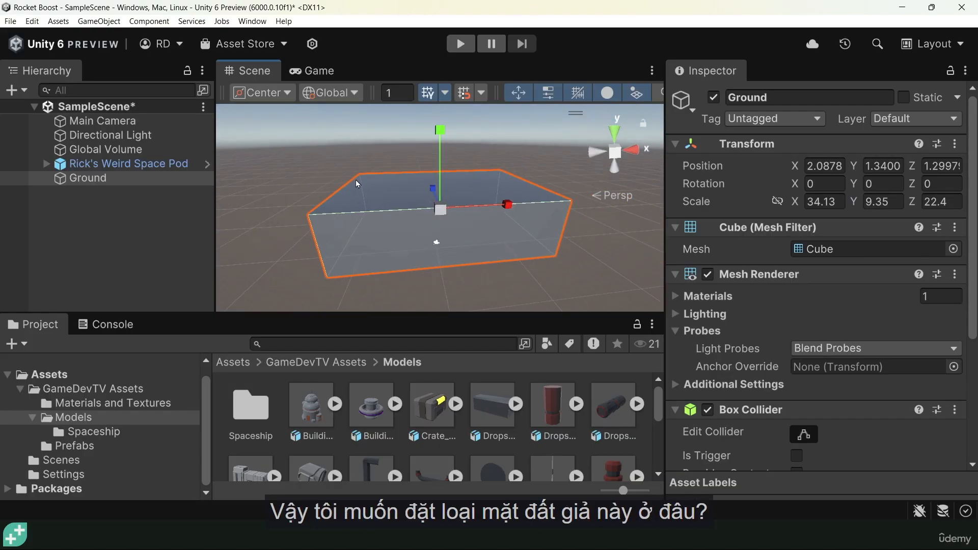
Lower the Ground block beneath the space pod to a Y position of about -4.5
{"action": "key", "text": "w"}
{"action": "left_click_drag", "start_coordinate": [440, 134], "coordinate": [435, 162]}
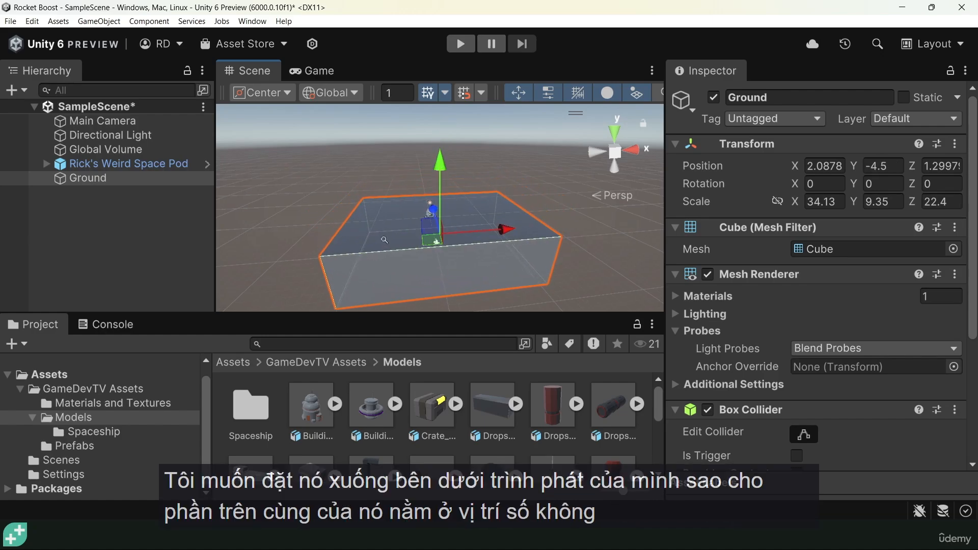
{"action": "scroll", "coordinate": [434, 162], "scroll_direction": "up", "scroll_amount": 3}
{"action": "left_click_drag", "start_coordinate": [416, 273], "coordinate": [507, 220], "text": "alt"}
{"action": "scroll", "coordinate": [526, 231], "scroll_direction": "down", "scroll_amount": 4}
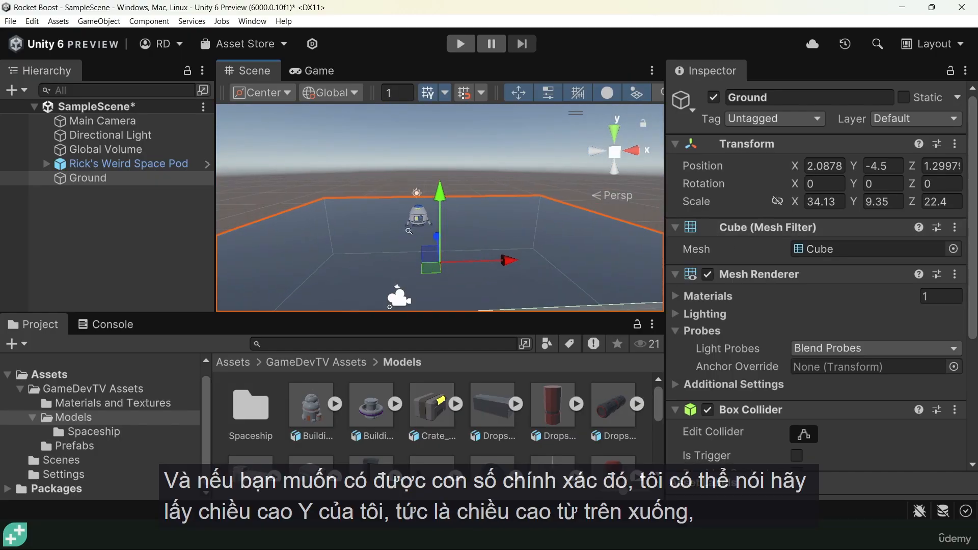
Set the Ground block's Y scale to 10
{"action": "left_click", "coordinate": [891, 199]}
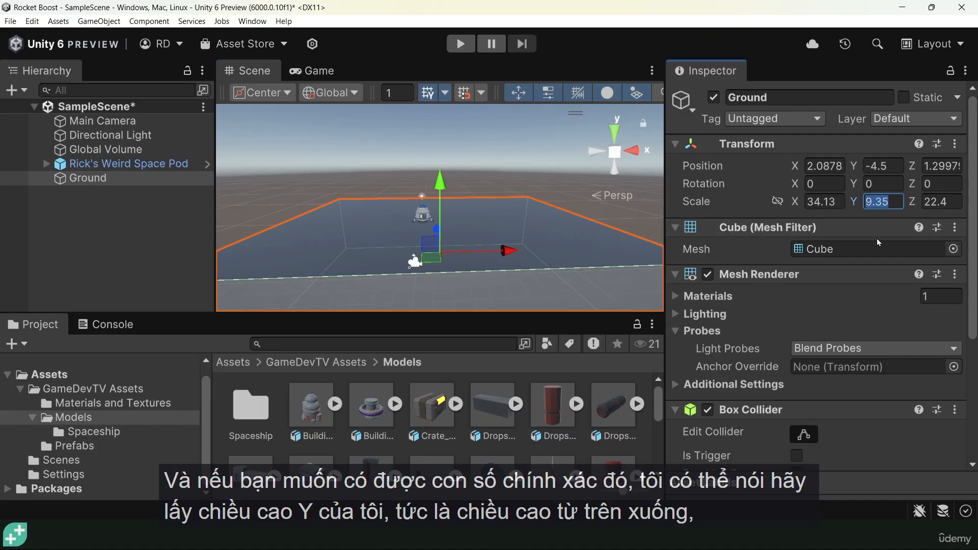
{"action": "type", "text": "10"}
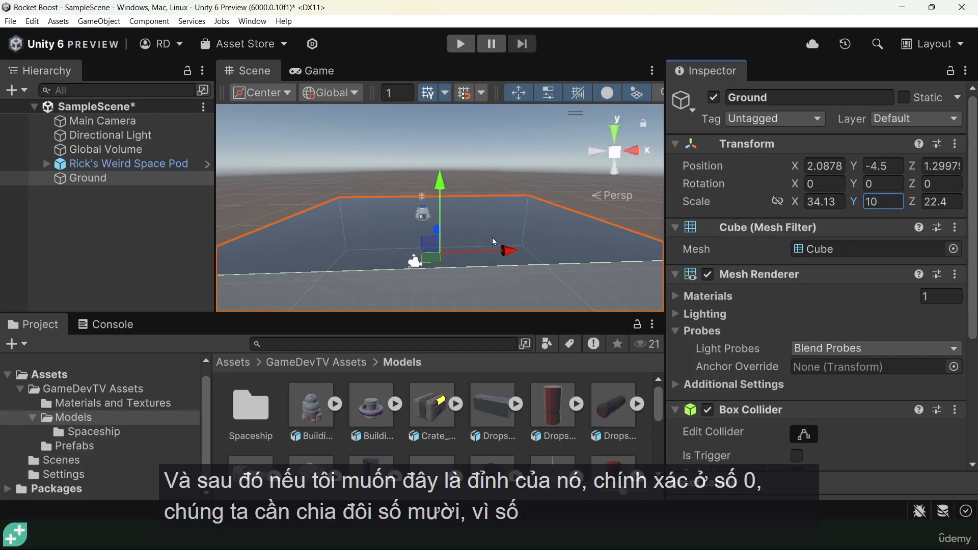
{"action": "left_click_drag", "start_coordinate": [492, 237], "coordinate": [555, 227], "text": "alt"}
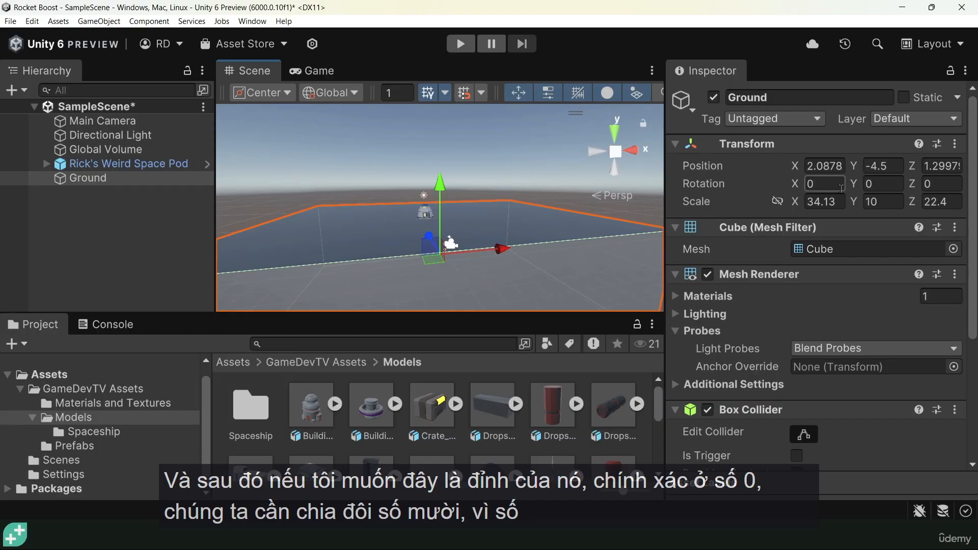
{"action": "left_click", "coordinate": [865, 202]}
{"action": "left_click", "coordinate": [883, 199]}
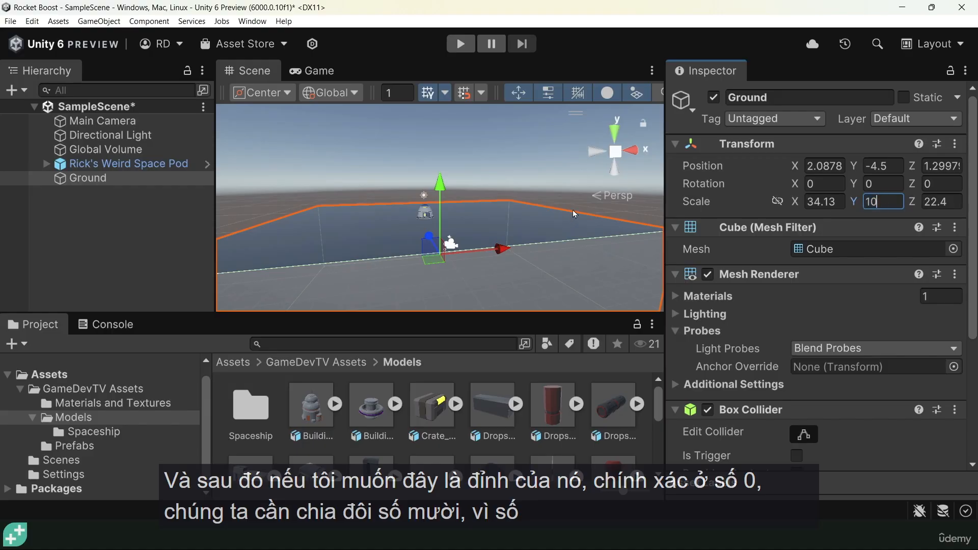
Set the Ground block's Y position to -5, half its height, so its top sits at zero
{"action": "scroll", "coordinate": [521, 208], "scroll_direction": "down", "scroll_amount": 3}
{"action": "left_click_drag", "start_coordinate": [483, 213], "coordinate": [479, 293], "text": "alt"}
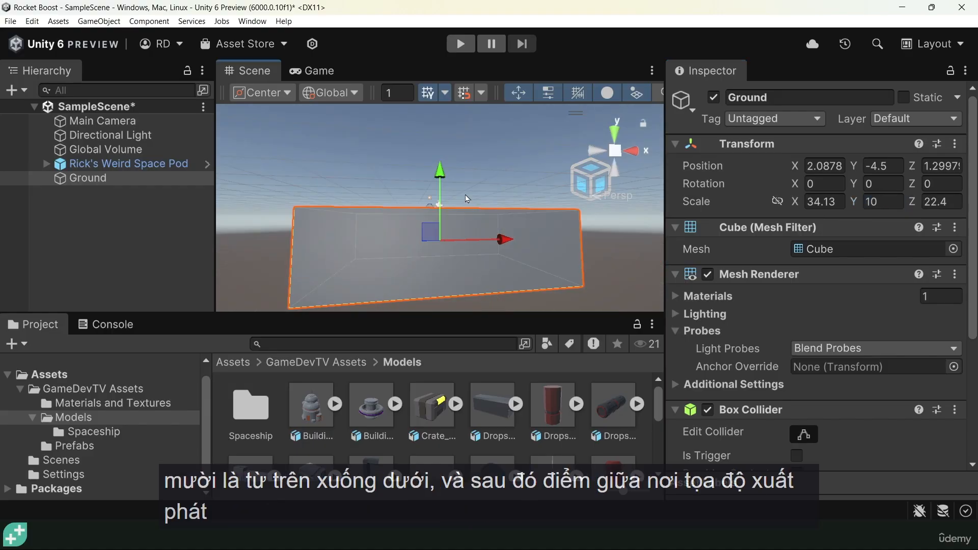
{"action": "left_click_drag", "start_coordinate": [462, 230], "coordinate": [450, 246], "text": "alt"}
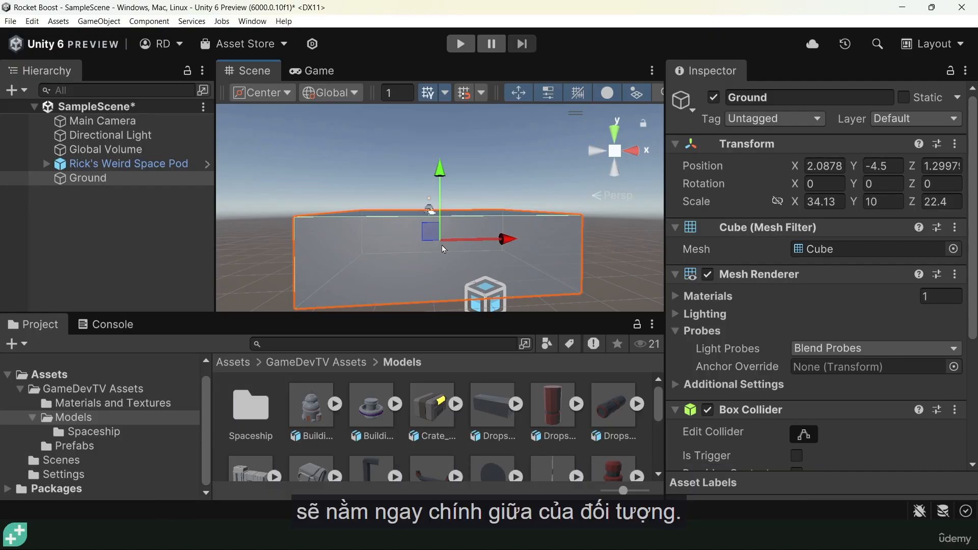
{"action": "left_click_drag", "start_coordinate": [459, 256], "coordinate": [438, 239], "text": "alt"}
{"action": "left_click", "coordinate": [896, 164]}
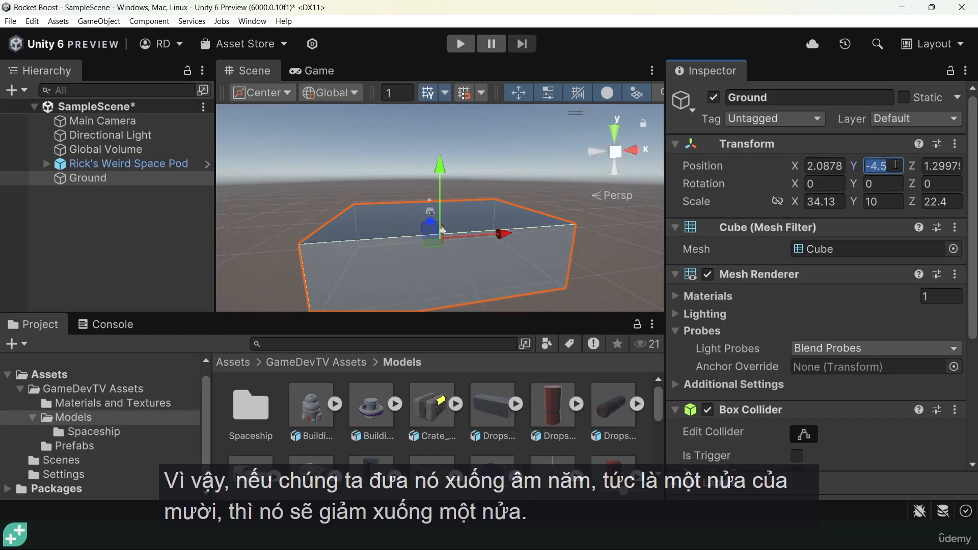
{"action": "type", "text": "-5"}
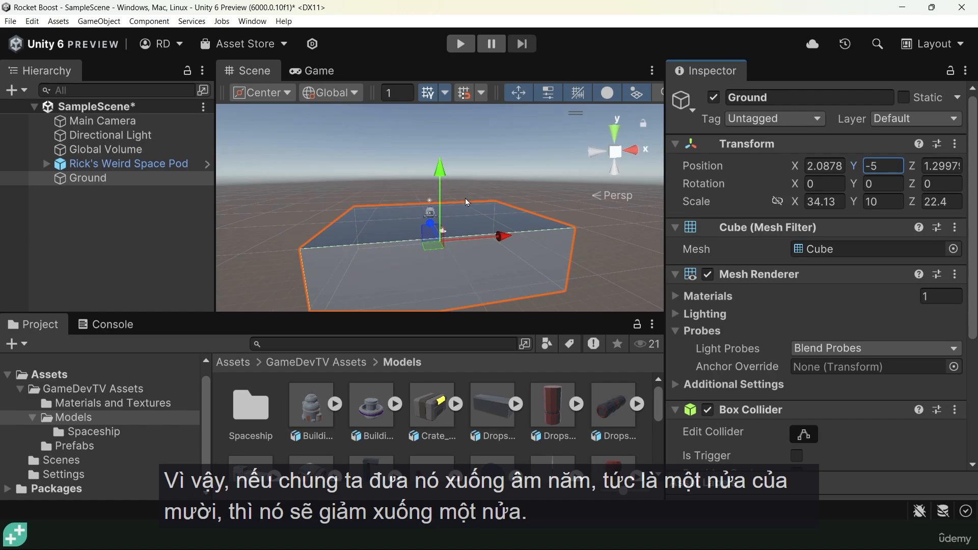
Move the space pod along X to about 10.16 and back to about 0.02 over the ground
{"action": "left_click_drag", "start_coordinate": [403, 257], "coordinate": [601, 160], "text": "alt"}
{"action": "left_click", "coordinate": [430, 160]}
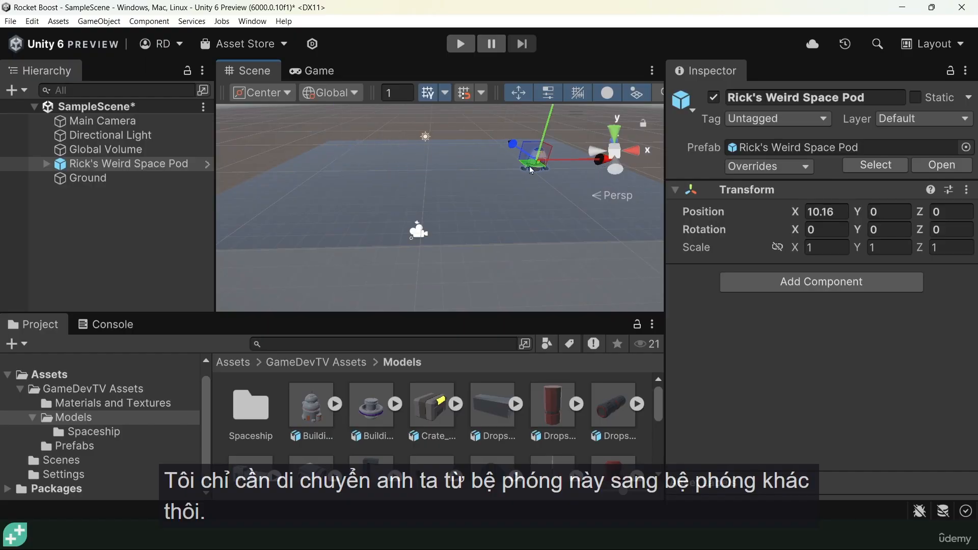
{"action": "left_click_drag", "start_coordinate": [558, 159], "coordinate": [452, 161]}
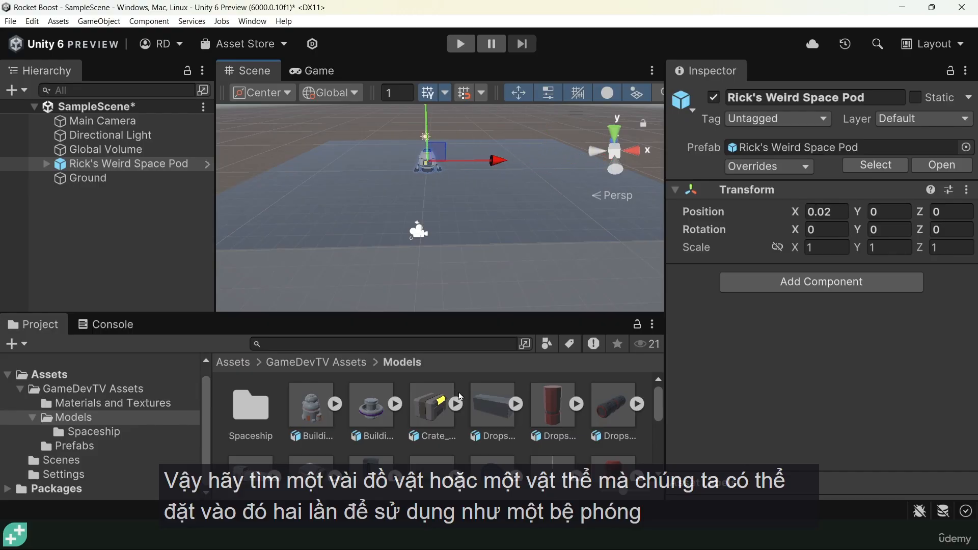
Examine the Dropship_04_Artillery_Mount and Mothership_02_Radar_Blue models from several angles as launch pad candidates
{"action": "scroll", "coordinate": [368, 417], "scroll_direction": "down", "scroll_amount": 2}
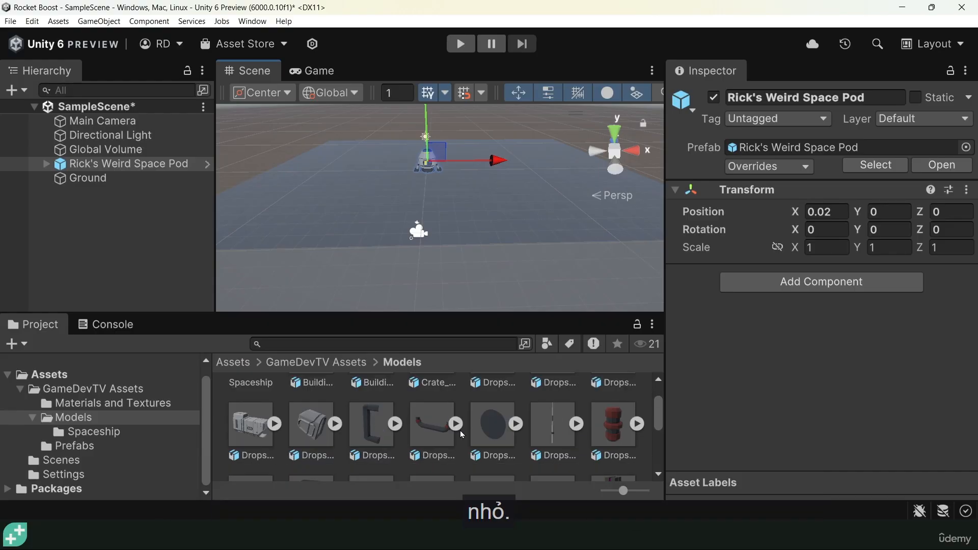
{"action": "left_click", "coordinate": [486, 426]}
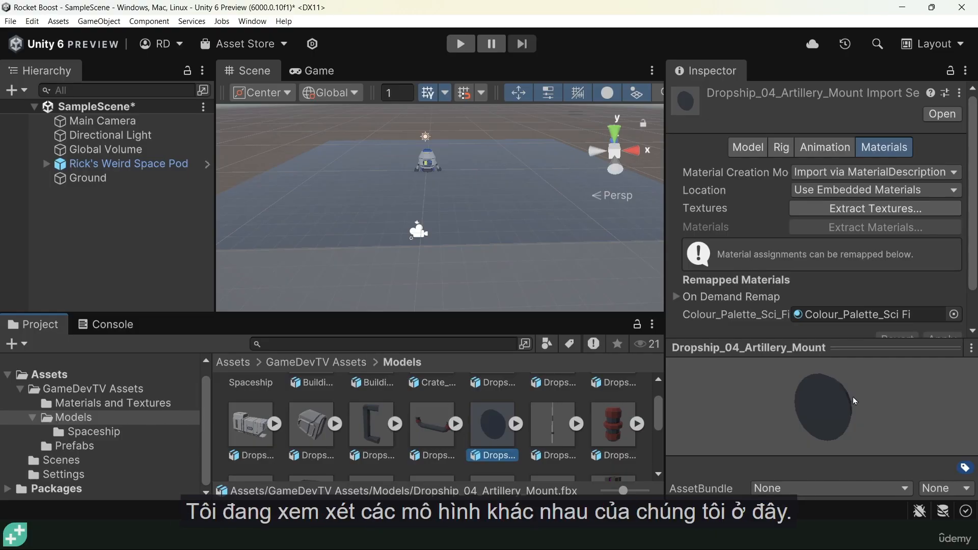
{"action": "left_click_drag", "start_coordinate": [852, 396], "coordinate": [860, 333]}
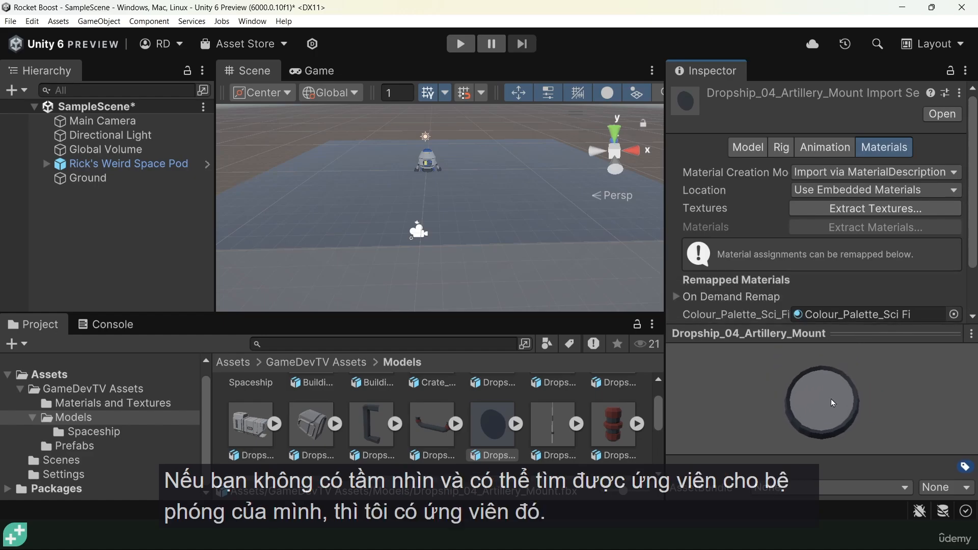
{"action": "mouse_move", "coordinate": [830, 399]}
{"action": "left_mouse_down"}
{"action": "mouse_move", "coordinate": [809, 377]}
{"action": "mouse_move", "coordinate": [836, 384]}
{"action": "mouse_move", "coordinate": [842, 399]}
{"action": "mouse_move", "coordinate": [827, 402]}
{"action": "left_mouse_up"}
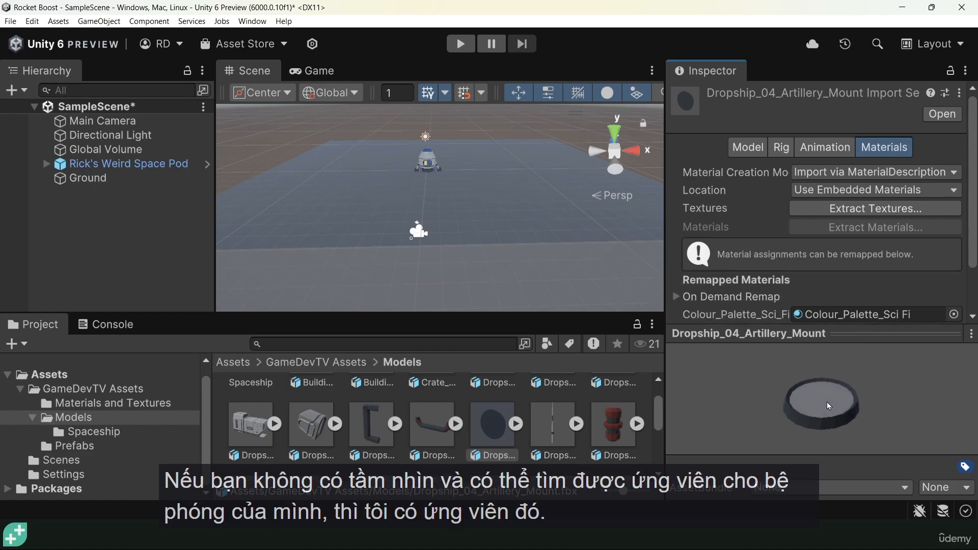
{"action": "scroll", "coordinate": [486, 436], "scroll_direction": "down", "scroll_amount": 5}
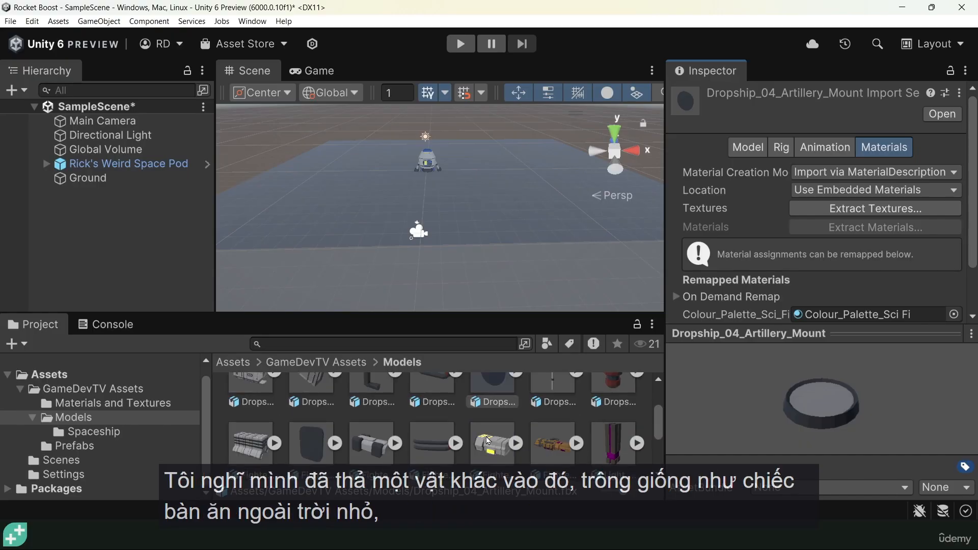
{"action": "left_click", "coordinate": [367, 411]}
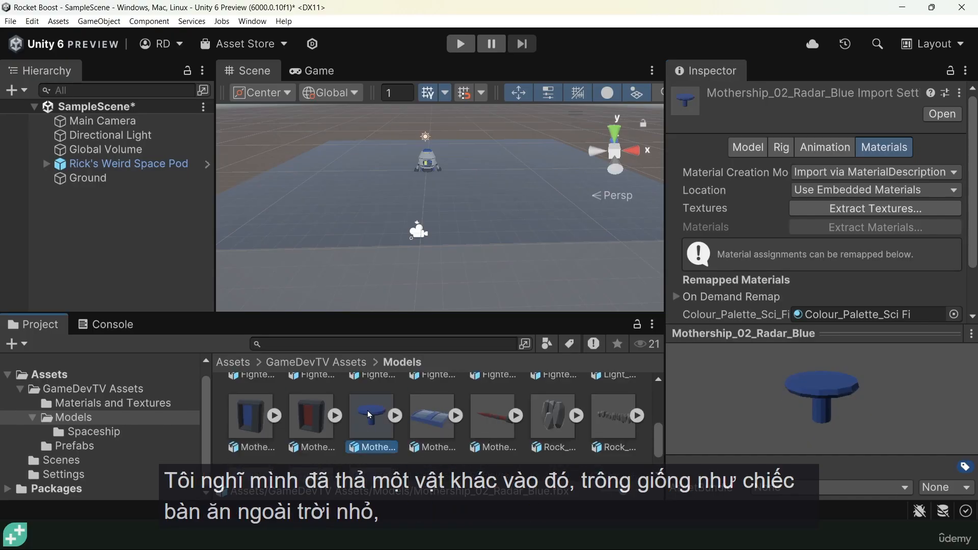
{"action": "left_click_drag", "start_coordinate": [825, 399], "coordinate": [791, 365]}
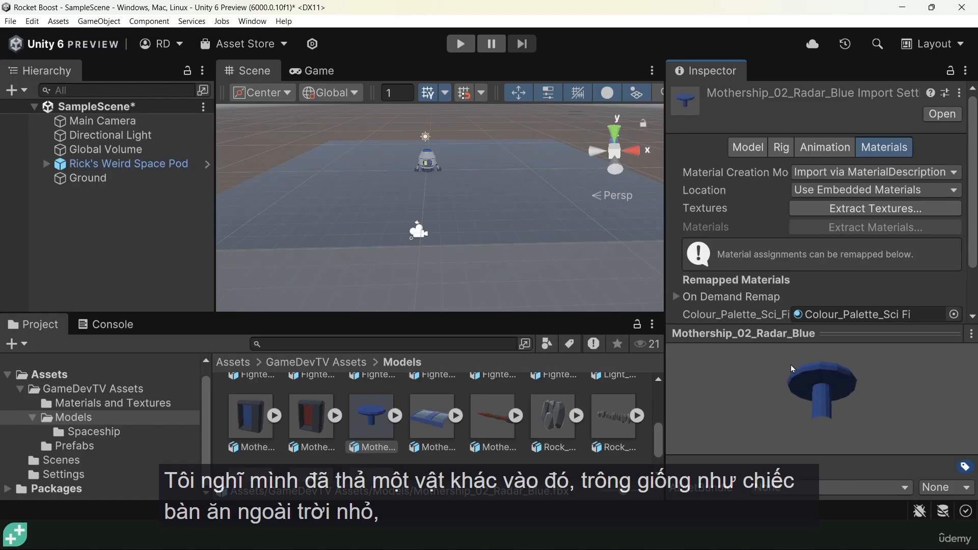
{"action": "left_click_drag", "start_coordinate": [823, 419], "coordinate": [821, 397]}
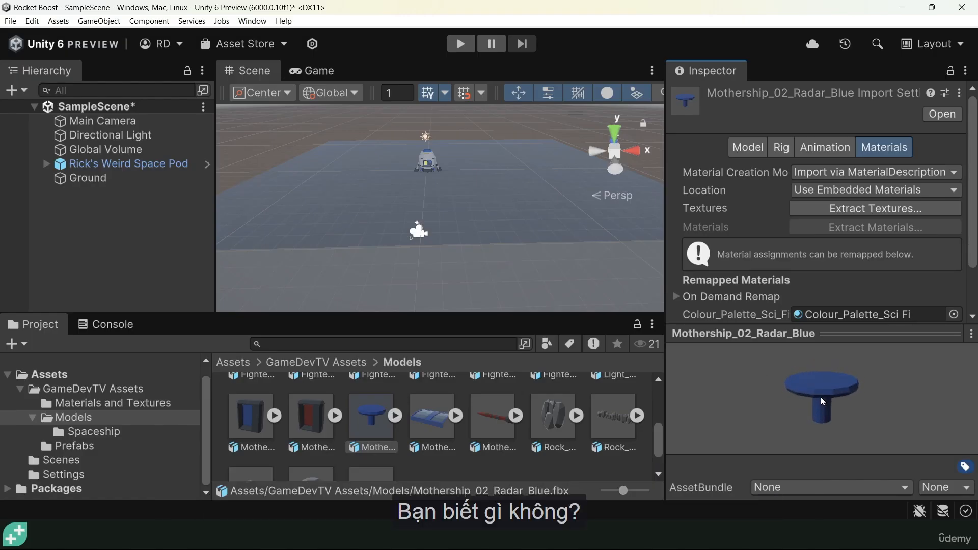
Place Mothership_02_Radar_Blue on the ground at about X -9.44 beside the space pod and lower it to a Y position of 0.83
{"action": "left_click_drag", "start_coordinate": [373, 411], "coordinate": [323, 174]}
{"action": "left_click_drag", "start_coordinate": [326, 178], "coordinate": [381, 240], "text": "alt"}
{"action": "right_click_drag", "start_coordinate": [382, 239], "coordinate": [349, 243], "text": "alt"}
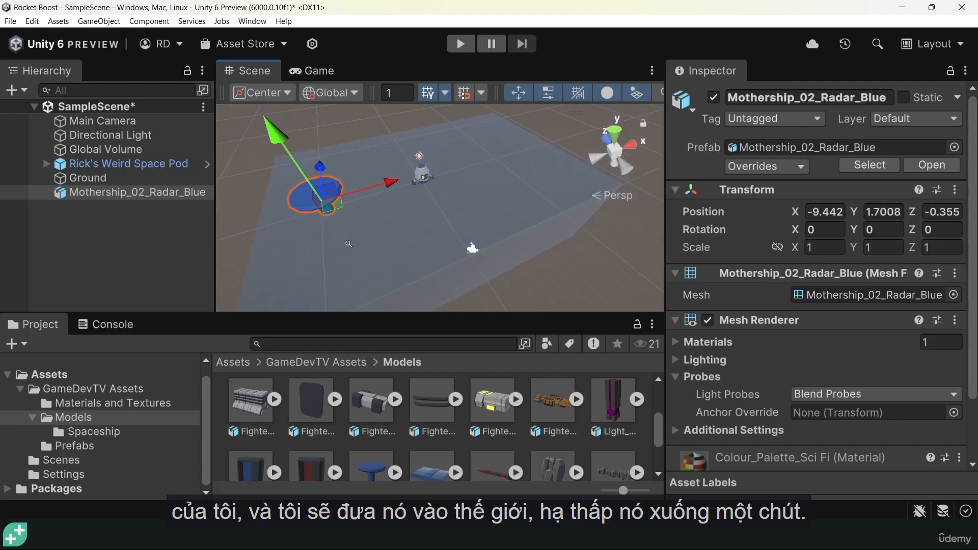
{"action": "left_click_drag", "start_coordinate": [281, 140], "coordinate": [289, 151]}
{"action": "left_click_drag", "start_coordinate": [349, 242], "coordinate": [371, 236], "text": "alt"}
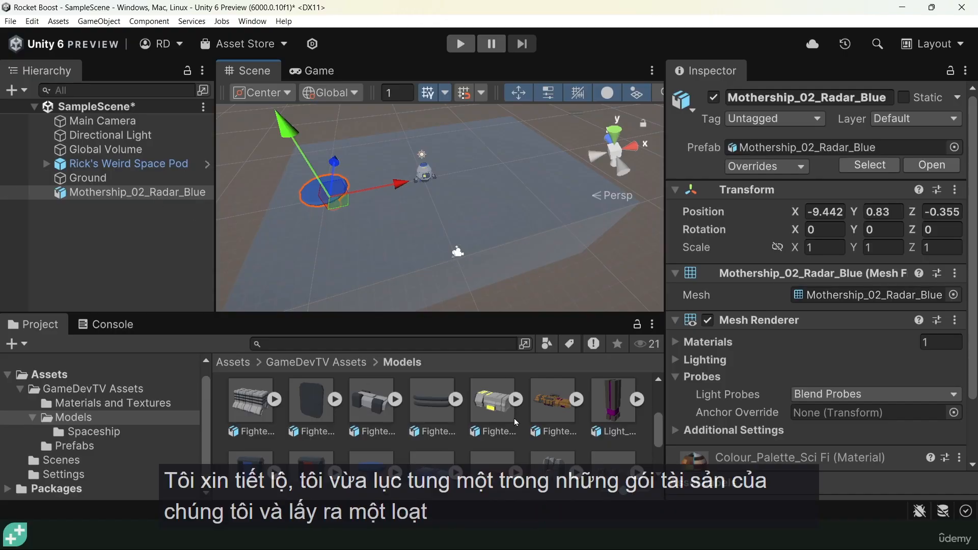
{"action": "scroll", "coordinate": [475, 413], "scroll_direction": "down", "scroll_amount": 1}
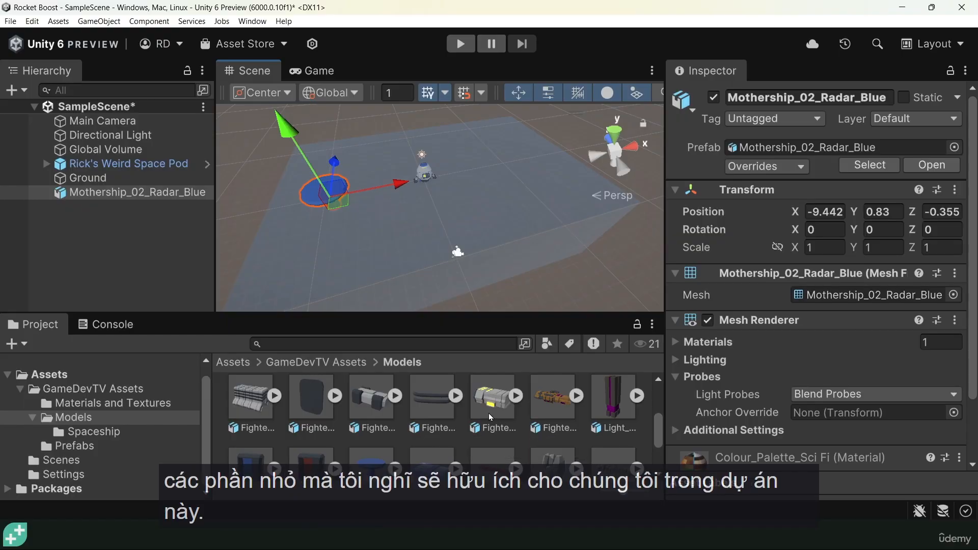
{"action": "scroll", "coordinate": [488, 413], "scroll_direction": "up", "scroll_amount": 2}
{"action": "scroll", "coordinate": [488, 412], "scroll_direction": "up", "scroll_amount": 2}
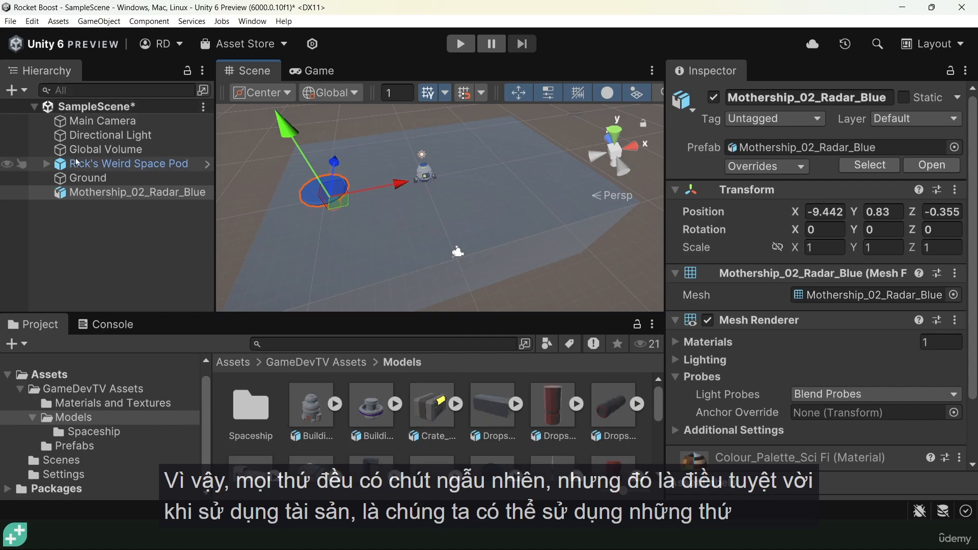
Rename the Mothership_02_Radar_Blue object in the scene as Launch Pad
{"action": "left_click", "coordinate": [147, 193]}
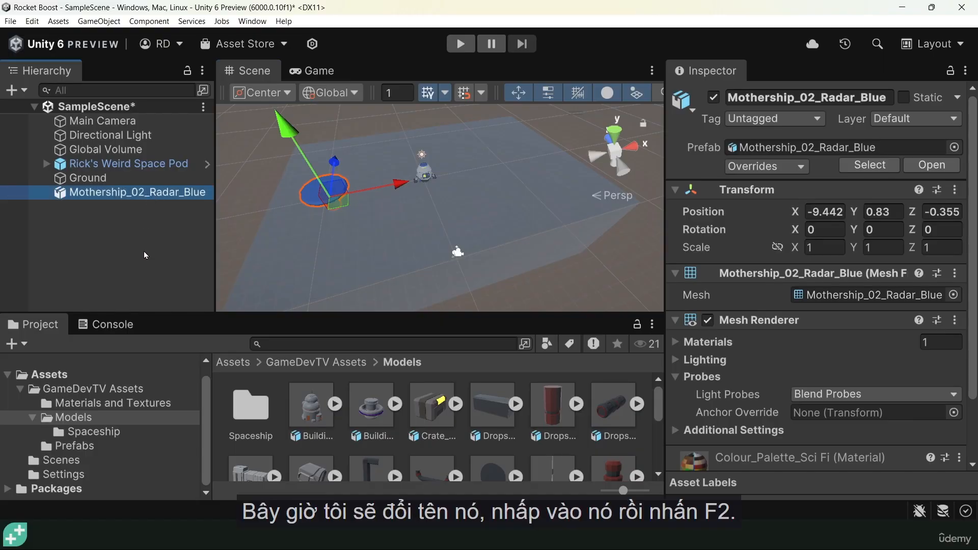
{"action": "key", "text": "F2"}
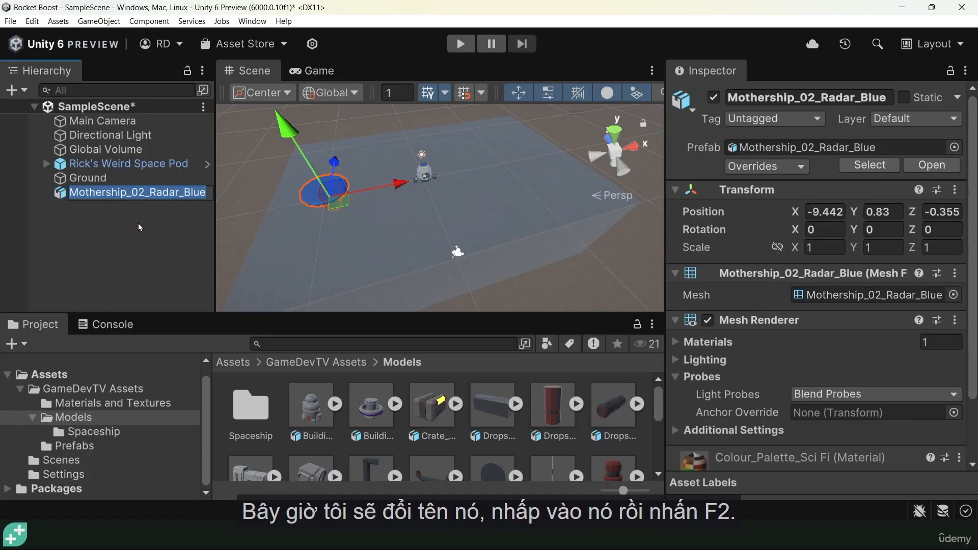
{"action": "type", "text": "Launch Pag"}
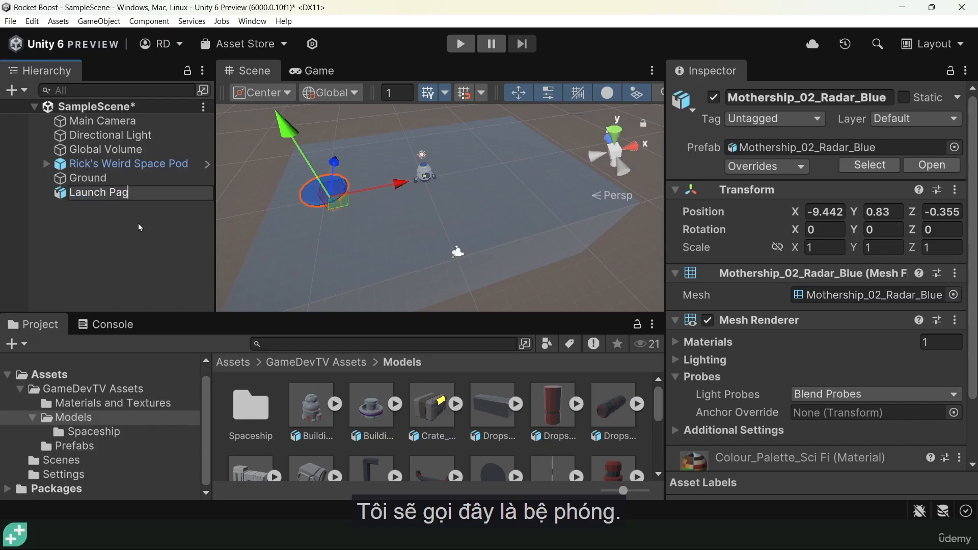
{"action": "key", "text": "BackSpace"}
{"action": "type", "text": "d"}
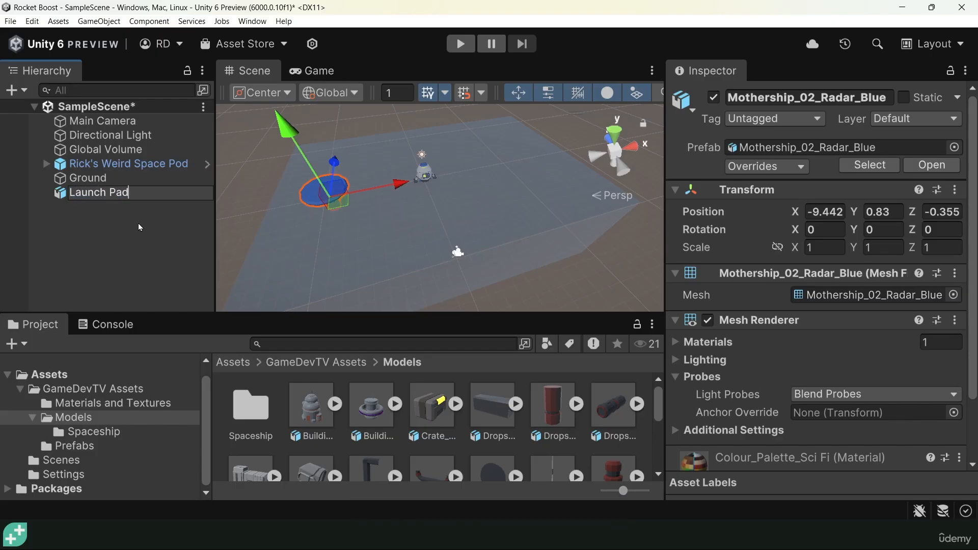
{"action": "key", "text": "Return"}
Duplicate the Launch Pad and move the copy along X to about 12.3, on the other side of the space pod
{"action": "key", "text": "ctrl+d"}
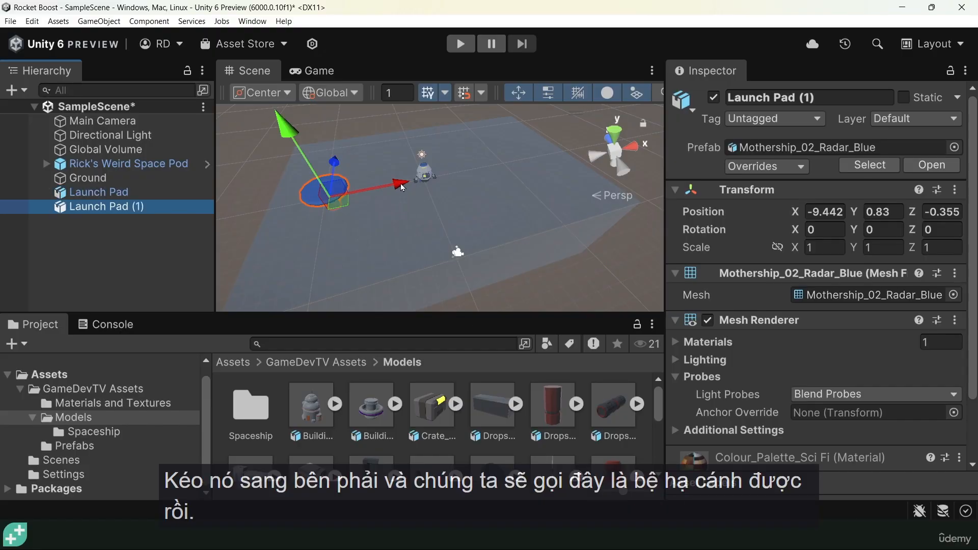
{"action": "left_click_drag", "start_coordinate": [401, 184], "coordinate": [581, 151]}
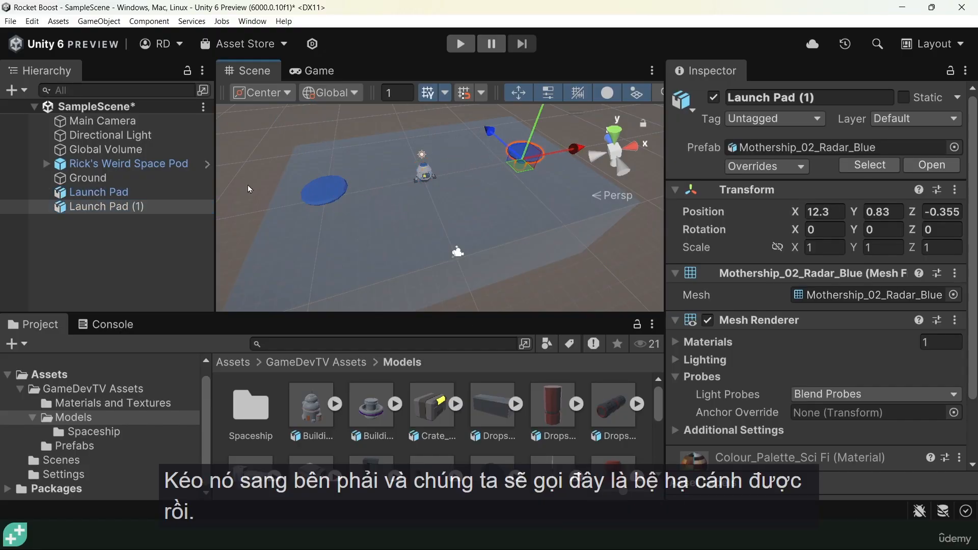
Rename the duplicated launch pad as Landing Pad
{"action": "double_click", "coordinate": [126, 207]}
{"action": "type", "text": "LAn"}
{"action": "key", "text": "BackSpace"}
{"action": "key", "text": "BackSpace"}
{"action": "key", "text": "BackSpace"}
{"action": "type", "text": "La"}
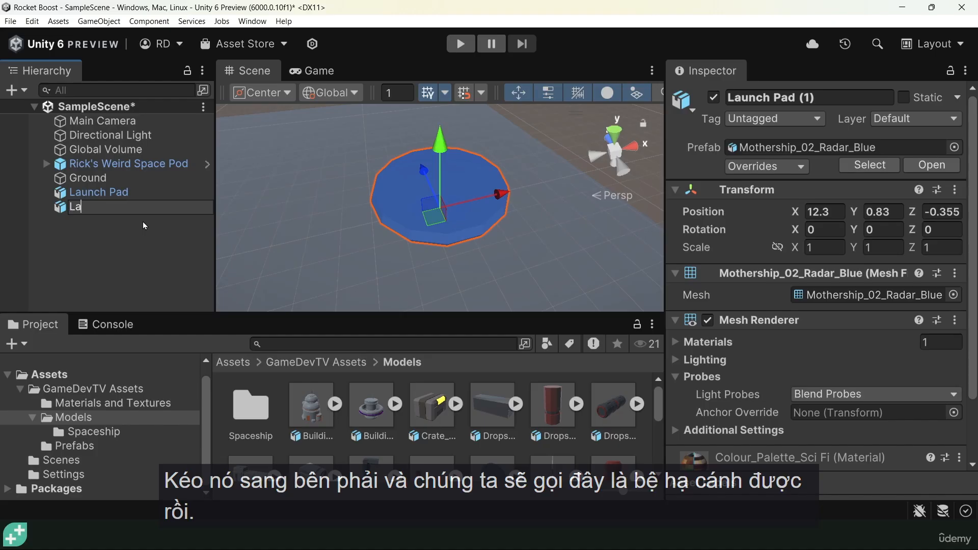
{"action": "type", "text": "nding Pad"}
{"action": "key", "text": "Return"}
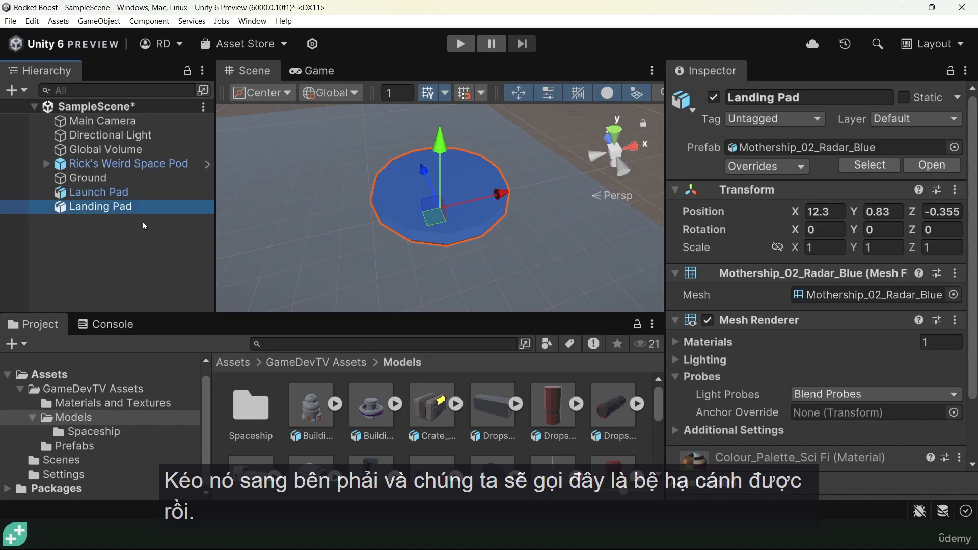
Move the space pod onto the Launch Pad, at about X -9.98 and Y 1.58
{"action": "scroll", "coordinate": [507, 180], "scroll_direction": "down", "scroll_amount": 3}
{"action": "right_click_drag", "start_coordinate": [418, 248], "coordinate": [326, 224], "text": "alt"}
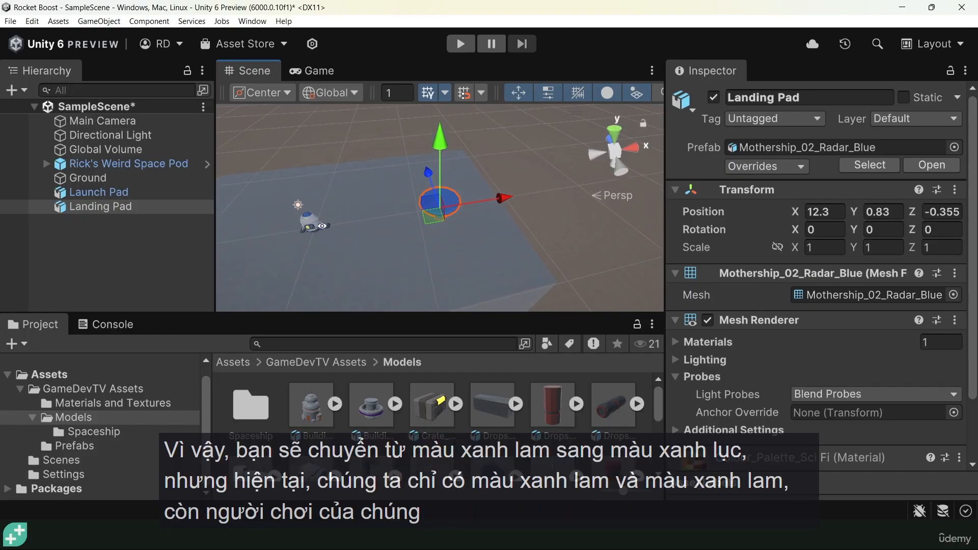
{"action": "left_click_drag", "start_coordinate": [326, 224], "coordinate": [293, 197], "text": "alt"}
{"action": "middle_click_drag", "start_coordinate": [292, 197], "coordinate": [349, 215]}
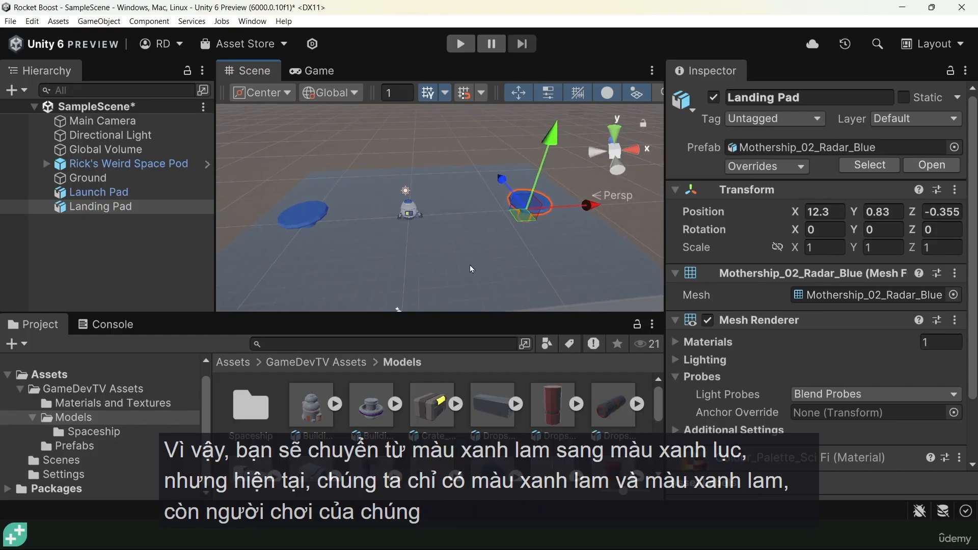
{"action": "left_click_drag", "start_coordinate": [471, 268], "coordinate": [355, 182], "text": "alt"}
{"action": "left_click", "coordinate": [405, 217]}
{"action": "left_click_drag", "start_coordinate": [262, 116], "coordinate": [267, 135]}
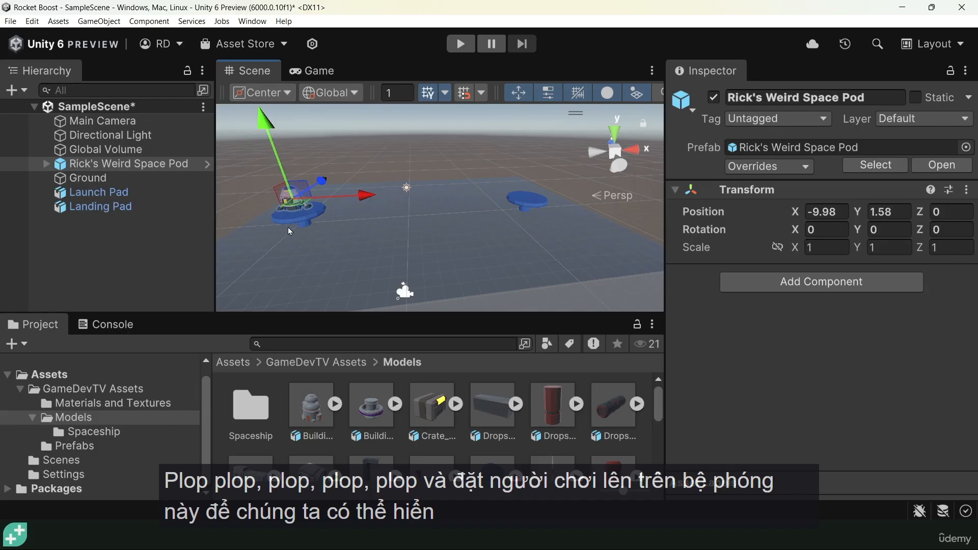
{"action": "middle_click_drag", "start_coordinate": [288, 228], "coordinate": [354, 214]}
{"action": "scroll", "coordinate": [491, 203], "scroll_direction": "up", "scroll_amount": 3}
{"action": "left_click_drag", "start_coordinate": [352, 207], "coordinate": [449, 261], "text": "alt"}
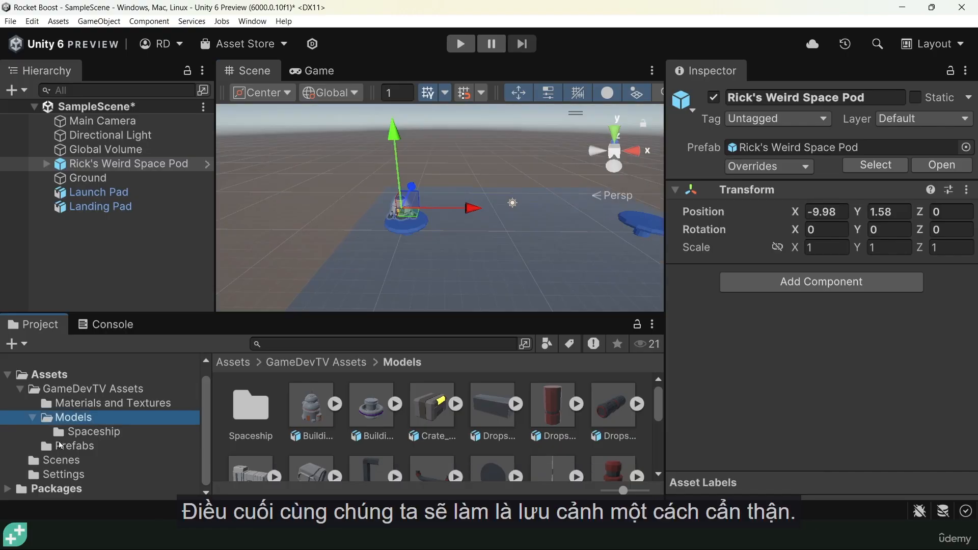
Save the current scene under the new name Sandbox in the project's Scenes folder
{"action": "left_click", "coordinate": [37, 460]}
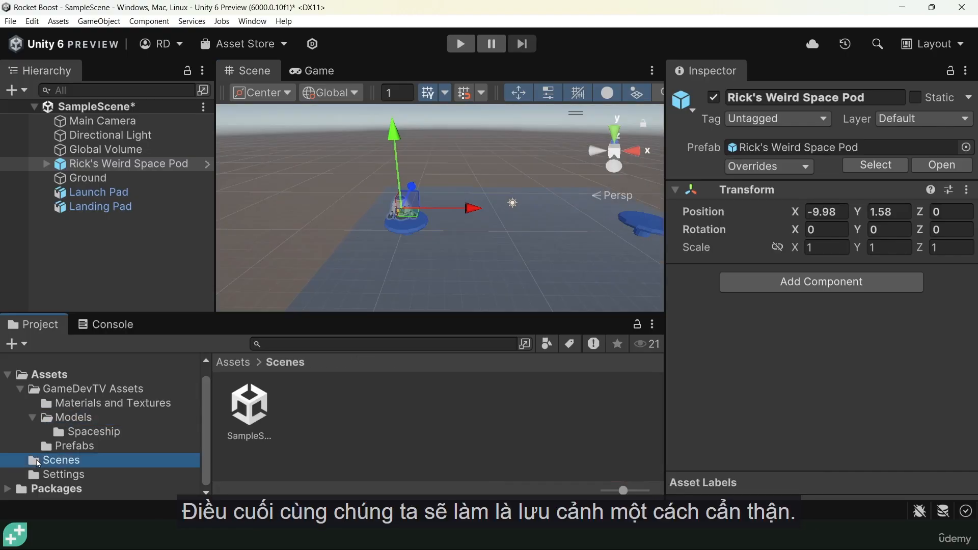
{"action": "left_click", "coordinate": [249, 436]}
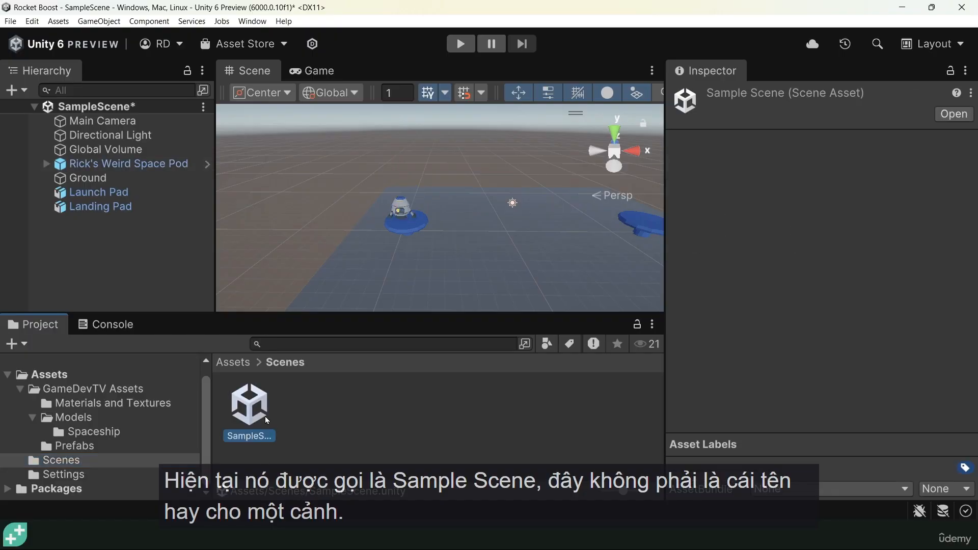
{"action": "left_click", "coordinate": [10, 22]}
{"action": "left_click", "coordinate": [39, 94]}
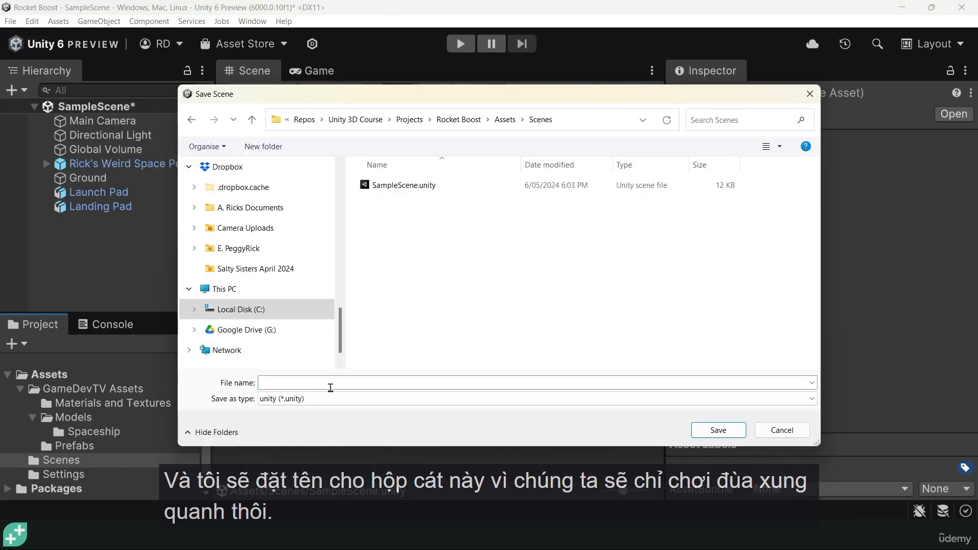
{"action": "left_click", "coordinate": [377, 382]}
{"action": "type", "text": "Sandbox"}
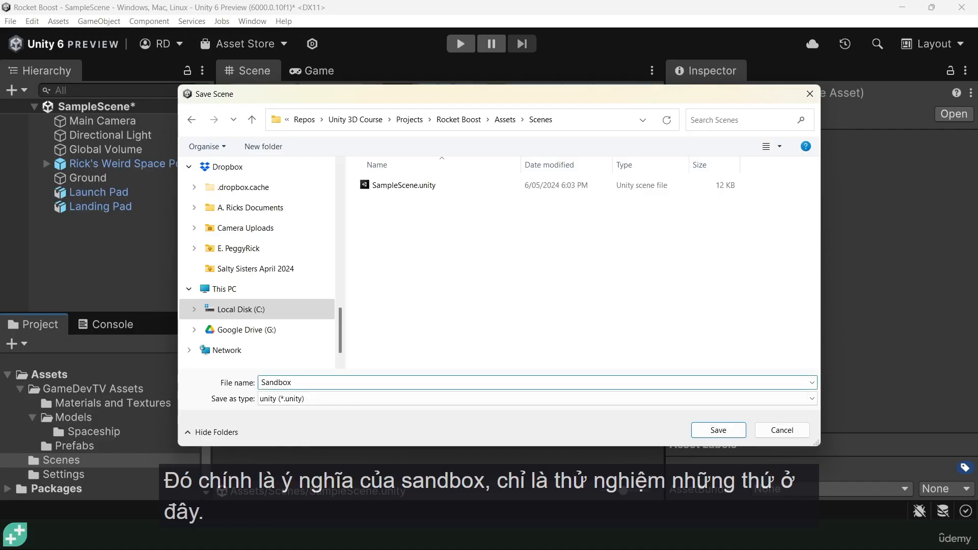
{"action": "left_click", "coordinate": [728, 430]}
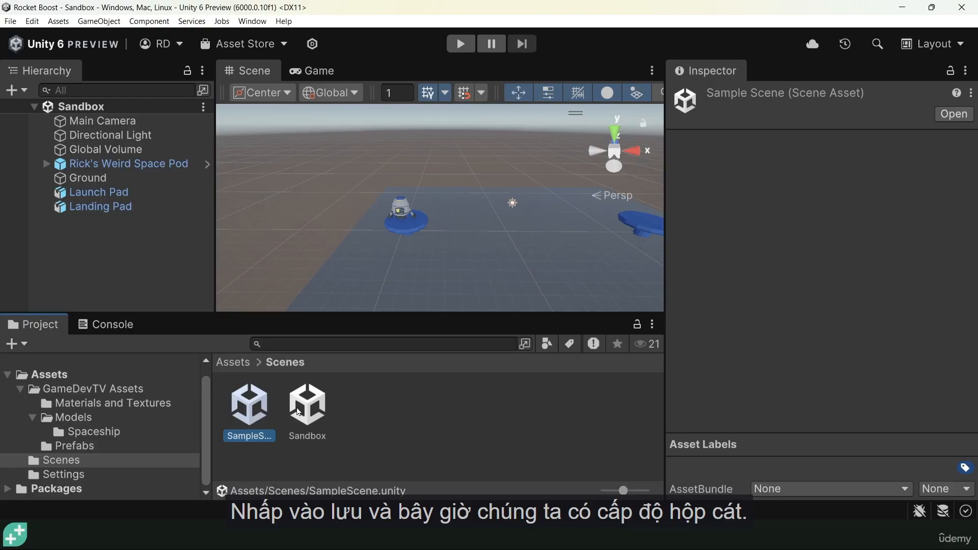
Open SampleScene to compare its contents with the Sandbox scene, and reopen Sandbox
{"action": "left_click", "coordinate": [307, 406]}
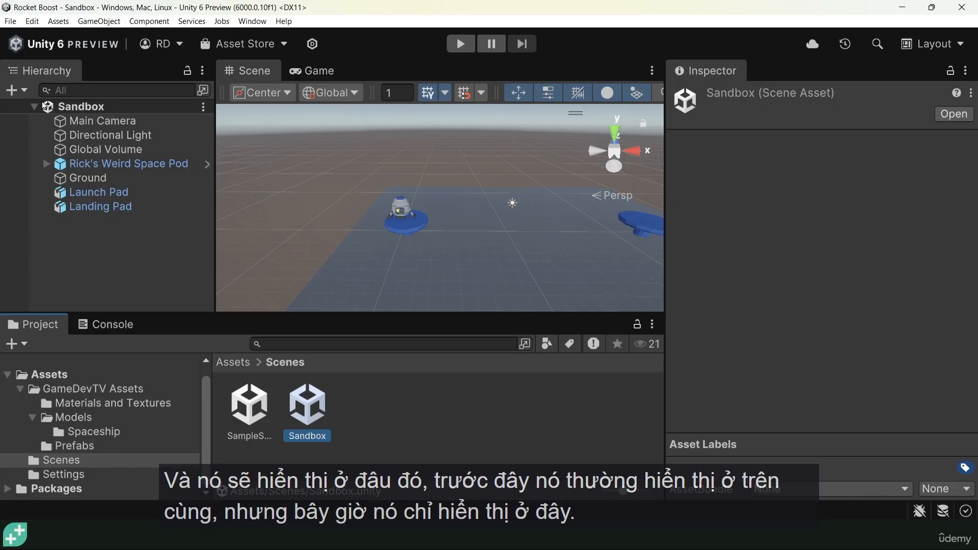
{"action": "double_click", "coordinate": [249, 410]}
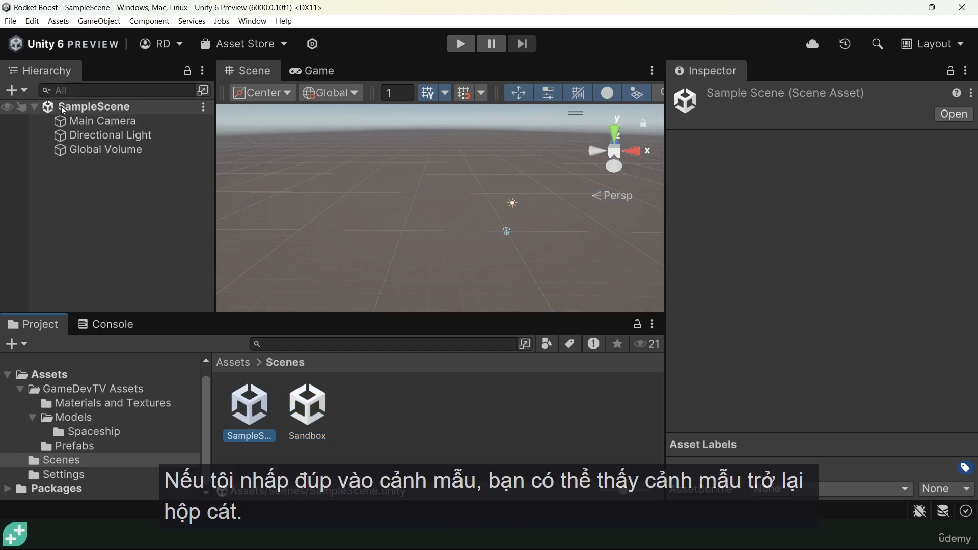
{"action": "double_click", "coordinate": [312, 415]}
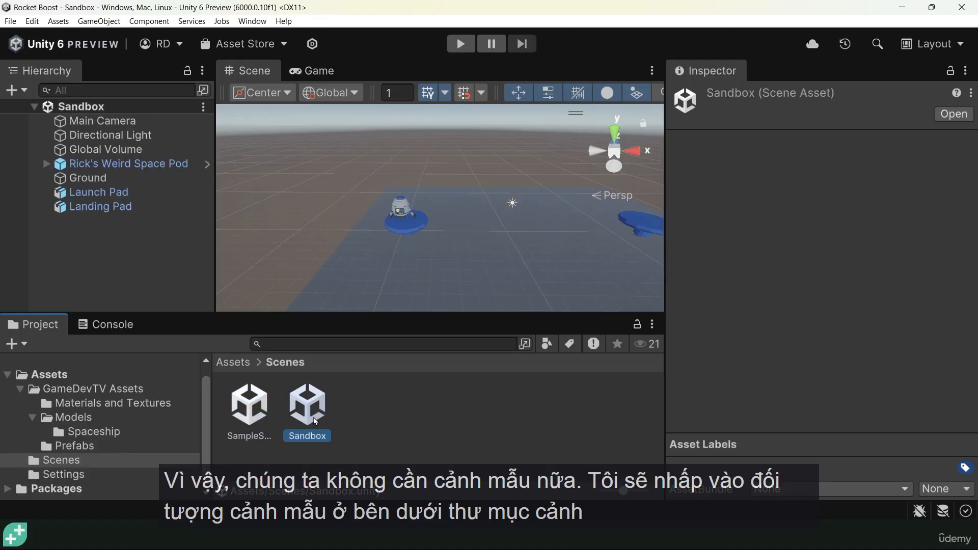
Delete the SampleScene asset from the Scenes folder, keeping only the Sandbox scene
{"action": "left_click", "coordinate": [250, 406]}
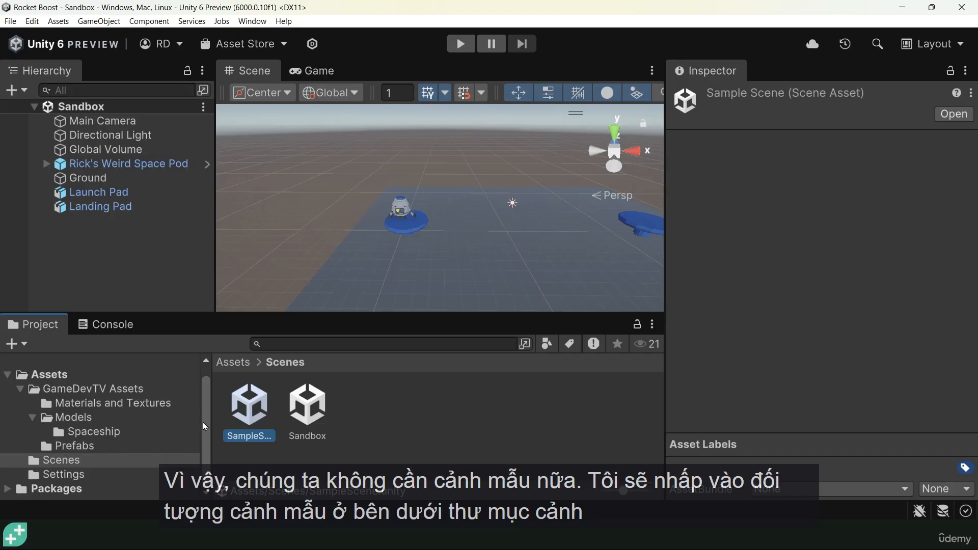
{"action": "key", "text": "Delete"}
{"action": "left_click", "coordinate": [496, 287]}
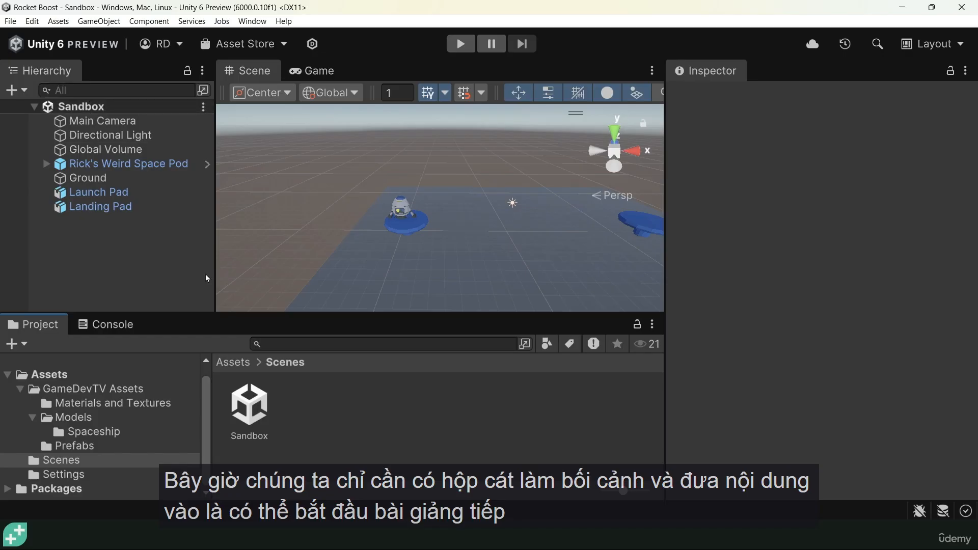
{"action": "middle_click_drag", "start_coordinate": [526, 201], "coordinate": [487, 219]}
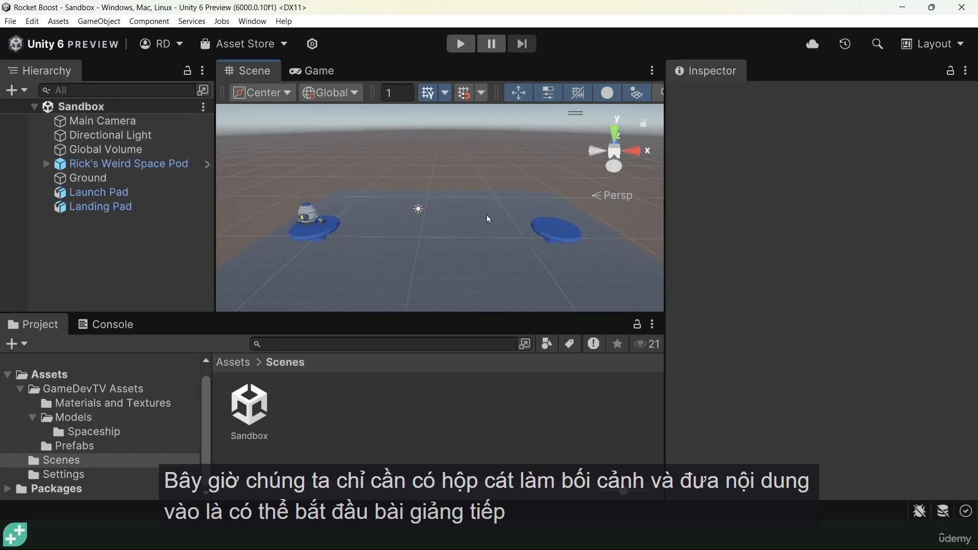